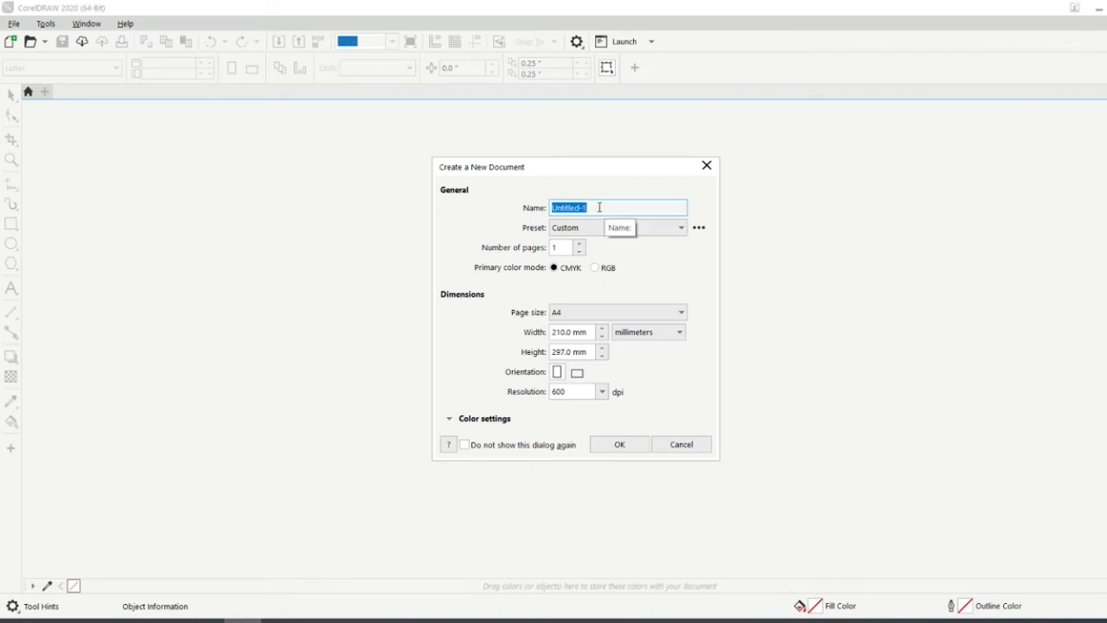
Create a new single-page CMYK document named tut001 at A4 page size
{"action": "type", "text": "tut001"}
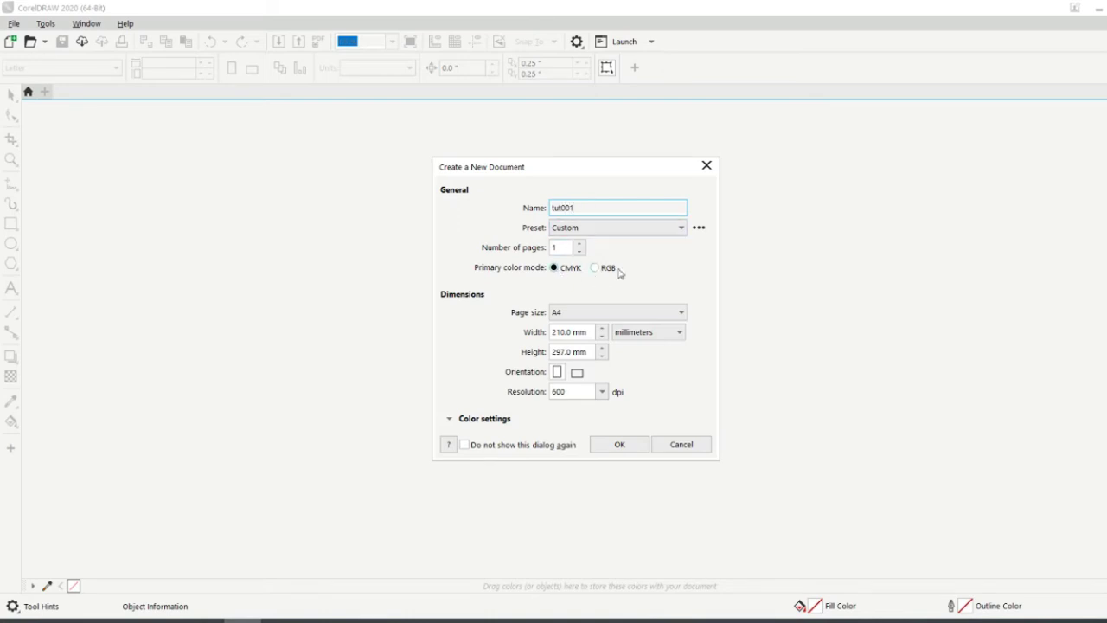
{"action": "left_click", "coordinate": [619, 443]}
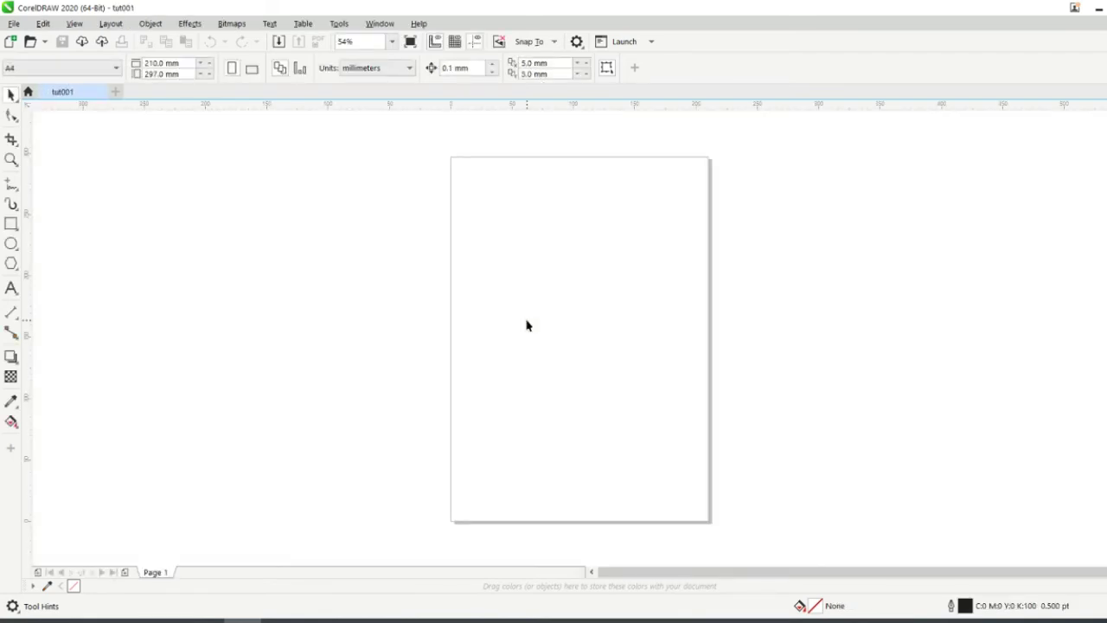
{"action": "left_click", "coordinate": [96, 69]}
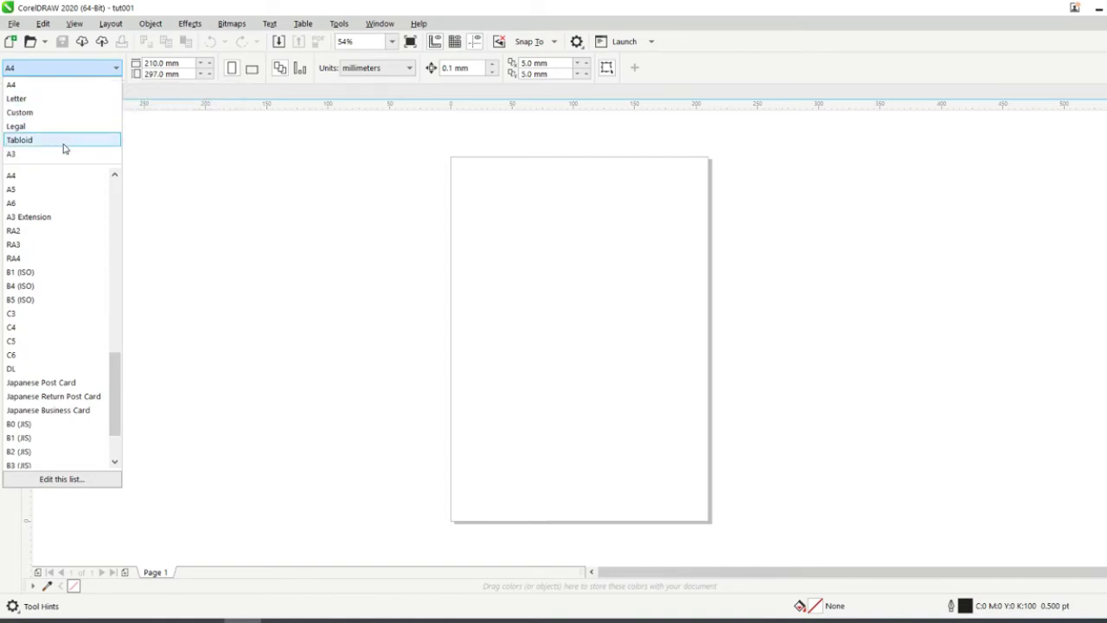
{"action": "left_click", "coordinate": [62, 75]}
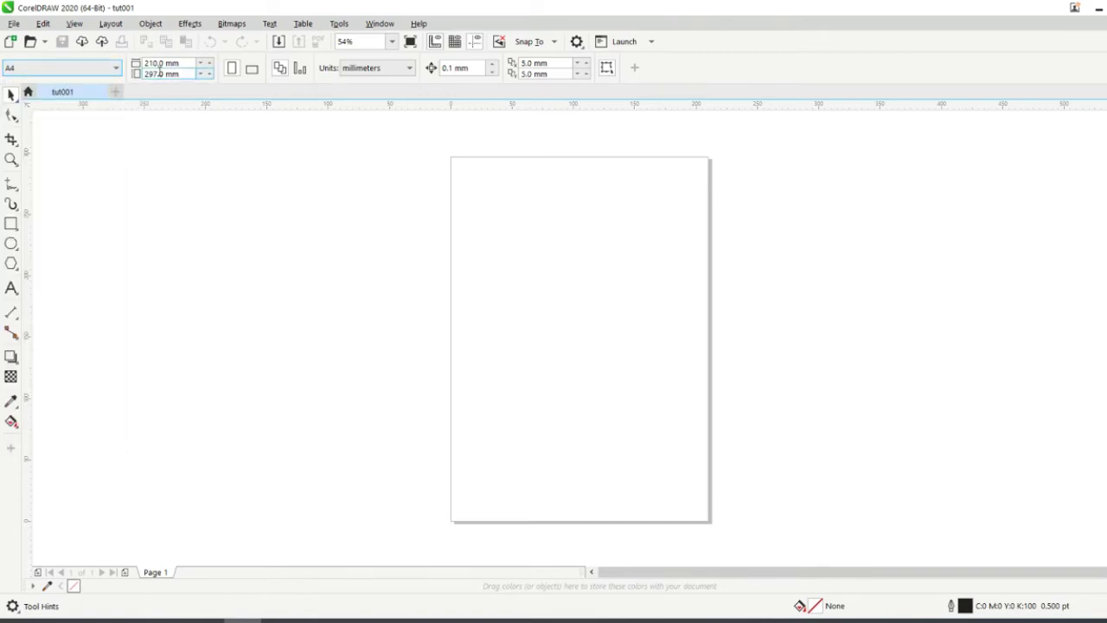
Set the page dimensions to 209.5 mm wide by 296.5 mm high
{"action": "left_click", "coordinate": [187, 63]}
{"action": "left_click_drag", "start_coordinate": [182, 63], "coordinate": [134, 65]}
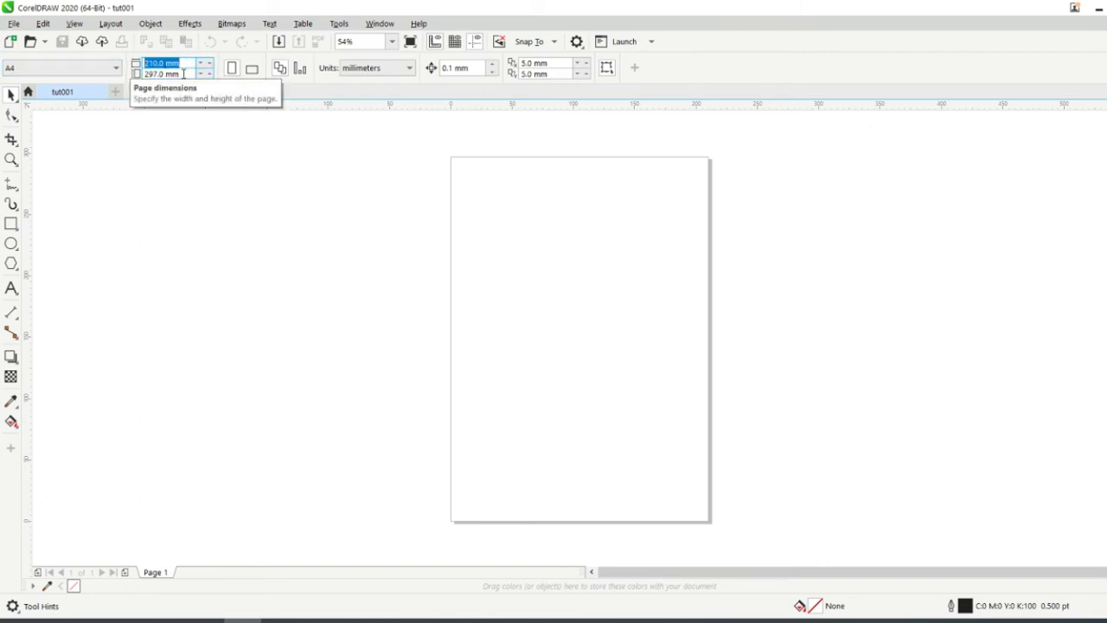
{"action": "type", "text": "209.5"}
{"action": "key", "text": "Tab"}
{"action": "type", "text": "296.5"}
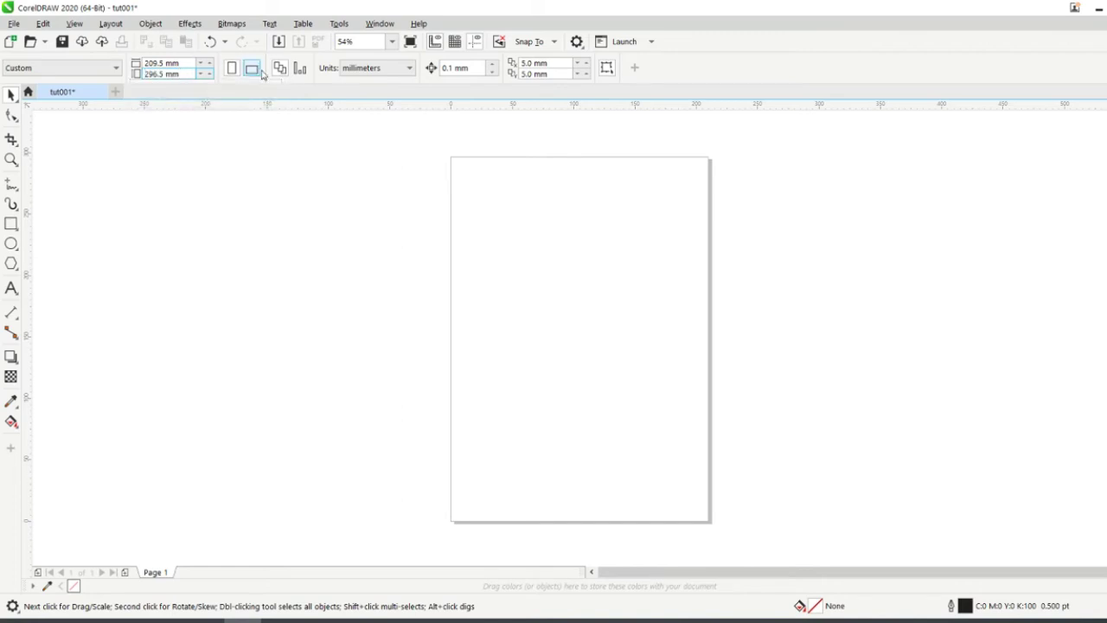
Make the page a square 200 mm wide by 200 mm high
{"action": "key", "text": "shift+Tab"}
{"action": "type", "text": "200"}
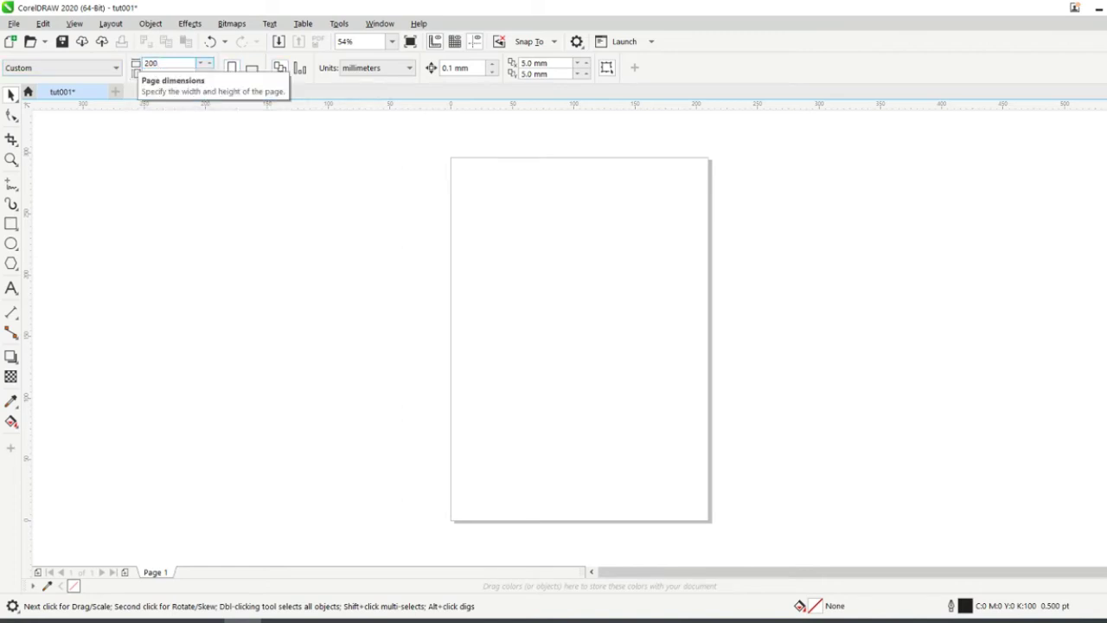
{"action": "key", "text": "Tab"}
{"action": "type", "text": "200"}
{"action": "key", "text": "Return"}
{"action": "left_click", "coordinate": [355, 69]}
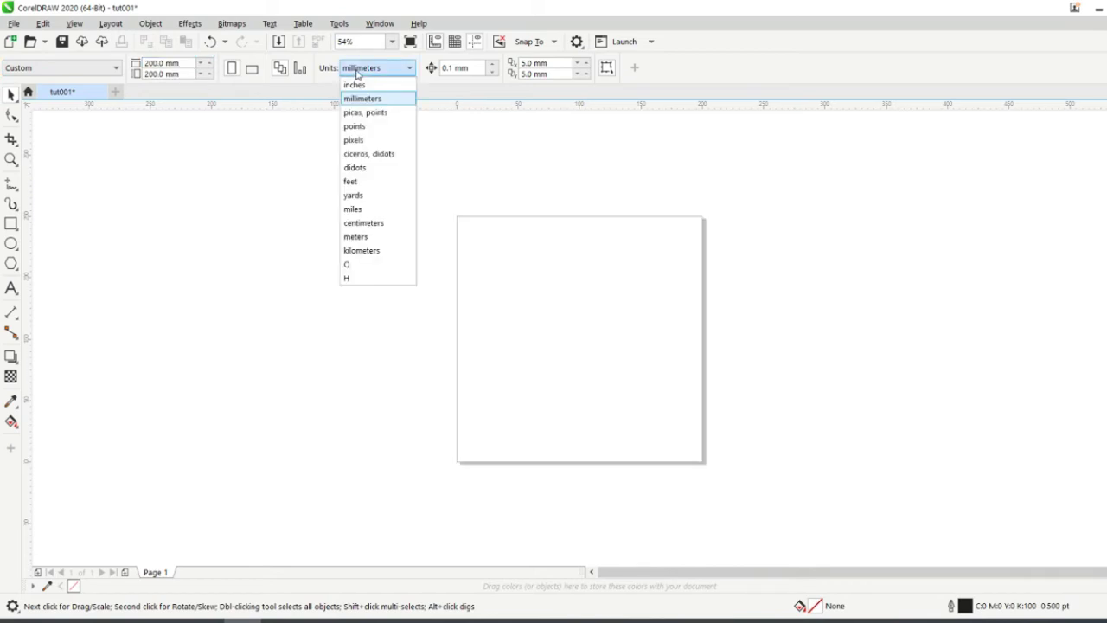
{"action": "left_click", "coordinate": [326, 83]}
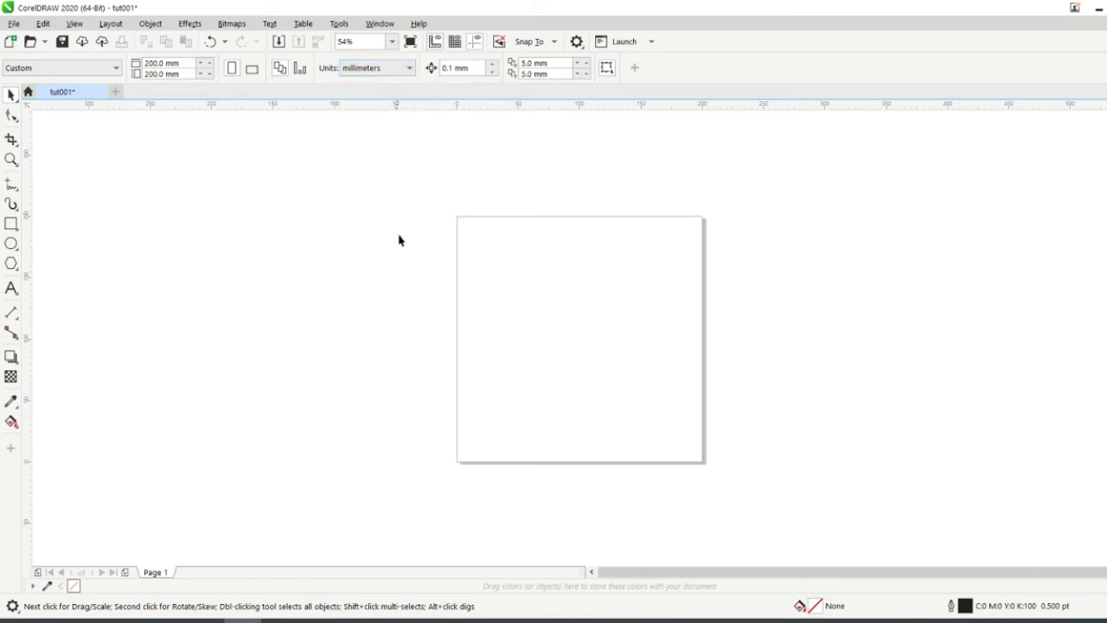
{"action": "left_click", "coordinate": [380, 68]}
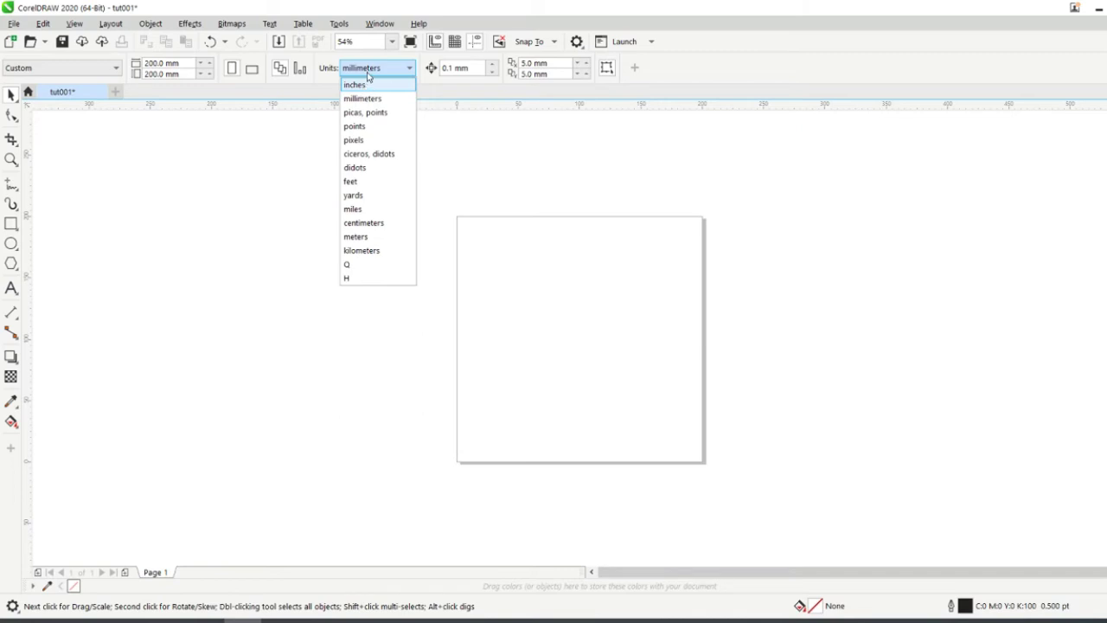
{"action": "left_click", "coordinate": [312, 129]}
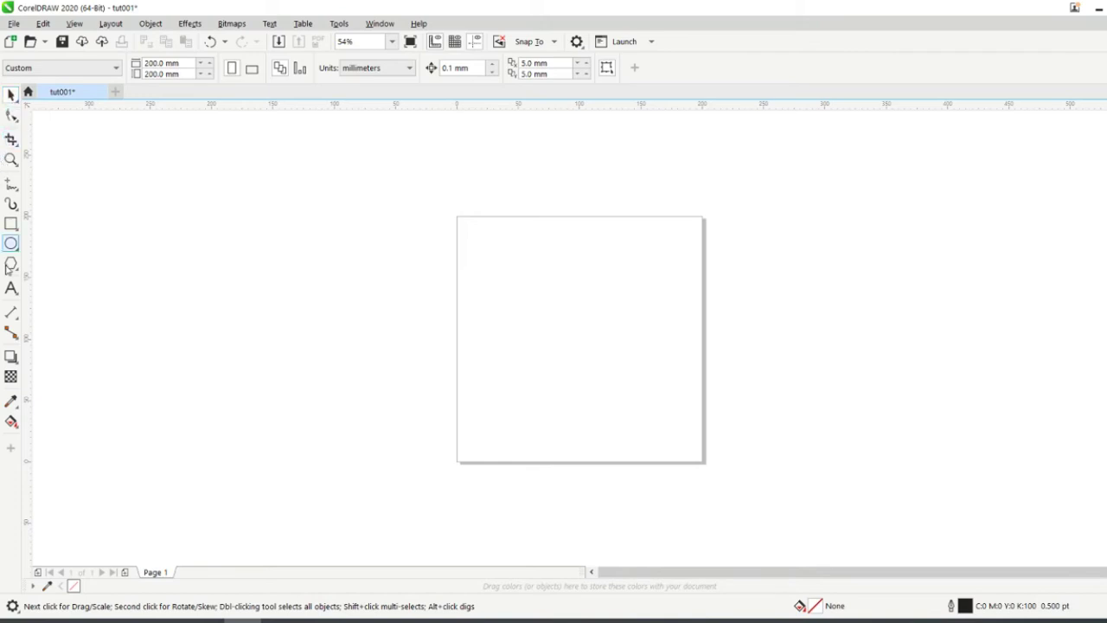
{"action": "left_click", "coordinate": [12, 227]}
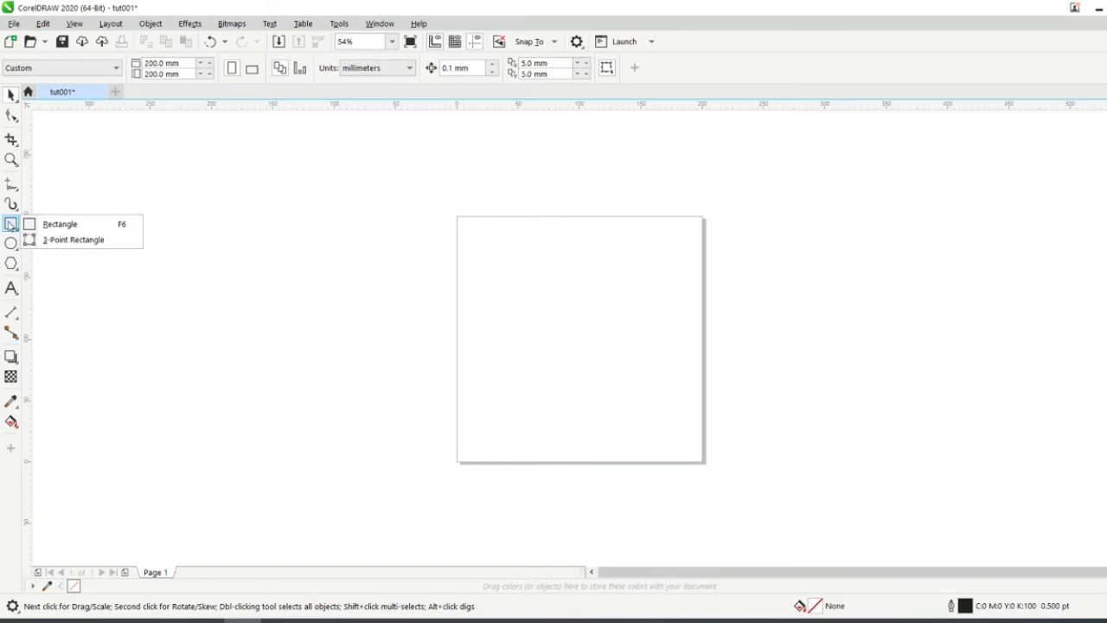
{"action": "mouse_move", "coordinate": [7, 246]}
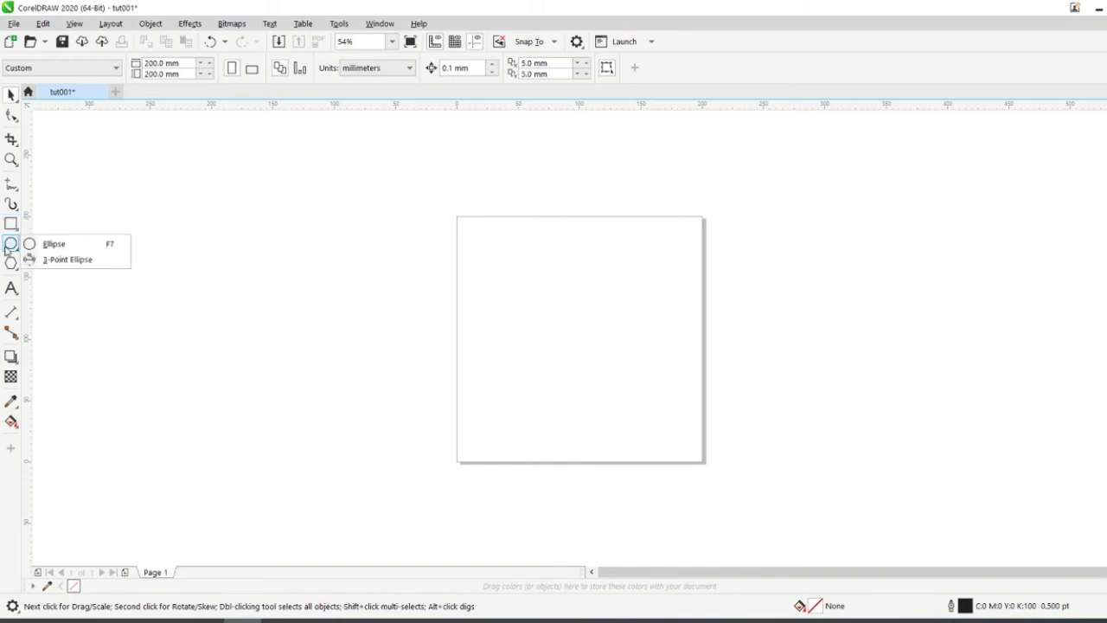
{"action": "mouse_move", "coordinate": [9, 265]}
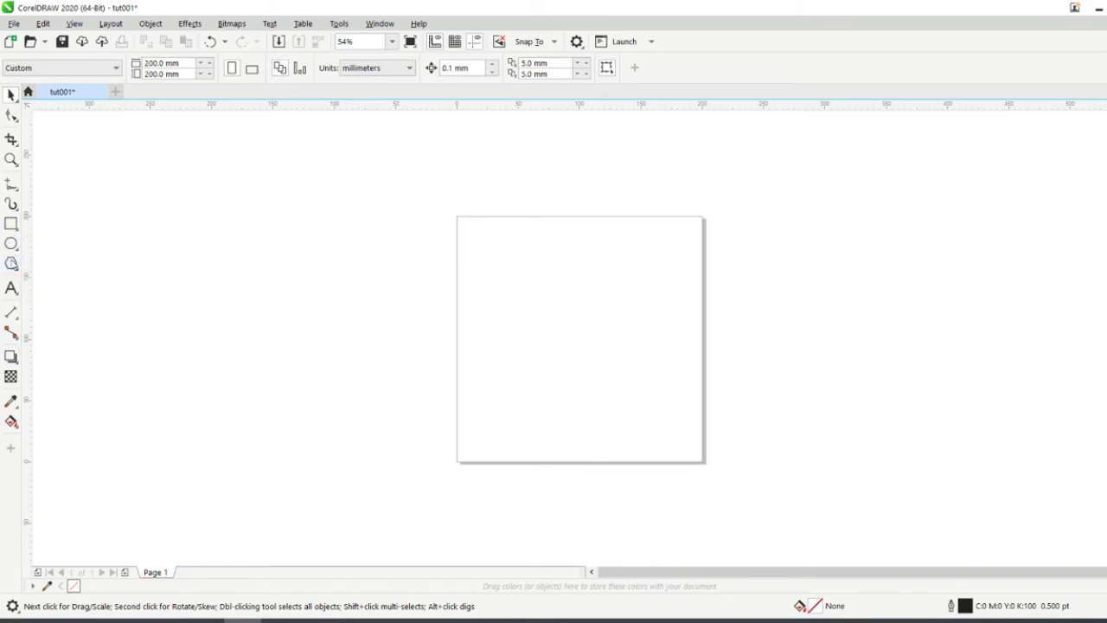
Draw two five-sided polygons side by side, one about 73 × 69 mm on the page and one about 72 × 69 mm across its left edge
{"action": "left_click", "coordinate": [12, 264]}
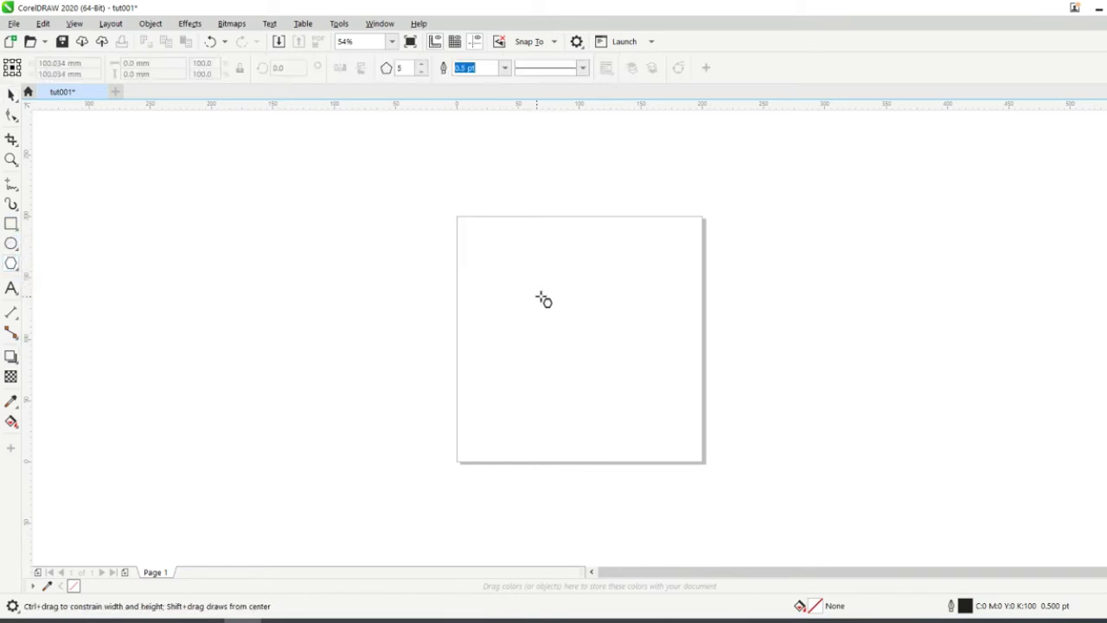
{"action": "scroll", "coordinate": [554, 299], "scroll_direction": "up", "scroll_amount": 2}
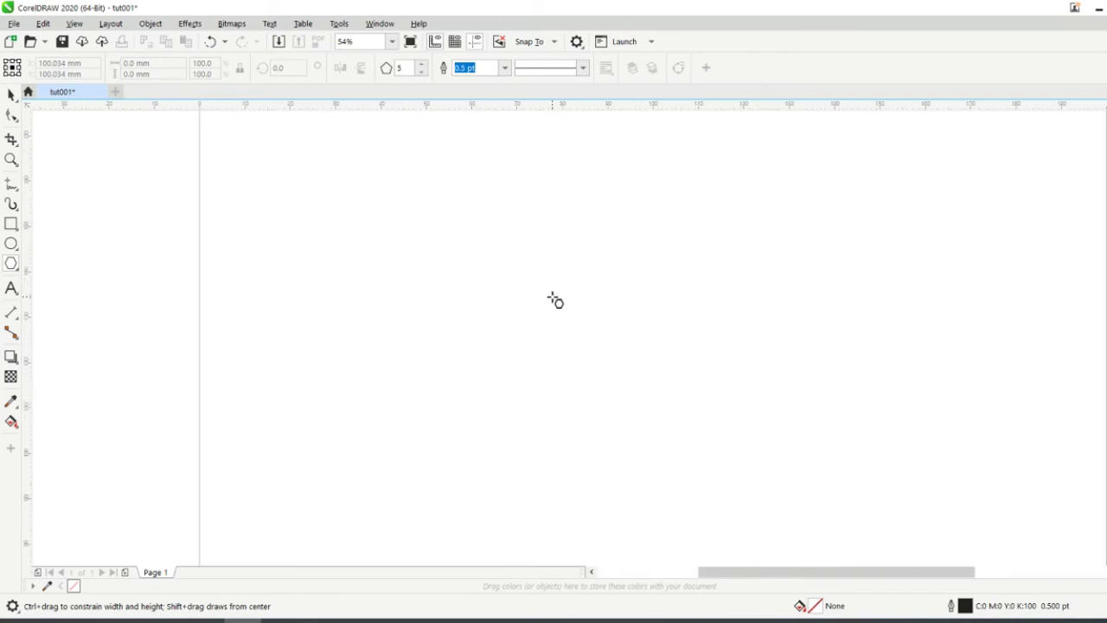
{"action": "scroll", "coordinate": [555, 299], "scroll_direction": "down", "scroll_amount": 4}
{"action": "scroll", "coordinate": [555, 300], "scroll_direction": "up", "scroll_amount": 3}
{"action": "scroll", "coordinate": [554, 299], "scroll_direction": "down", "scroll_amount": 3}
{"action": "scroll", "coordinate": [554, 300], "scroll_direction": "up", "scroll_amount": 1}
{"action": "scroll", "coordinate": [554, 299], "scroll_direction": "up", "scroll_amount": 3}
{"action": "scroll", "coordinate": [525, 274], "scroll_direction": "down", "scroll_amount": 1}
{"action": "left_click_drag", "start_coordinate": [498, 237], "coordinate": [667, 396]}
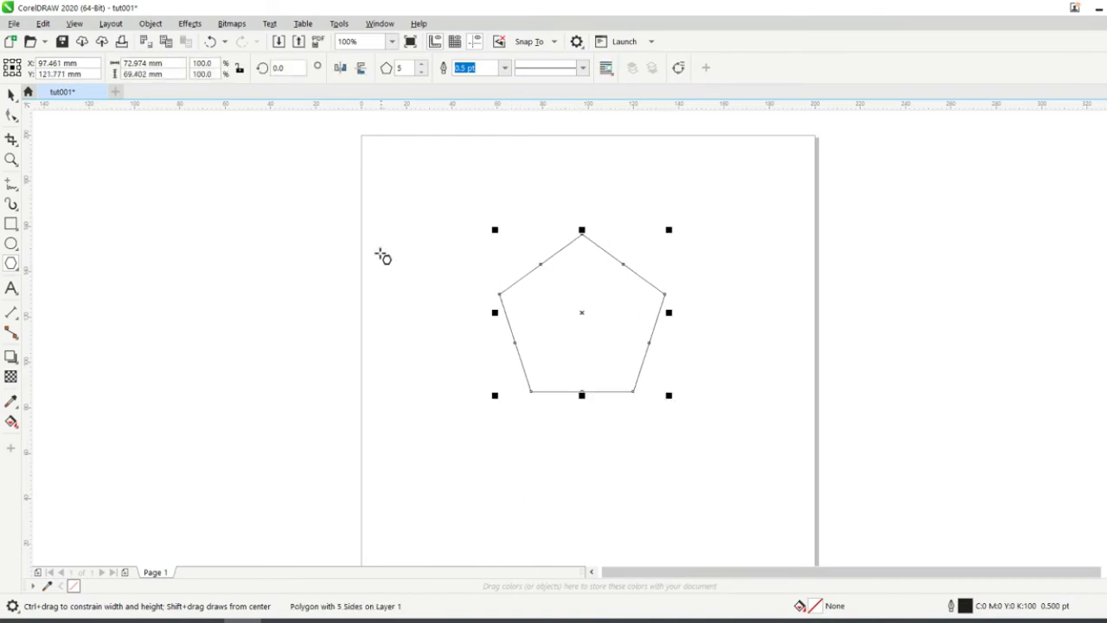
{"action": "left_click_drag", "start_coordinate": [298, 206], "coordinate": [468, 364]}
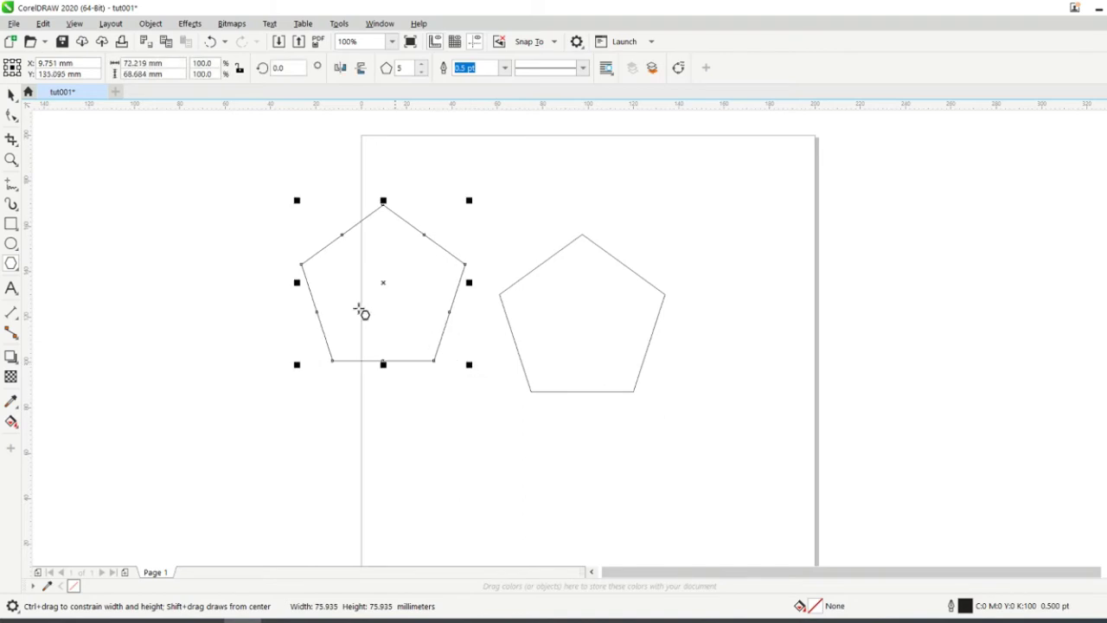
Move the left pentagon up and right so its centre sits at about X 31 mm, Y 154 mm, and deselect it
{"action": "left_click", "coordinate": [11, 95]}
{"action": "left_click", "coordinate": [265, 198]}
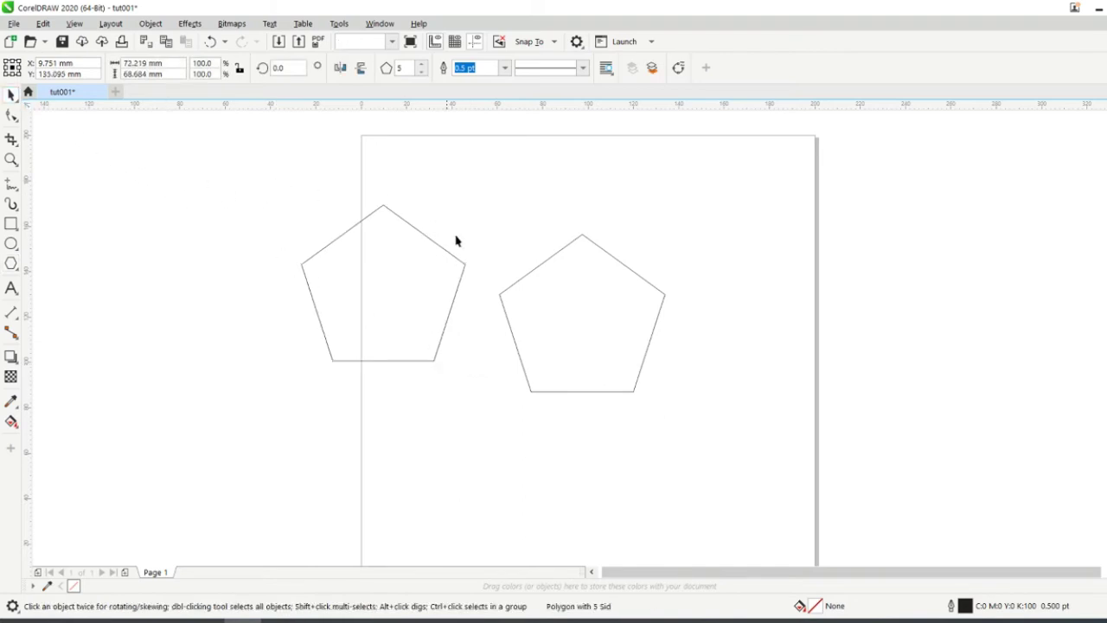
{"action": "left_click_drag", "start_coordinate": [471, 265], "coordinate": [519, 218]}
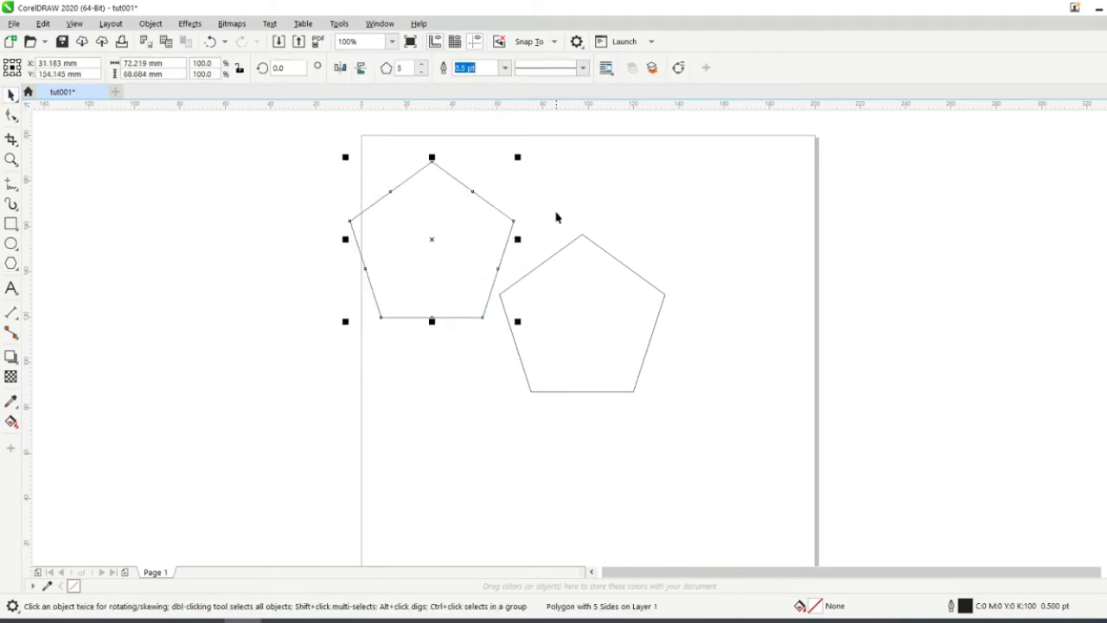
{"action": "left_click", "coordinate": [558, 217]}
{"action": "left_click", "coordinate": [450, 201]}
{"action": "left_click", "coordinate": [299, 267]}
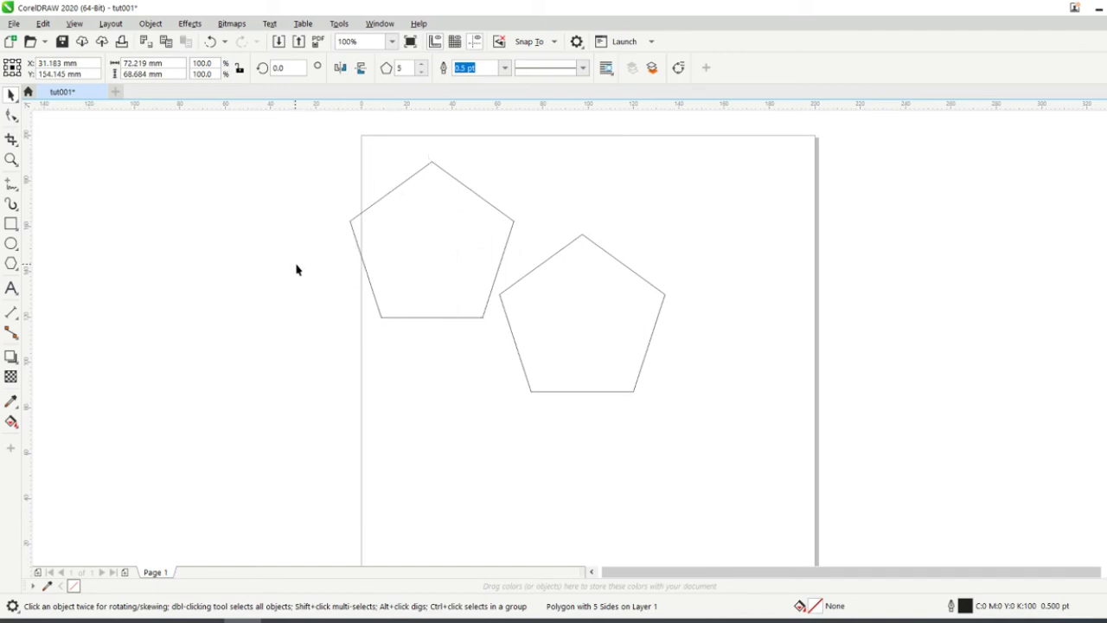
Enlarge the right pentagon proportionally to about 85 × 81 mm
{"action": "left_click", "coordinate": [541, 264]}
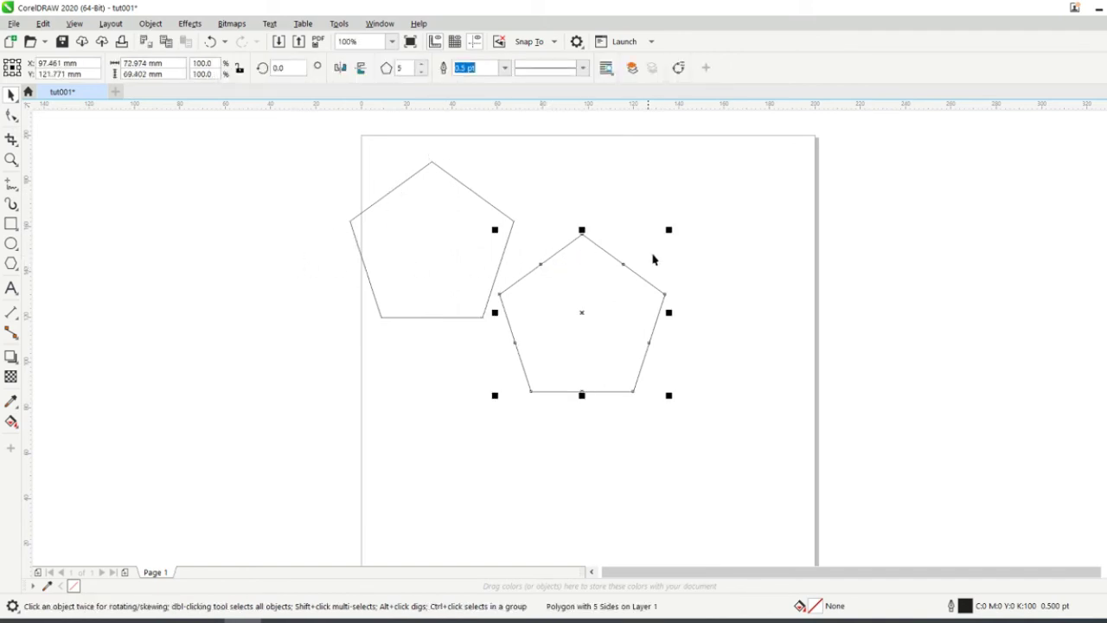
{"action": "left_click_drag", "start_coordinate": [668, 229], "coordinate": [737, 201]}
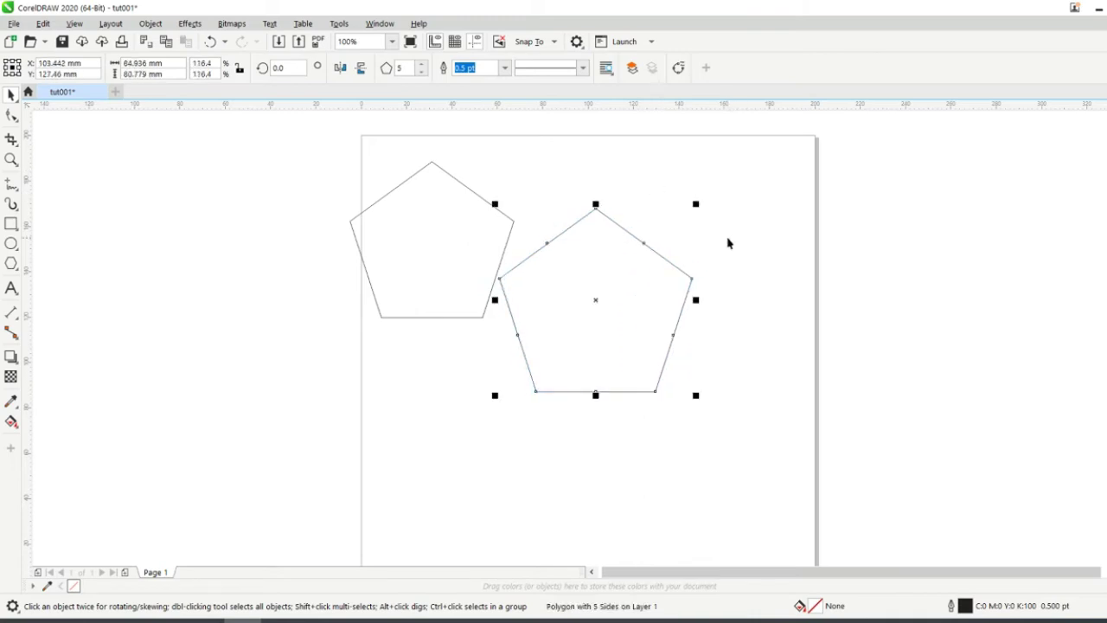
Rotate the right pentagon freehand and set its rotation angle to 270 degrees
{"action": "left_click", "coordinate": [597, 299]}
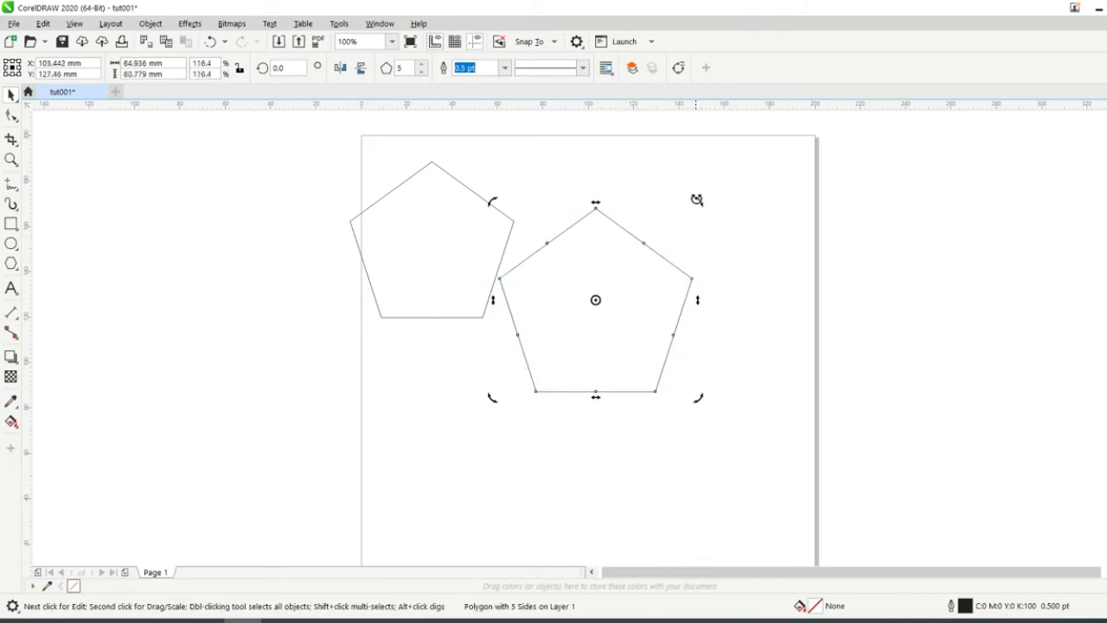
{"action": "left_click_drag", "start_coordinate": [697, 200], "coordinate": [681, 294]}
{"action": "left_click", "coordinate": [281, 69]}
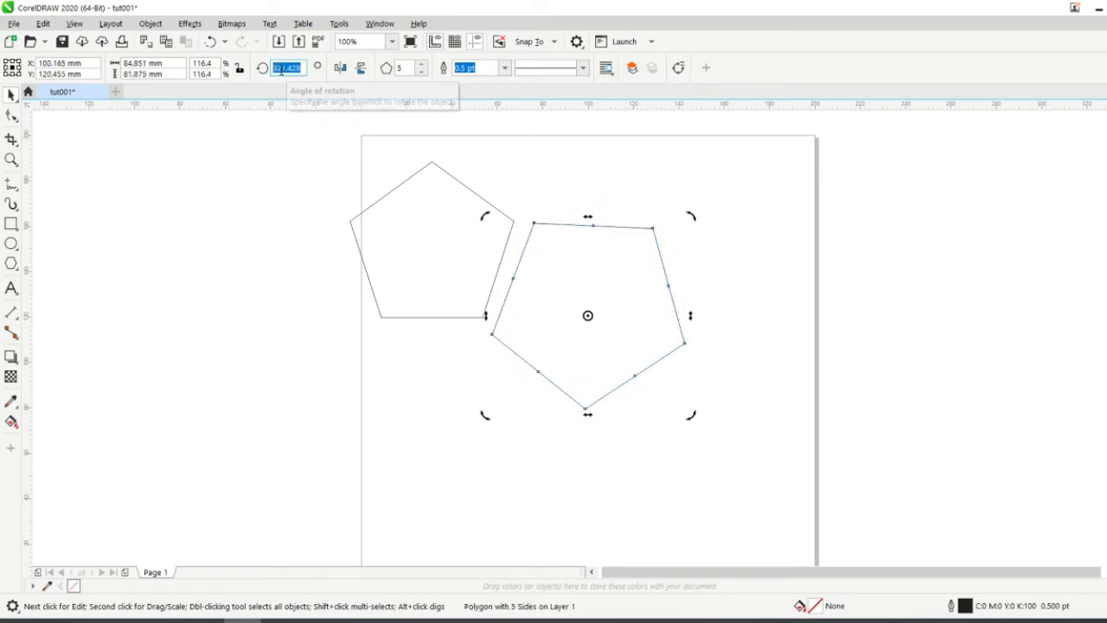
{"action": "type", "text": "2"}
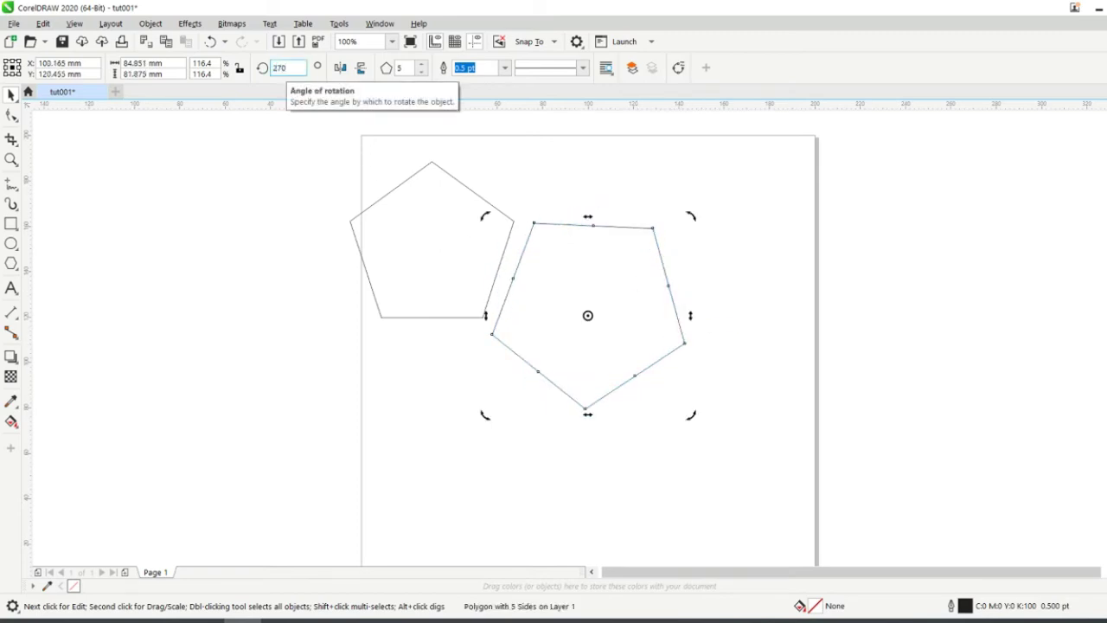
{"action": "type", "text": "70"}
{"action": "key", "text": "Return"}
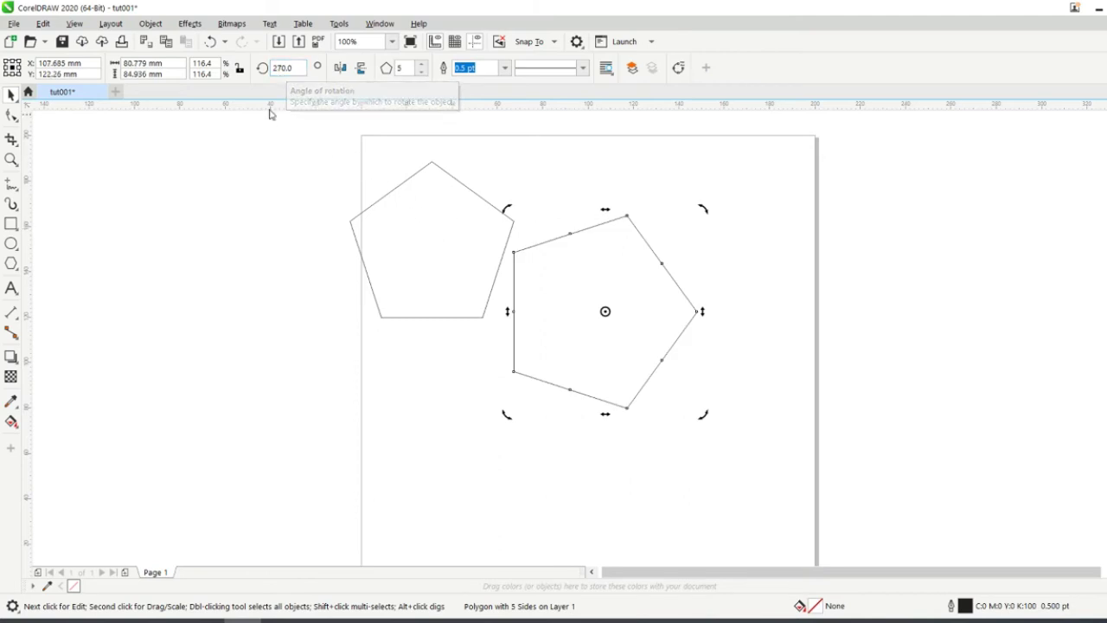
Set the right pentagon's rotation angle to 0 degrees and deselect it
{"action": "left_click", "coordinate": [275, 68]}
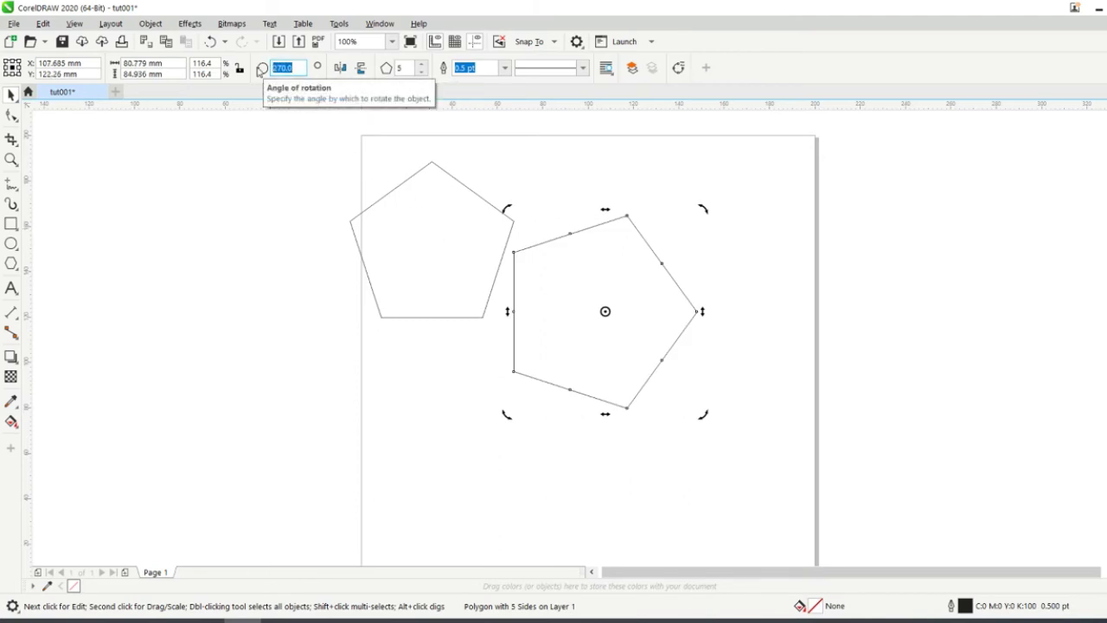
{"action": "type", "text": "0"}
{"action": "key", "text": "Return"}
{"action": "left_click", "coordinate": [400, 331]}
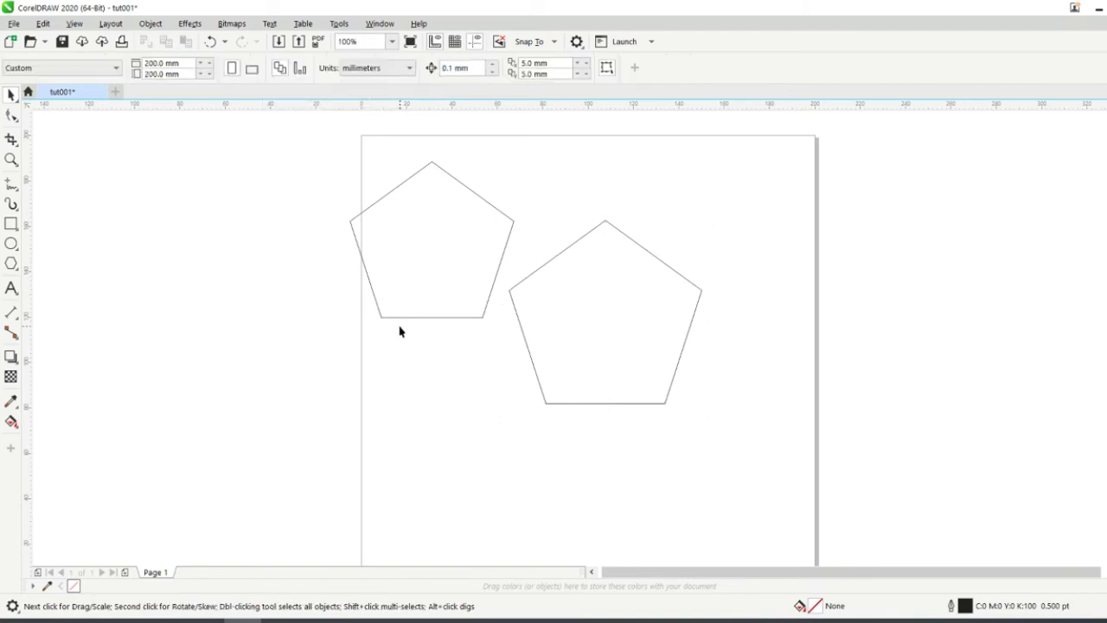
Move the left pentagon down beside the larger one and rotate it freehand to about 28.6 degrees
{"action": "left_click_drag", "start_coordinate": [447, 288], "coordinate": [435, 361]}
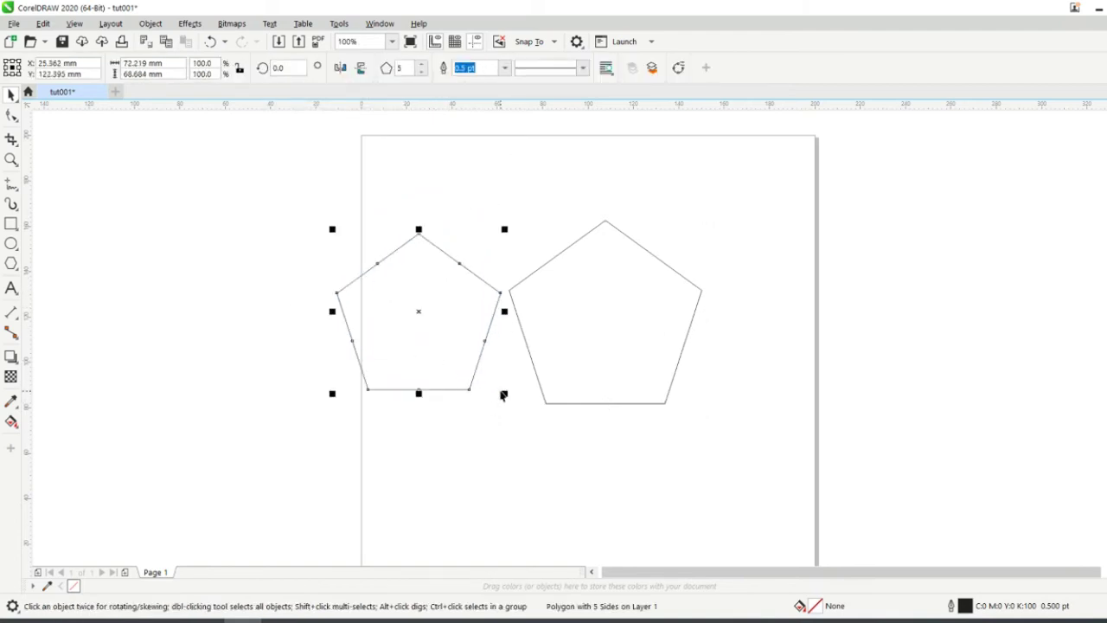
{"action": "left_click", "coordinate": [423, 318]}
{"action": "left_click_drag", "start_coordinate": [505, 396], "coordinate": [513, 354]}
{"action": "left_click_drag", "start_coordinate": [500, 407], "coordinate": [470, 366]}
{"action": "left_click", "coordinate": [436, 341]}
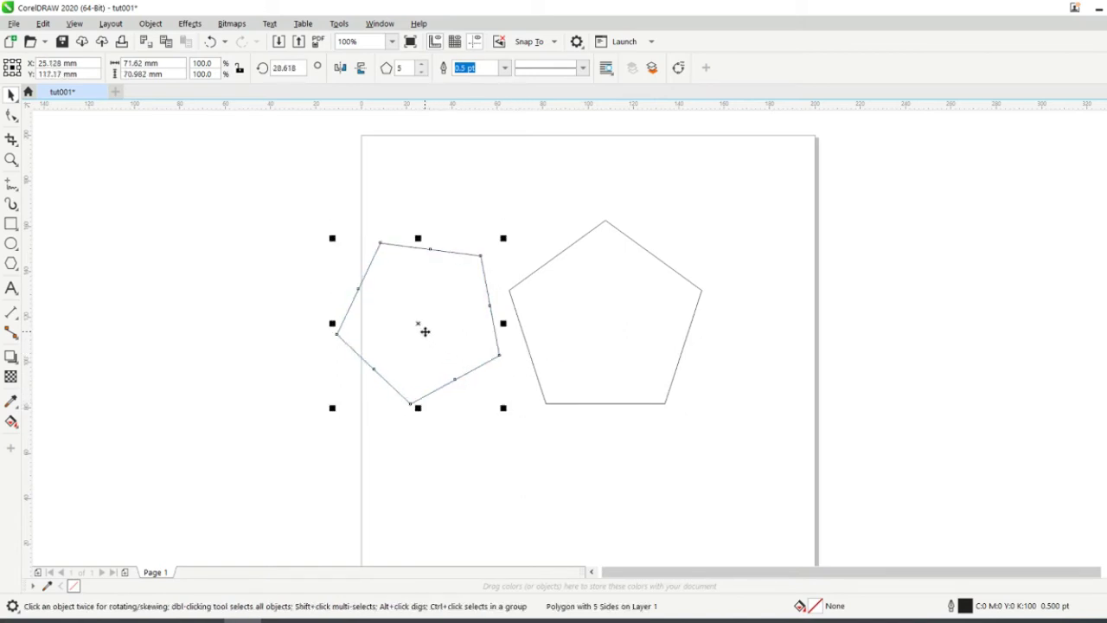
Move the left pentagon slightly down and rotate it freehand to about 358.4 degrees, nearly upright
{"action": "mouse_move", "coordinate": [425, 333]}
{"action": "left_mouse_down"}
{"action": "mouse_move", "coordinate": [457, 380]}
{"action": "mouse_move", "coordinate": [458, 370]}
{"action": "mouse_move", "coordinate": [421, 355]}
{"action": "left_mouse_up"}
{"action": "left_click", "coordinate": [472, 363]}
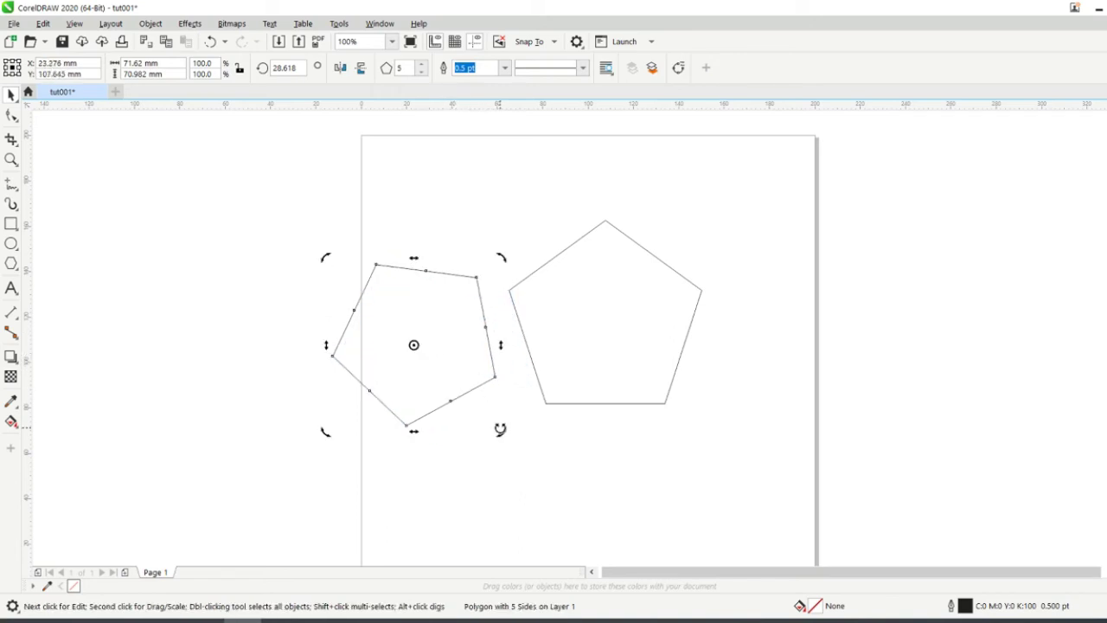
{"action": "left_click_drag", "start_coordinate": [502, 430], "coordinate": [441, 410]}
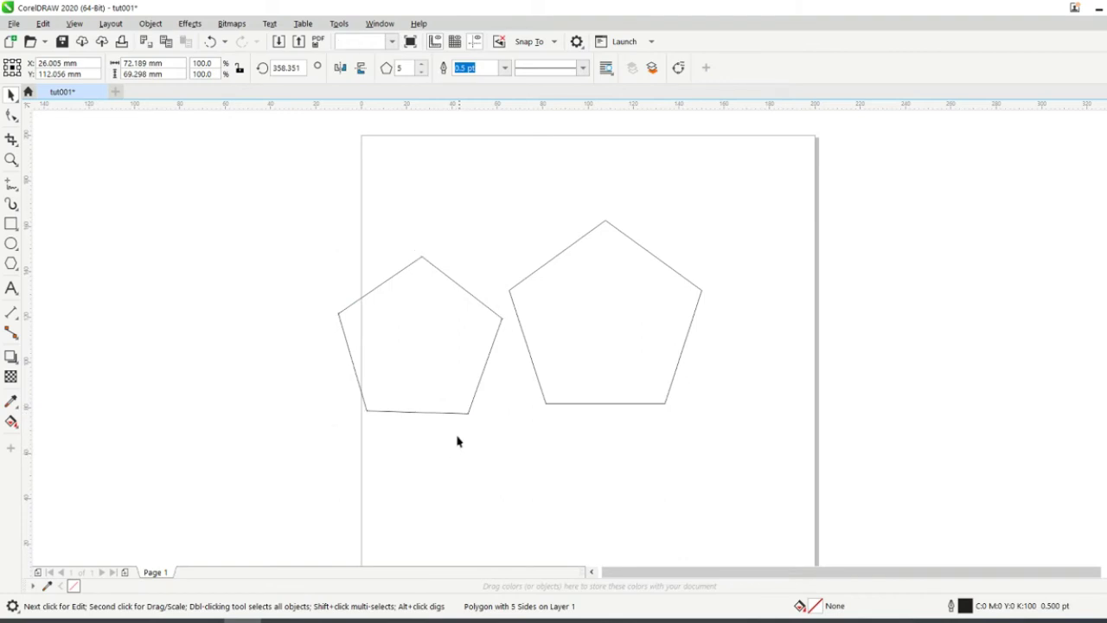
{"action": "left_click", "coordinate": [444, 390]}
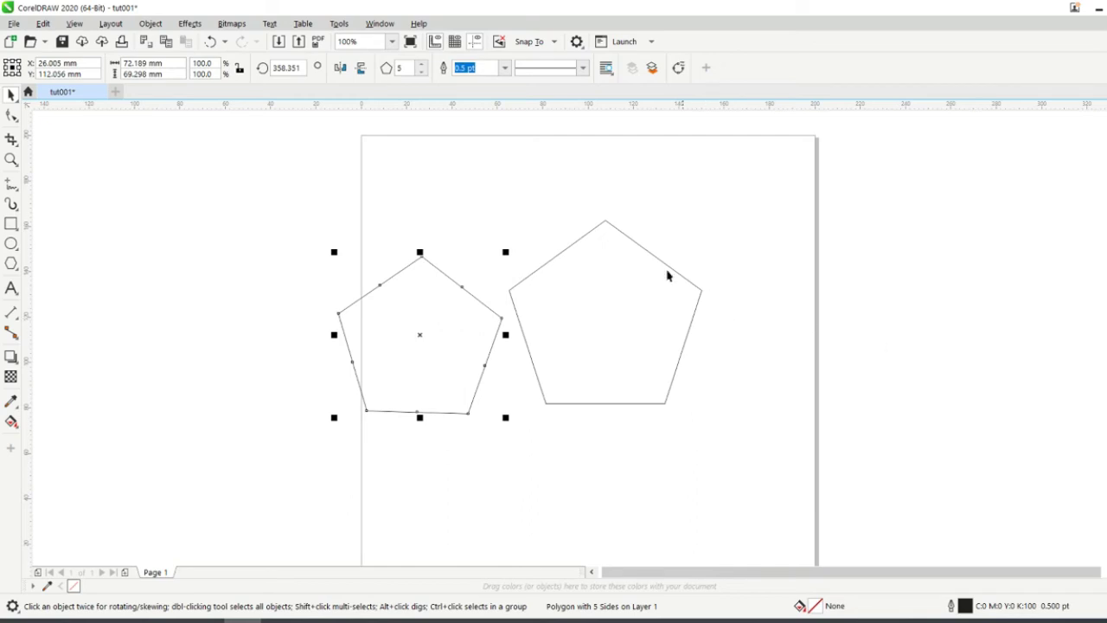
Scale the left pentagon down to about 53 × 51 mm and fill it with blue (C:100 M:100 Y:0 K:0)
{"action": "left_click_drag", "start_coordinate": [508, 251], "coordinate": [463, 296]}
{"action": "left_click_drag", "start_coordinate": [432, 338], "coordinate": [457, 333]}
{"action": "left_click", "coordinate": [1106, 326]}
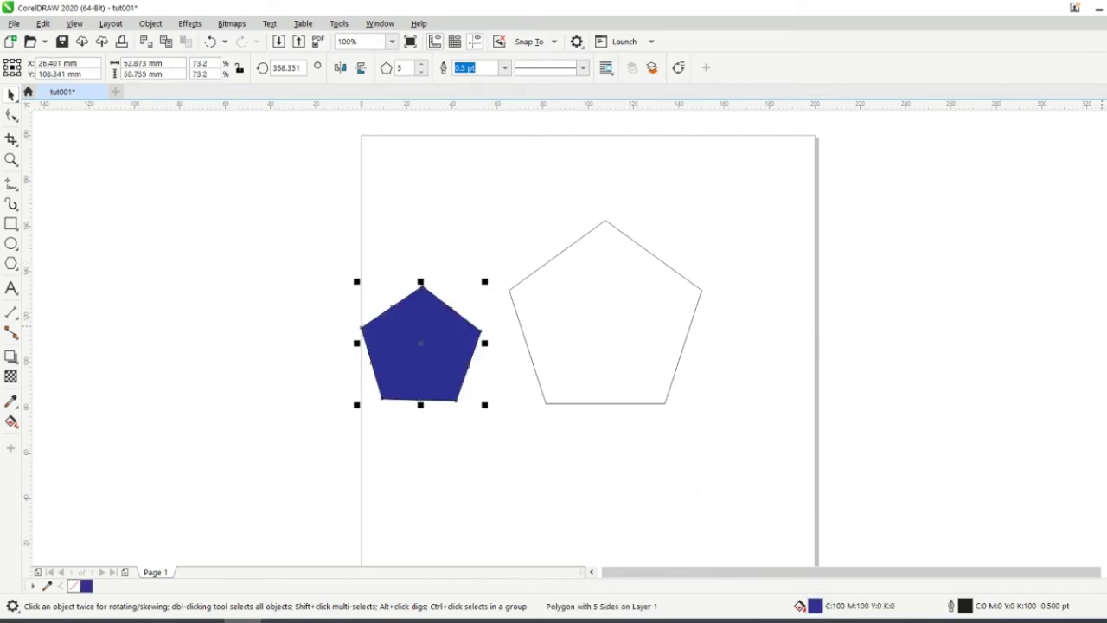
Fill the right pentagon with orange (C:0 M:60 Y:100 K:0) and deselect it
{"action": "left_click", "coordinate": [681, 338]}
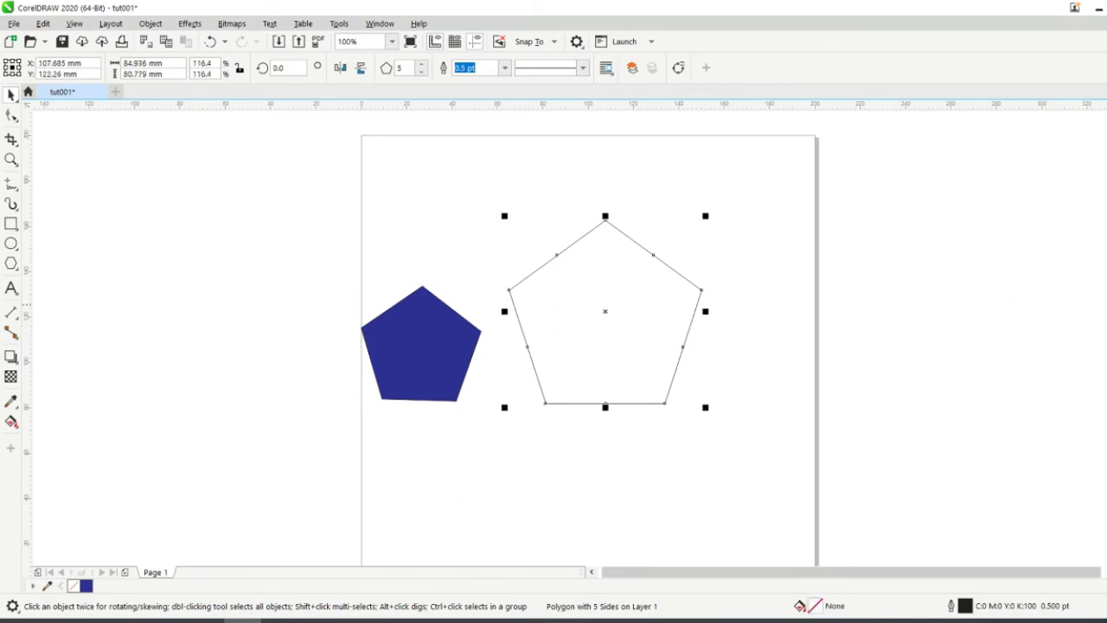
{"action": "left_click", "coordinate": [1106, 384]}
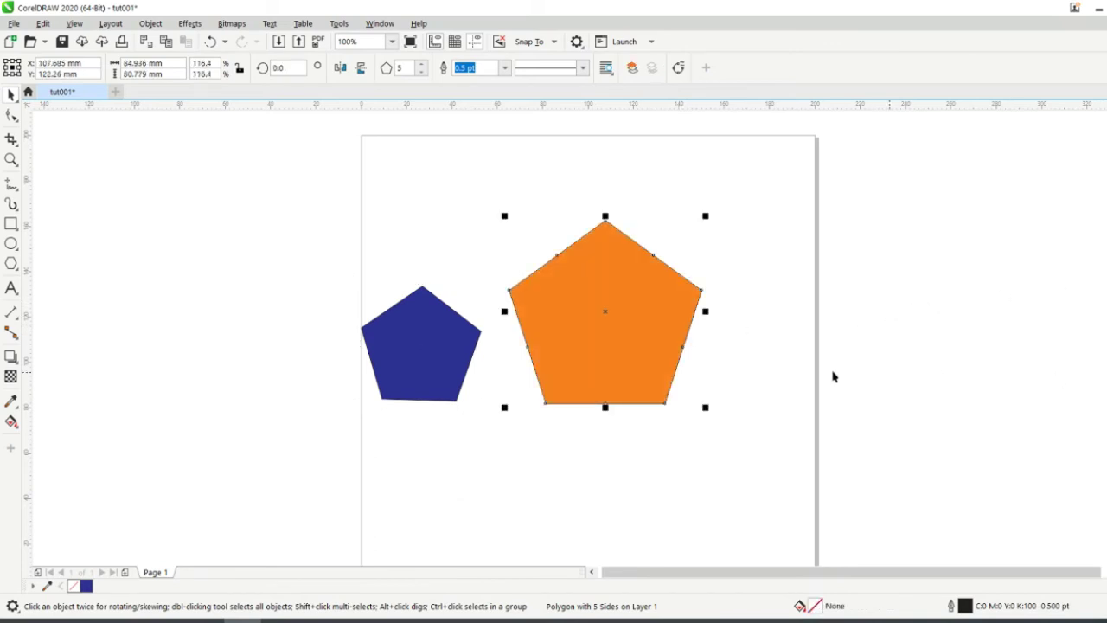
{"action": "left_click", "coordinate": [832, 371]}
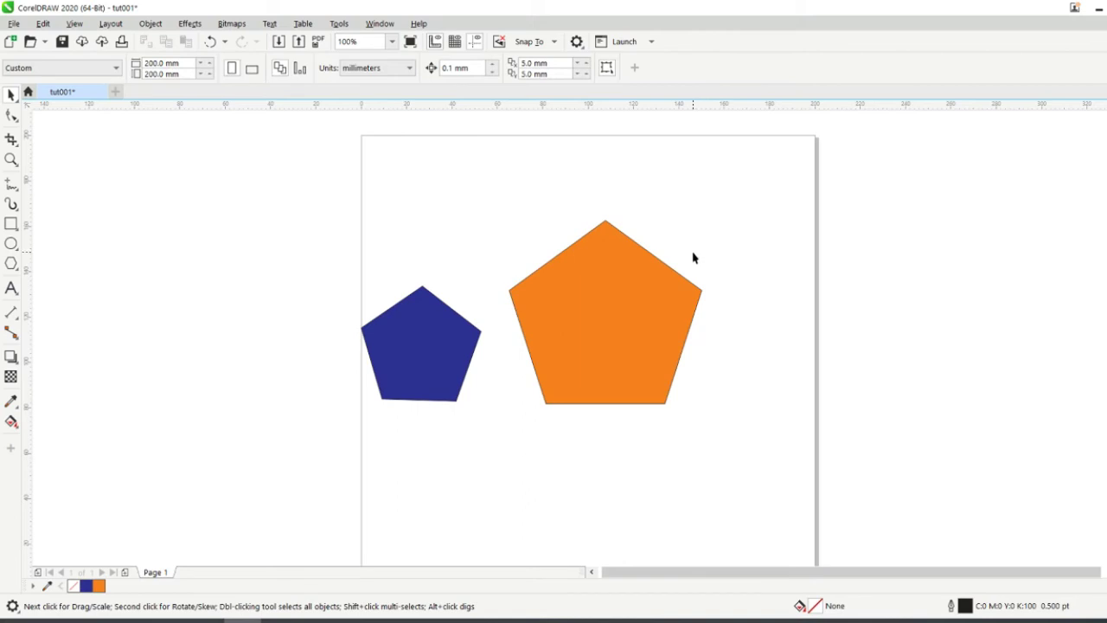
Remove the black outline from the orange pentagon
{"action": "scroll", "coordinate": [692, 257], "scroll_direction": "up", "scroll_amount": 5}
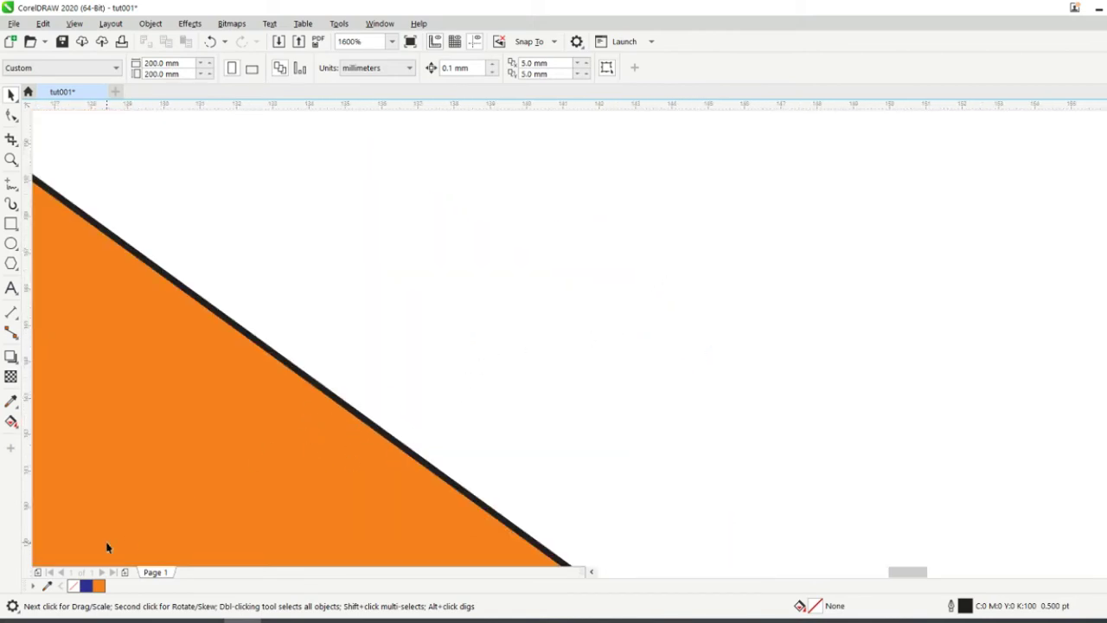
{"action": "left_click", "coordinate": [73, 587]}
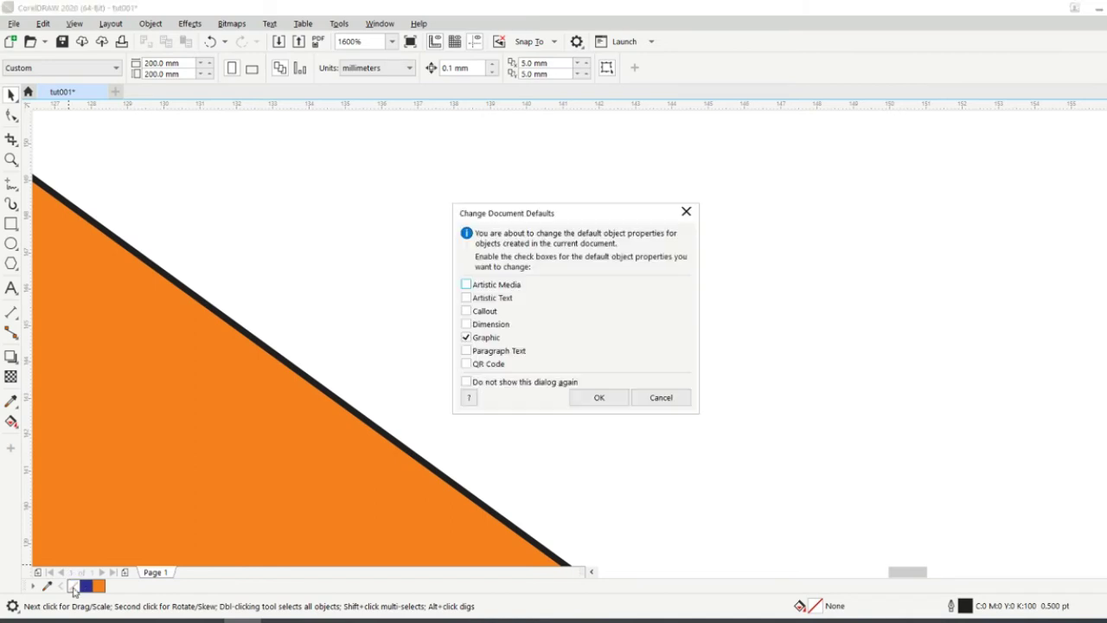
{"action": "left_click", "coordinate": [682, 398]}
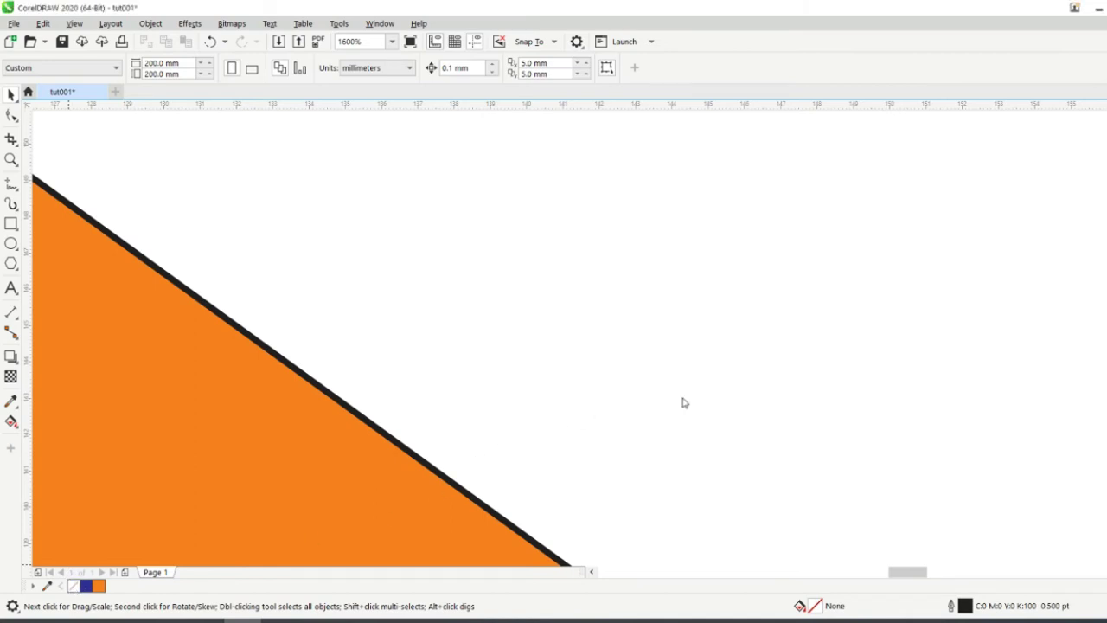
{"action": "left_click", "coordinate": [413, 453]}
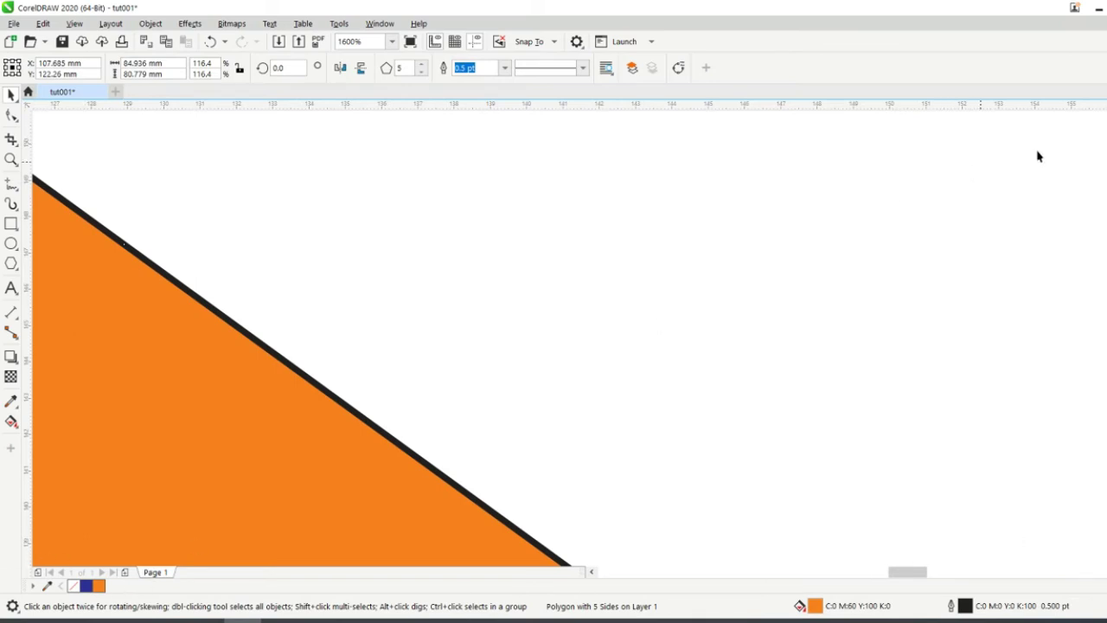
{"action": "right_click", "coordinate": [74, 586]}
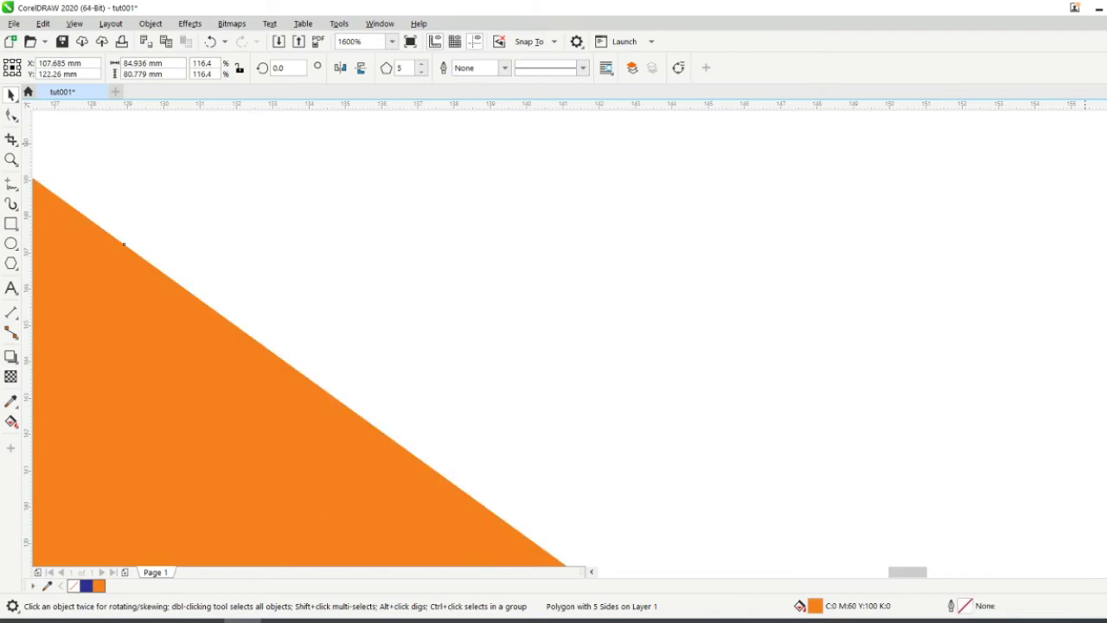
{"action": "left_click", "coordinate": [346, 452]}
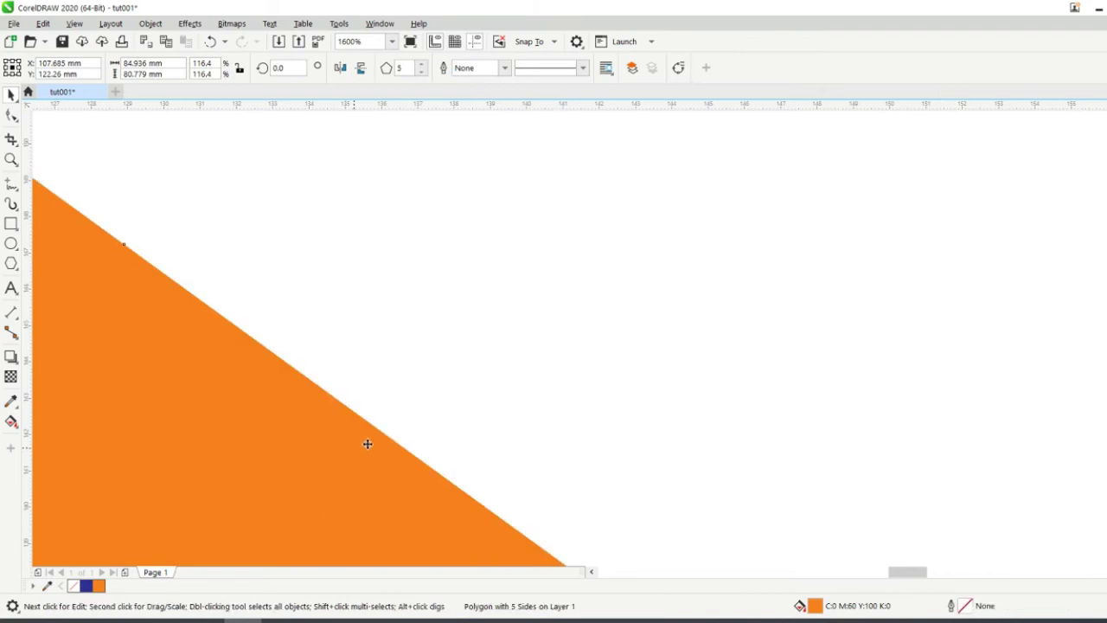
Give the orange pentagon a blue outline (C:100 M:100 Y:0 K:0)
{"action": "scroll", "coordinate": [560, 405], "scroll_direction": "right", "scroll_amount": 2}
{"action": "scroll", "coordinate": [559, 406], "scroll_direction": "down", "scroll_amount": 8}
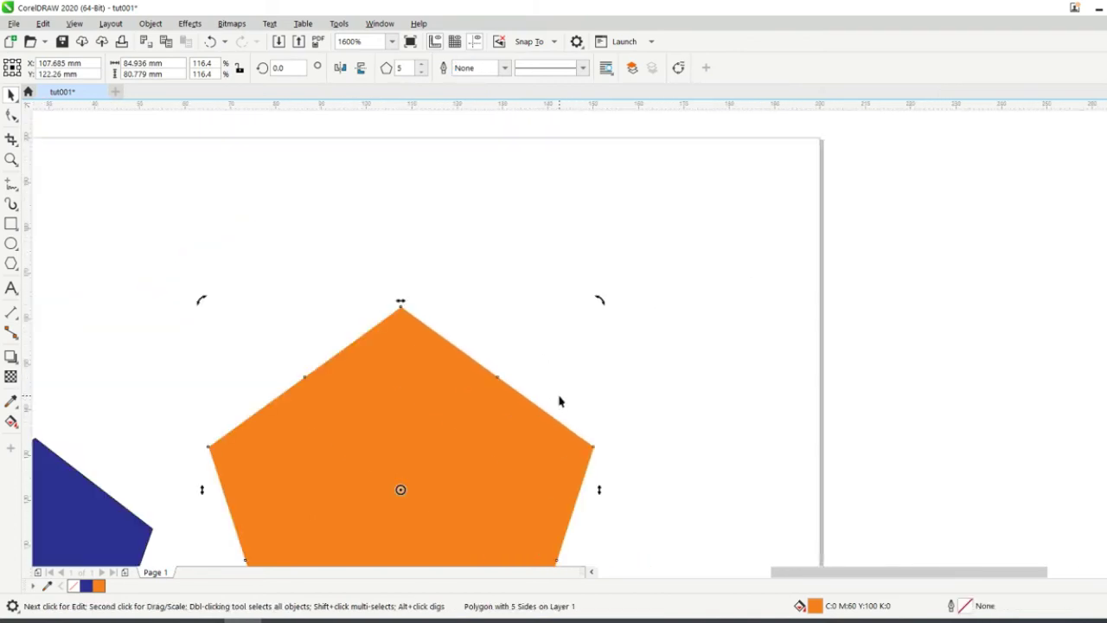
{"action": "scroll", "coordinate": [560, 431], "scroll_direction": "up", "scroll_amount": 2}
{"action": "scroll", "coordinate": [709, 338], "scroll_direction": "down", "scroll_amount": 2}
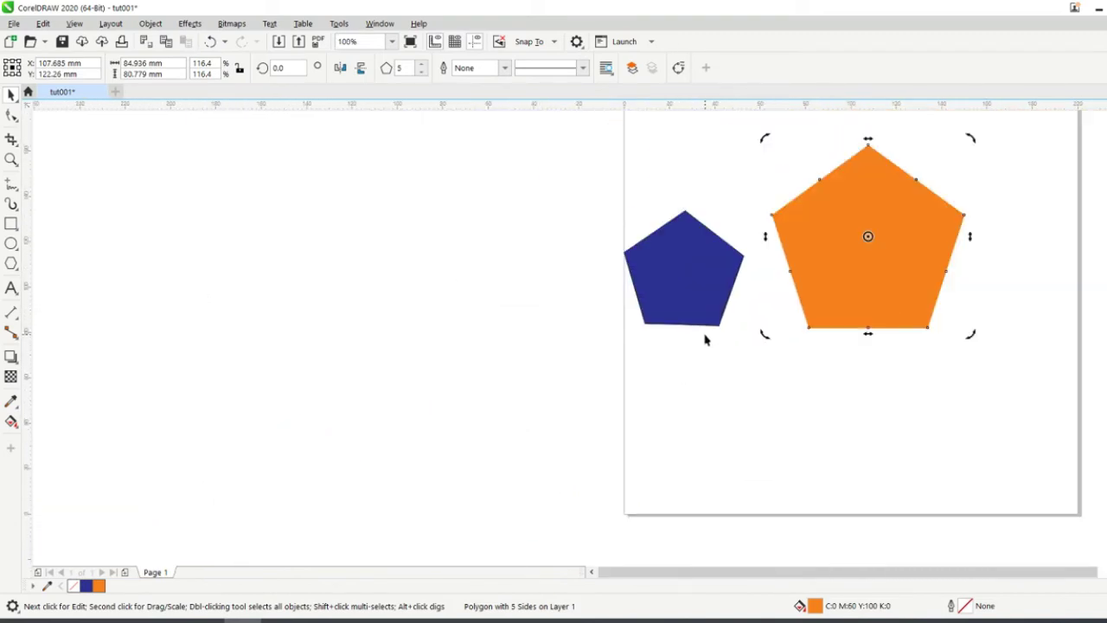
{"action": "scroll", "coordinate": [917, 257], "scroll_direction": "up", "scroll_amount": 5}
{"action": "scroll", "coordinate": [660, 337], "scroll_direction": "down", "scroll_amount": 2}
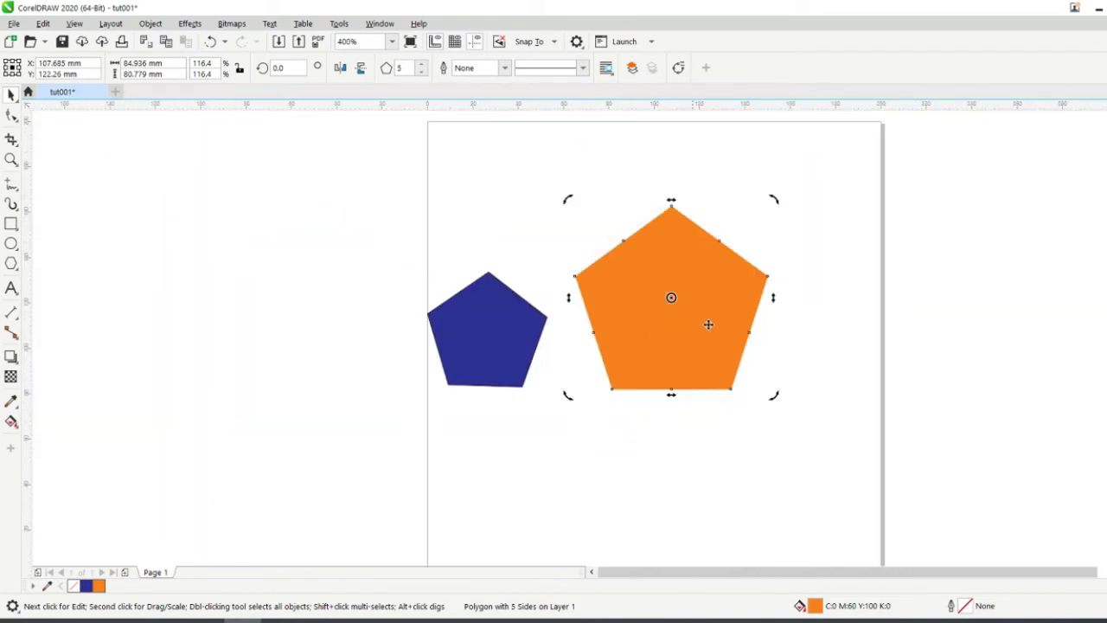
{"action": "left_click", "coordinate": [784, 319]}
{"action": "scroll", "coordinate": [768, 308], "scroll_direction": "up", "scroll_amount": 2}
{"action": "scroll", "coordinate": [767, 310], "scroll_direction": "up", "scroll_amount": 3}
{"action": "left_click", "coordinate": [695, 299]}
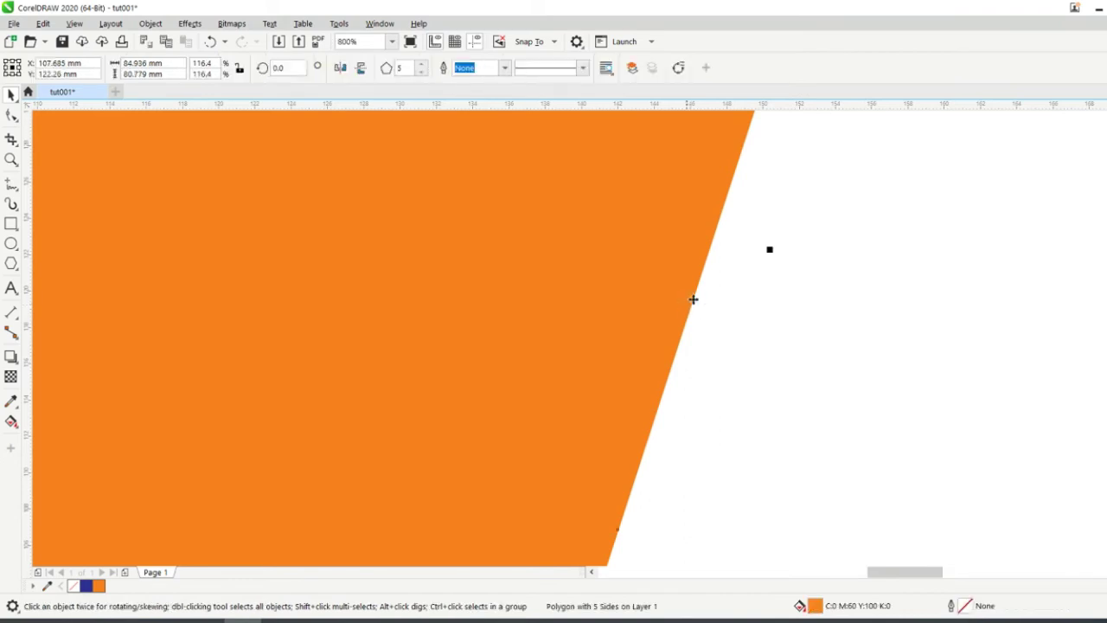
{"action": "right_click", "coordinate": [1106, 289]}
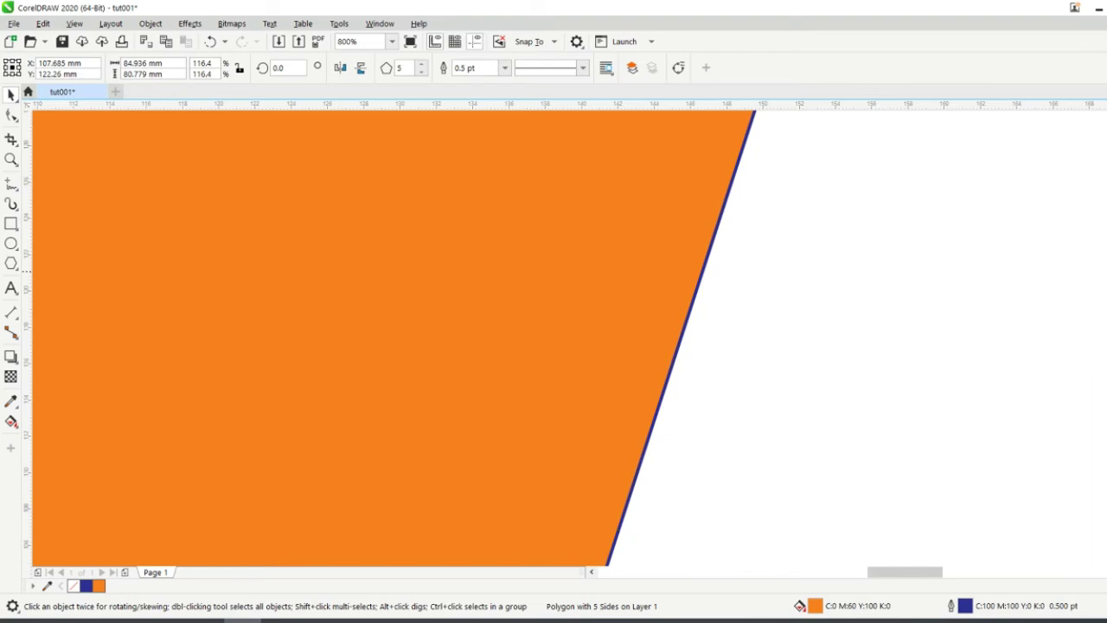
Recolour the orange pentagon's outline to match its orange fill (C:0 M:60 Y:100 K:0)
{"action": "right_click", "coordinate": [1105, 379]}
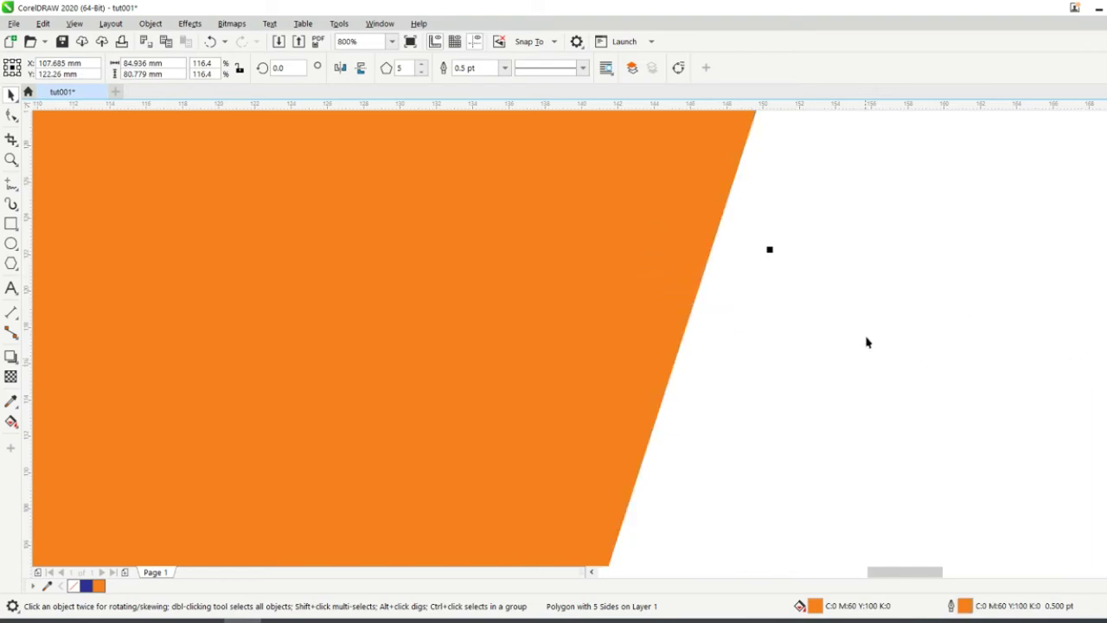
{"action": "scroll", "coordinate": [867, 342], "scroll_direction": "down", "scroll_amount": 5}
{"action": "scroll", "coordinate": [948, 296], "scroll_direction": "up", "scroll_amount": 2}
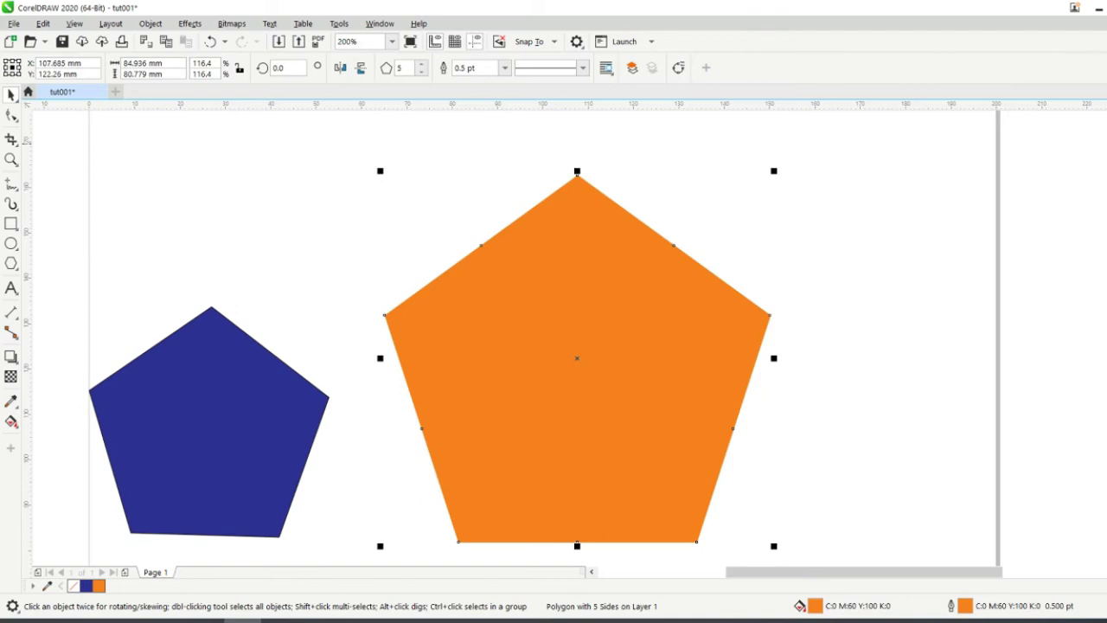
Set the orange pentagon's outline to none
{"action": "right_click", "coordinate": [1106, 142]}
{"action": "left_click", "coordinate": [857, 254]}
{"action": "left_click", "coordinate": [749, 305]}
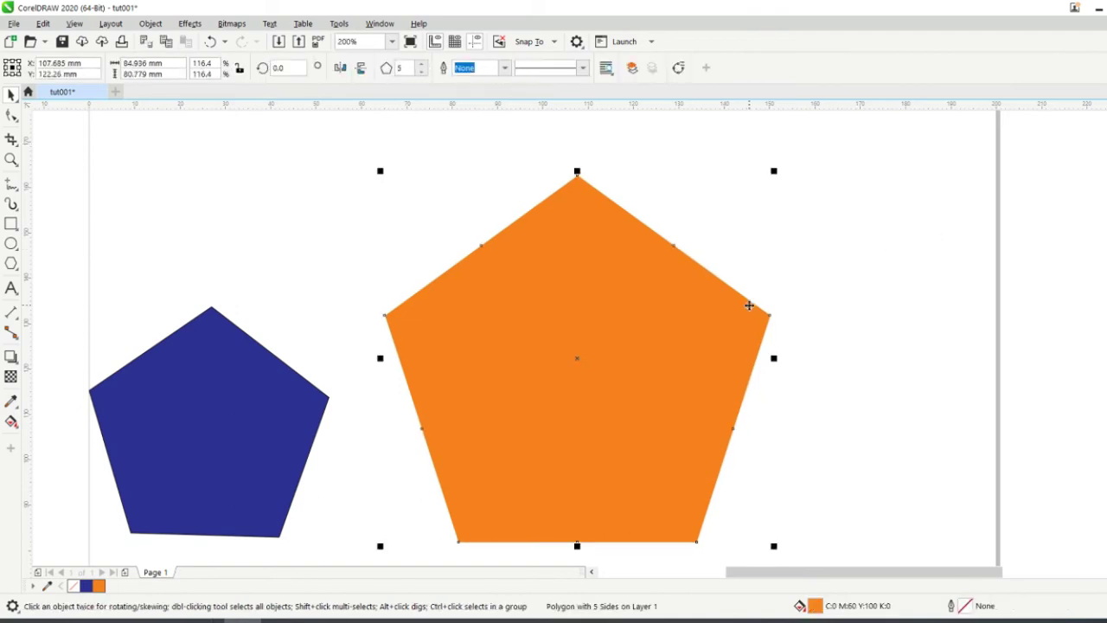
Remove the black outline from the blue pentagon and deselect it
{"action": "left_click", "coordinate": [259, 402]}
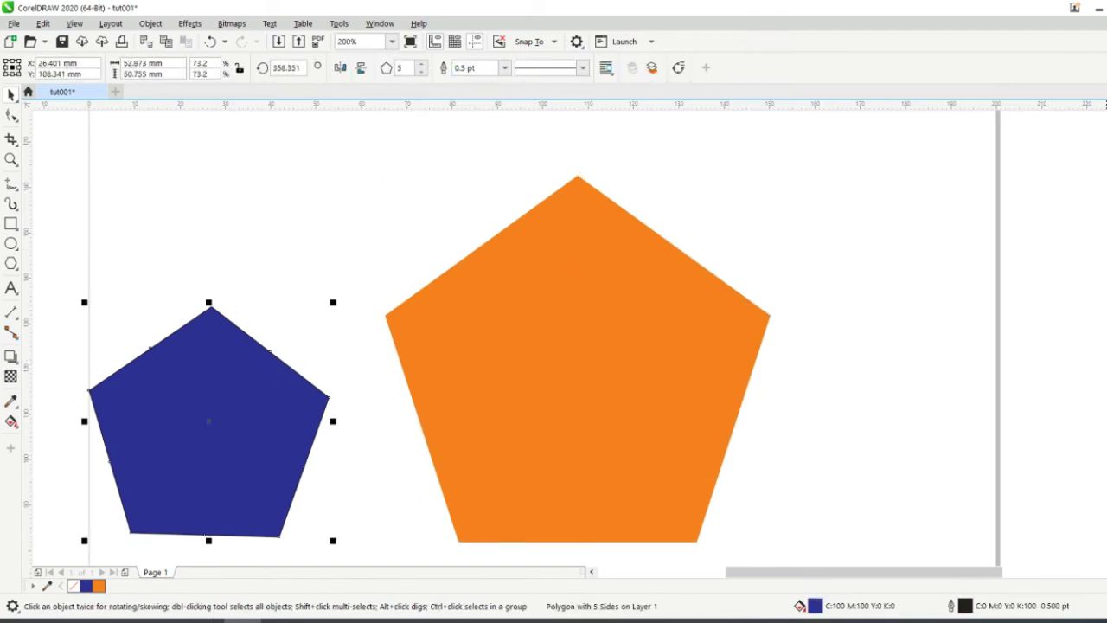
{"action": "scroll", "coordinate": [230, 361], "scroll_direction": "up", "scroll_amount": 3}
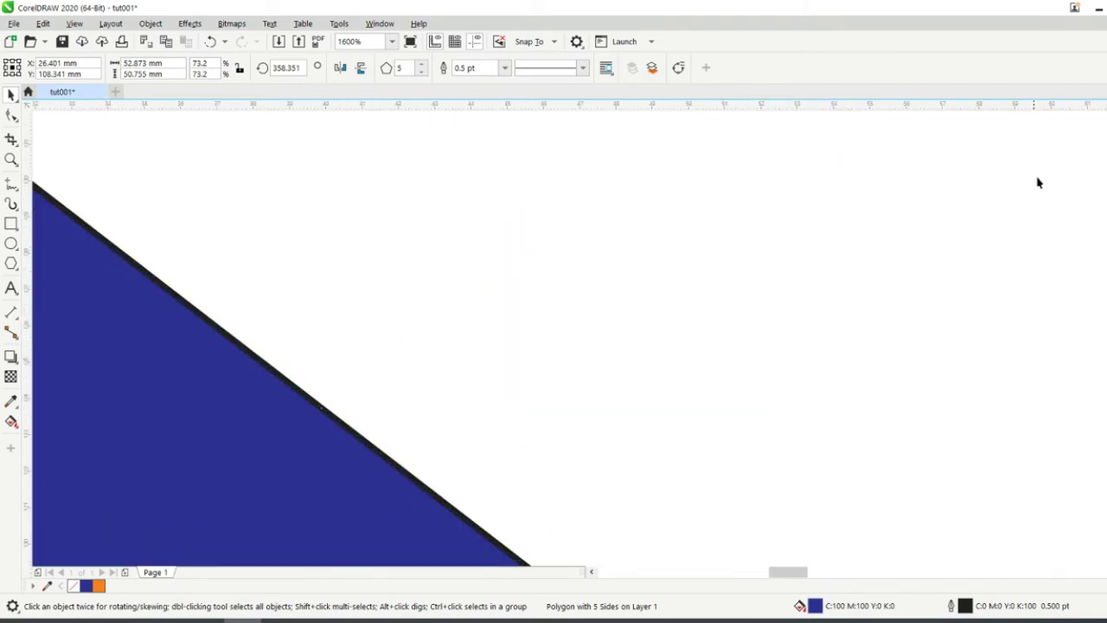
{"action": "right_click", "coordinate": [1105, 143]}
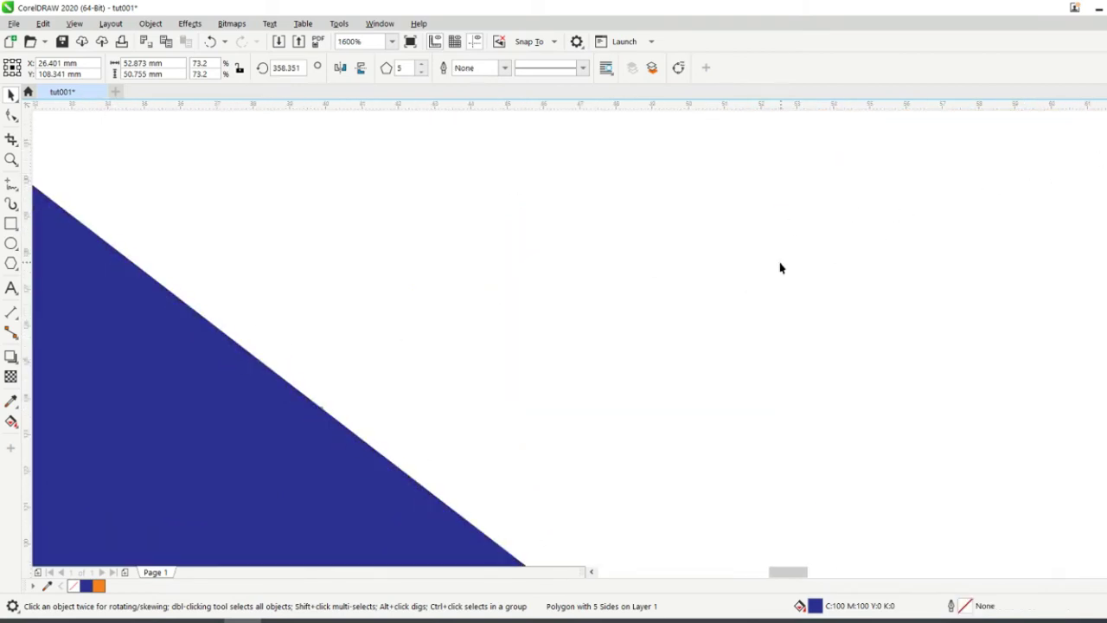
{"action": "left_click", "coordinate": [645, 276]}
{"action": "scroll", "coordinate": [645, 276], "scroll_direction": "down", "scroll_amount": 4}
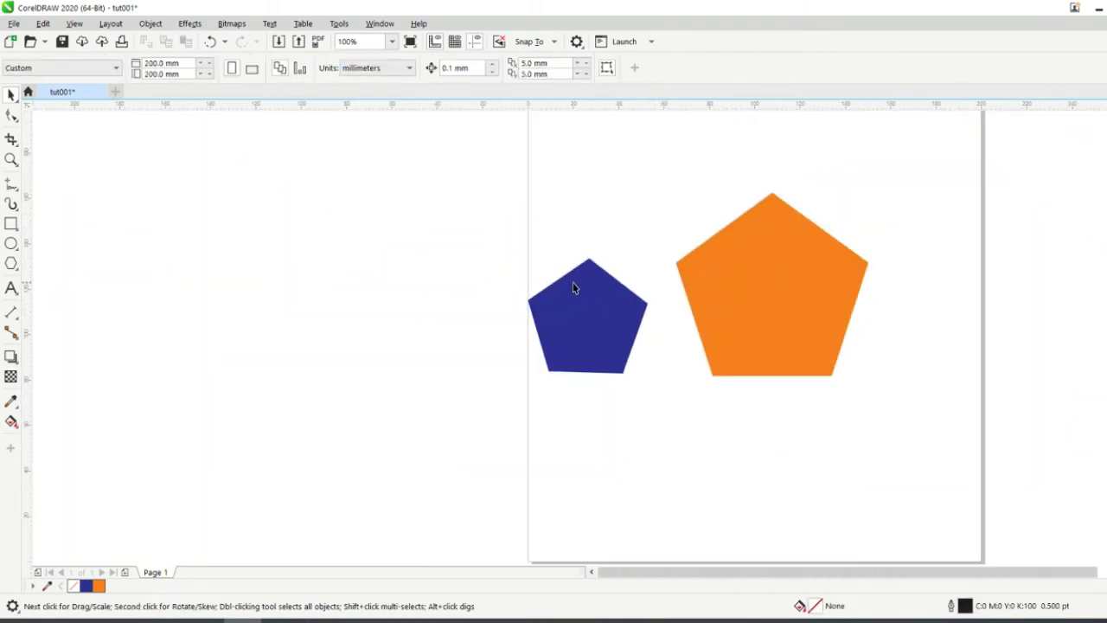
Move the blue pentagon up and right until its corner touches the orange pentagon's left corner, and deselect it
{"action": "scroll", "coordinate": [459, 310], "scroll_direction": "down", "scroll_amount": 1}
{"action": "scroll", "coordinate": [585, 333], "scroll_direction": "up", "scroll_amount": 1}
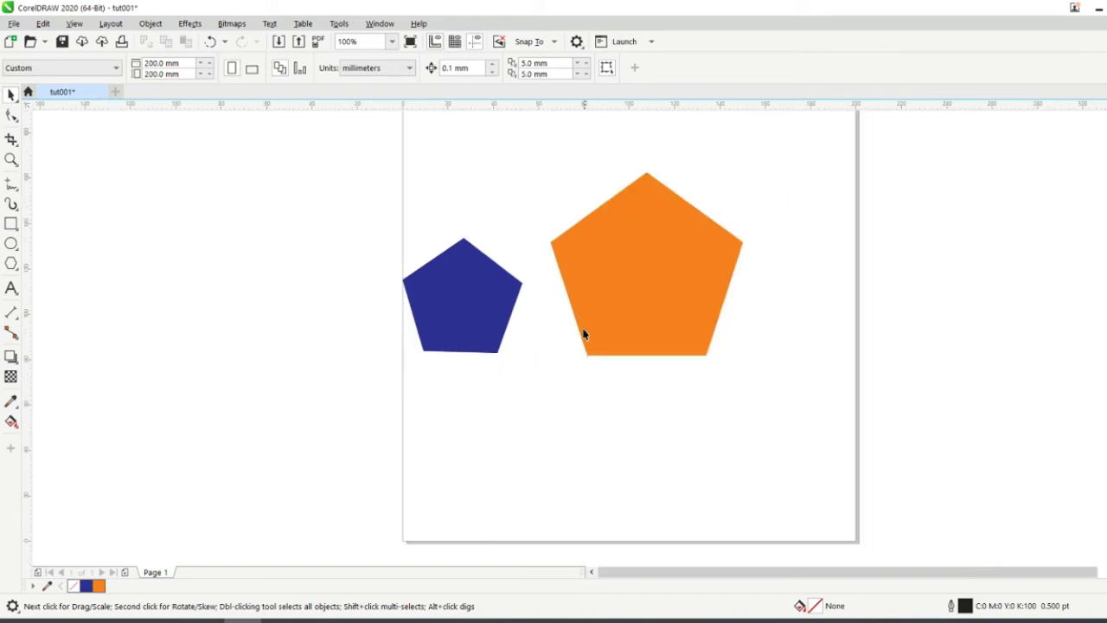
{"action": "left_click", "coordinate": [474, 332]}
{"action": "left_click_drag", "start_coordinate": [476, 326], "coordinate": [482, 275]}
{"action": "left_click", "coordinate": [536, 304]}
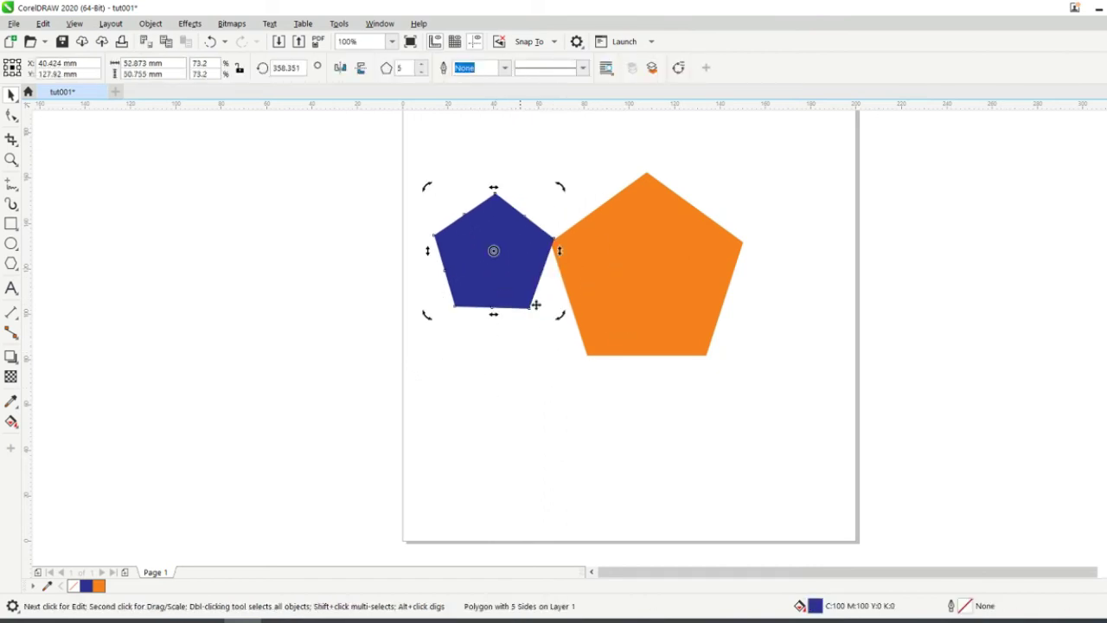
{"action": "mouse_move", "coordinate": [562, 314]}
{"action": "left_mouse_down"}
{"action": "mouse_move", "coordinate": [570, 306]}
{"action": "mouse_move", "coordinate": [565, 314]}
{"action": "left_mouse_up"}
{"action": "left_click", "coordinate": [617, 333]}
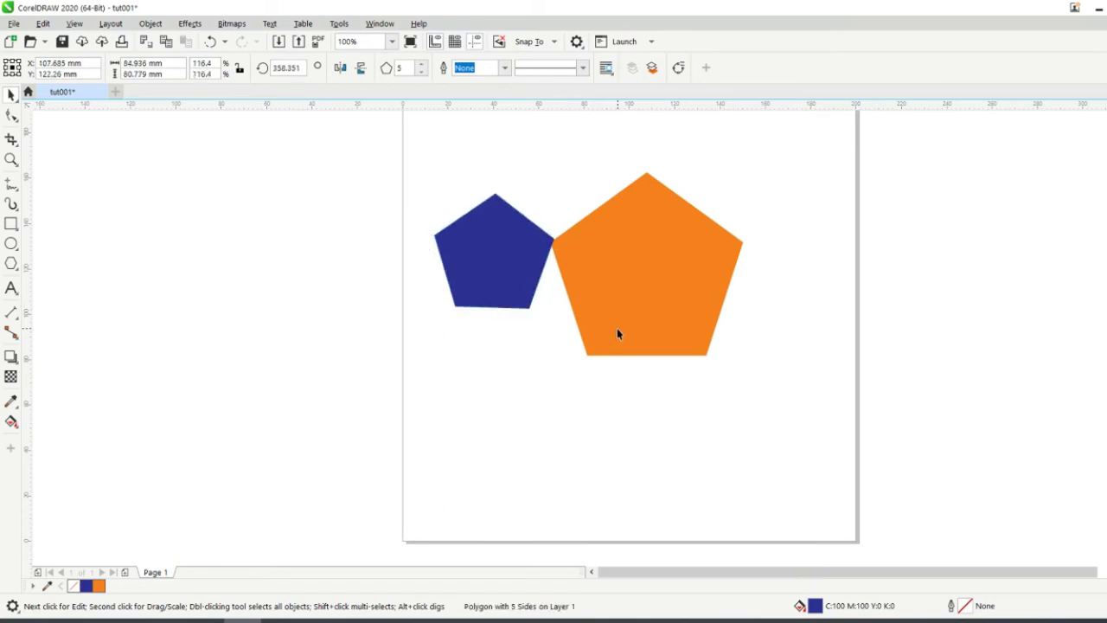
{"action": "left_click", "coordinate": [495, 283]}
{"action": "left_click", "coordinate": [487, 362]}
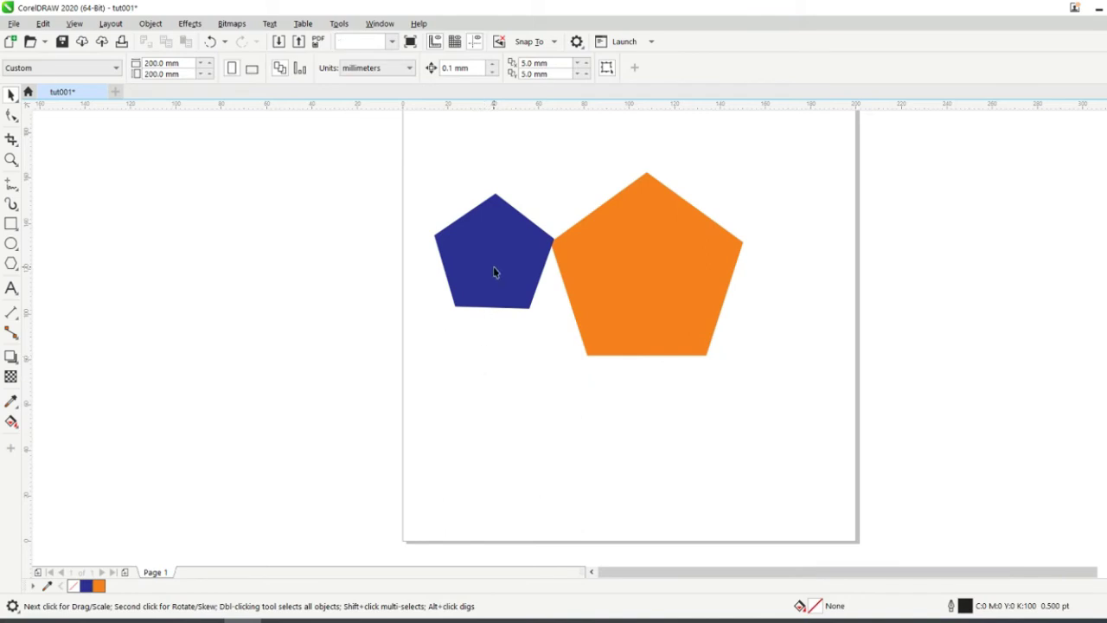
Move the blue pentagon right and slightly down so that it overlaps the orange pentagon's left side, to about X 56.6, Y 122.9 mm
{"action": "left_click_drag", "start_coordinate": [494, 272], "coordinate": [530, 283]}
{"action": "left_click", "coordinate": [556, 338]}
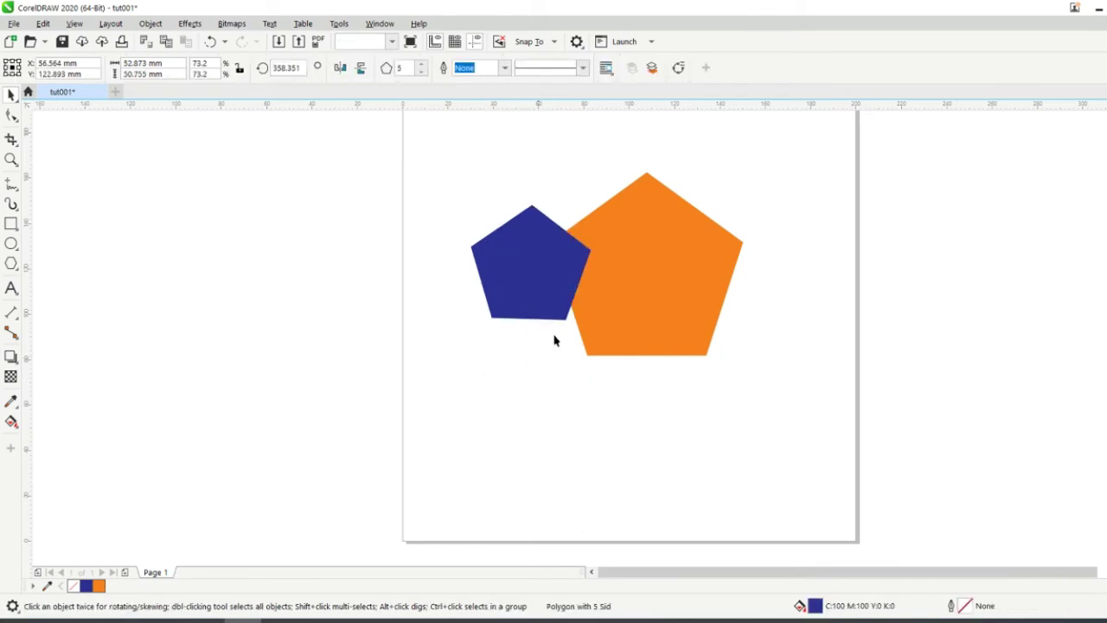
{"action": "left_click", "coordinate": [585, 277]}
{"action": "left_click", "coordinate": [519, 263]}
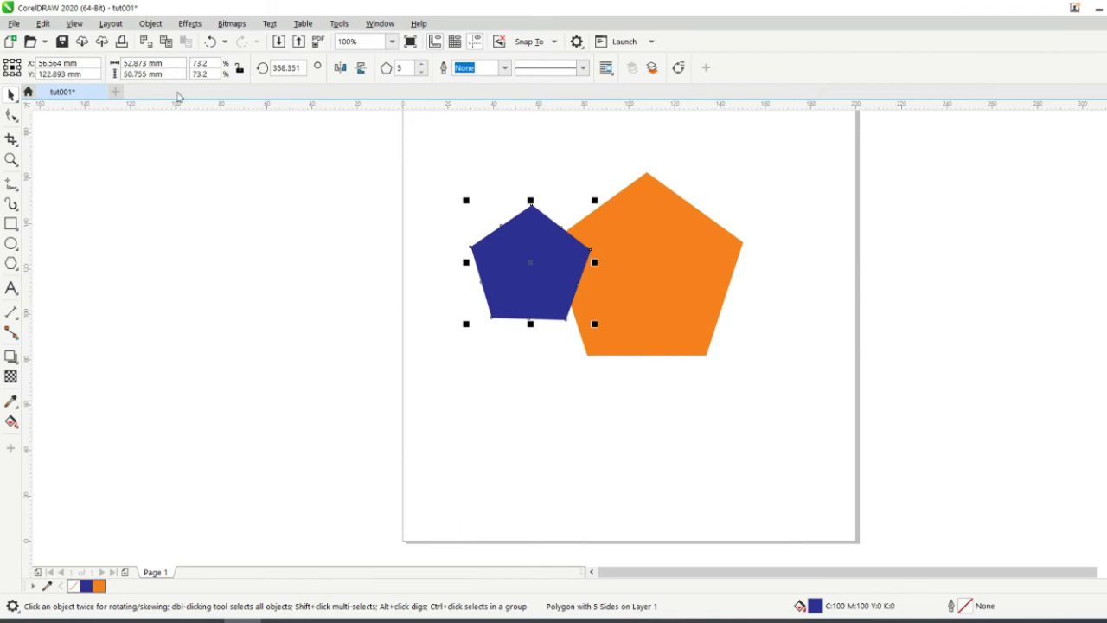
{"action": "left_click", "coordinate": [106, 24]}
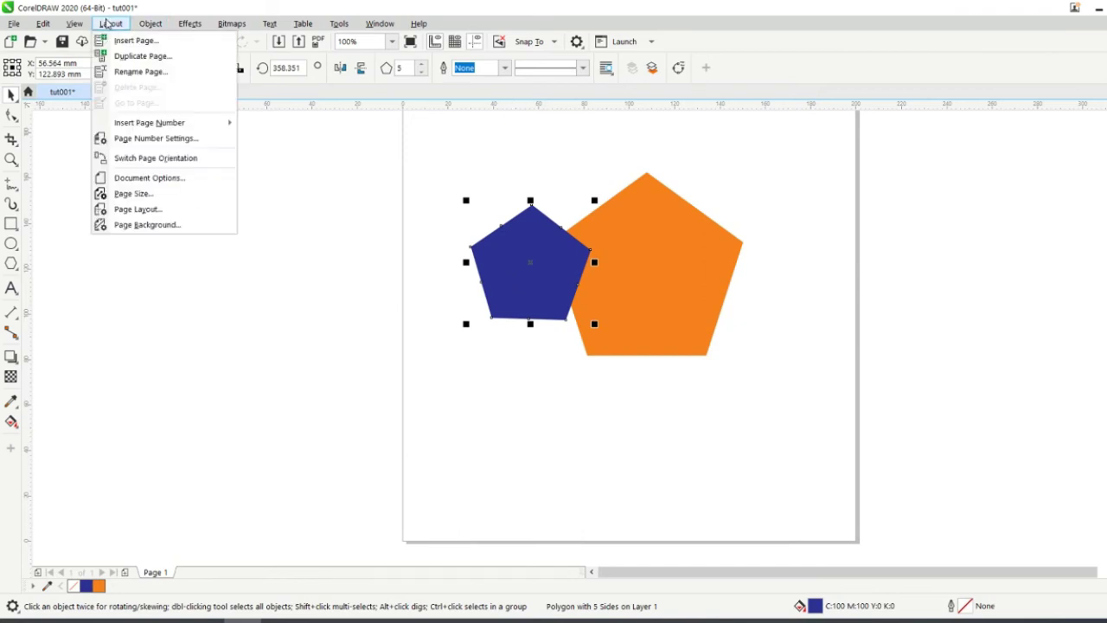
{"action": "mouse_move", "coordinate": [149, 26]}
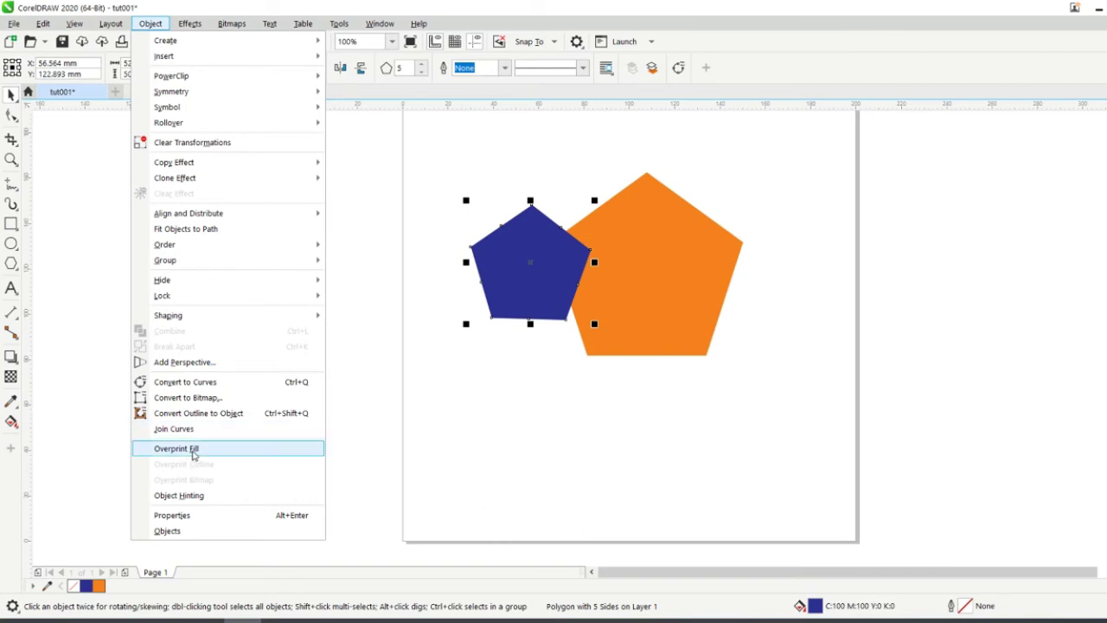
{"action": "mouse_move", "coordinate": [222, 216]}
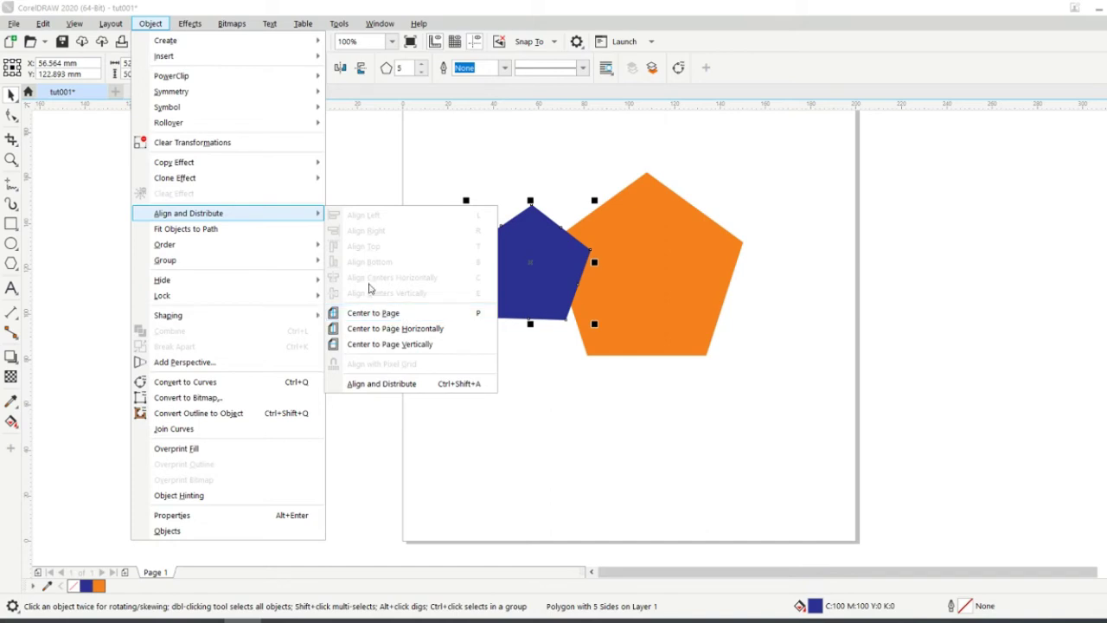
{"action": "mouse_move", "coordinate": [252, 249]}
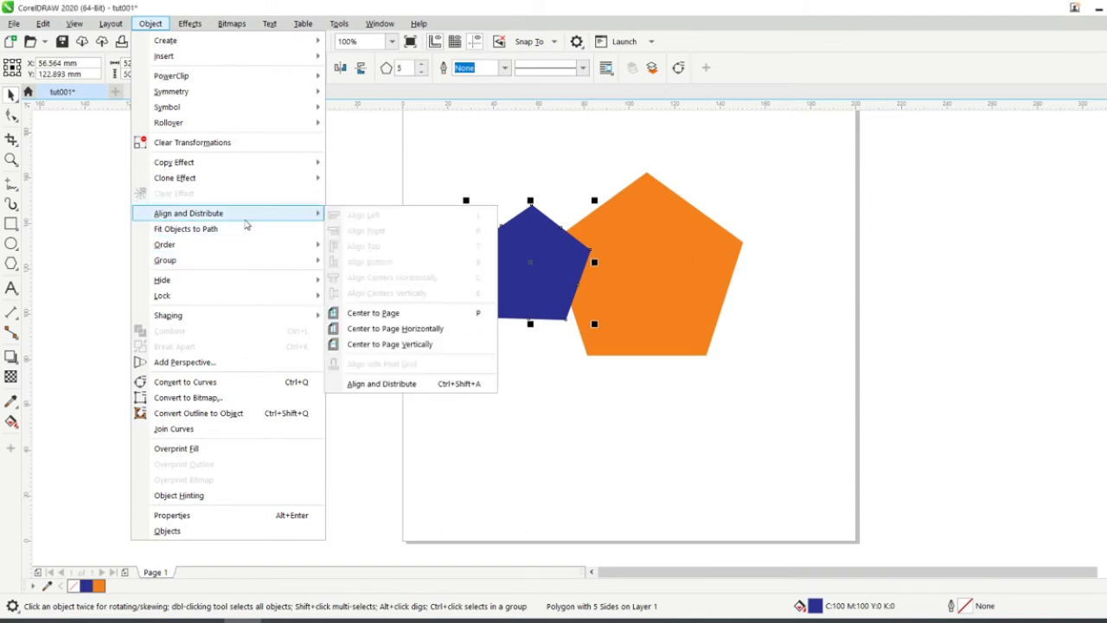
{"action": "left_click", "coordinate": [477, 188]}
Send the blue pentagon to the back of the page, behind the orange pentagon, and deselect it
{"action": "left_click", "coordinate": [522, 254]}
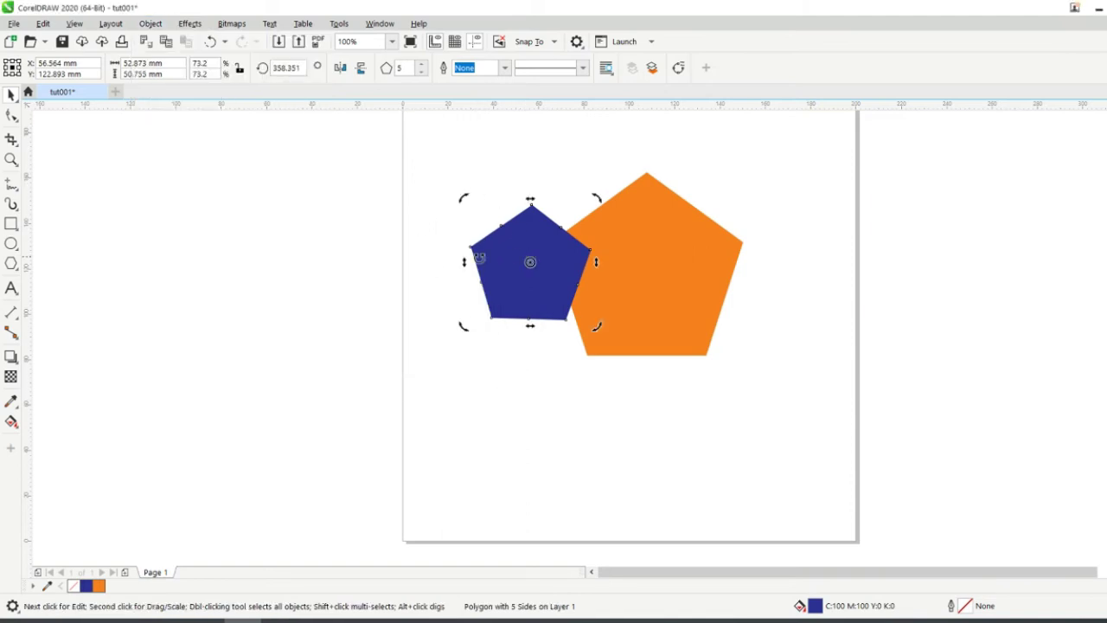
{"action": "left_click", "coordinate": [484, 256]}
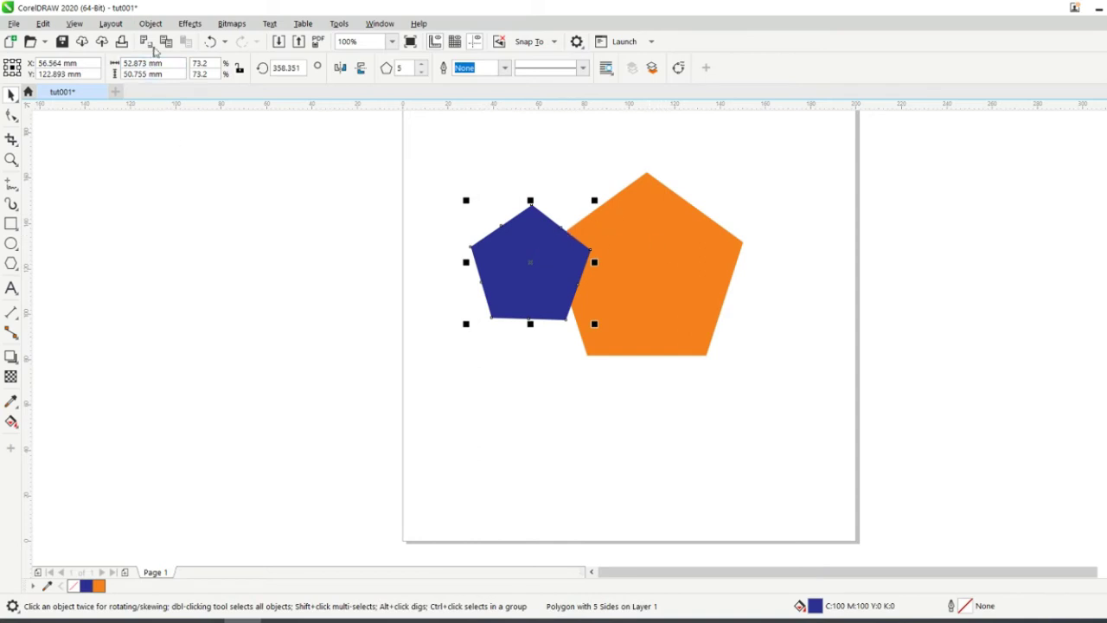
{"action": "left_click", "coordinate": [152, 24]}
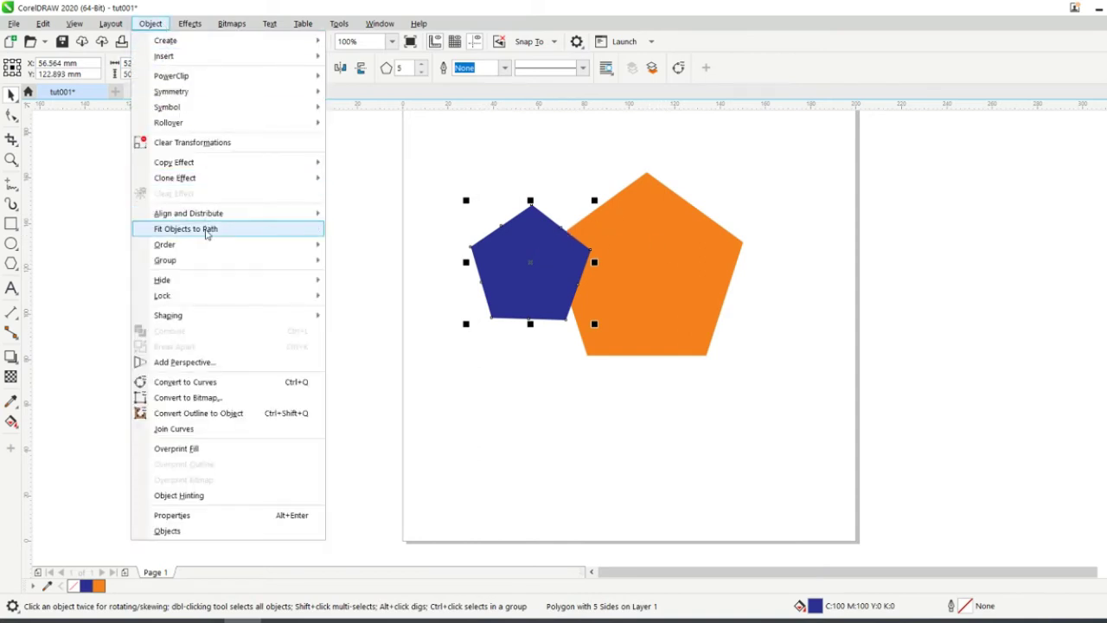
{"action": "mouse_move", "coordinate": [205, 249]}
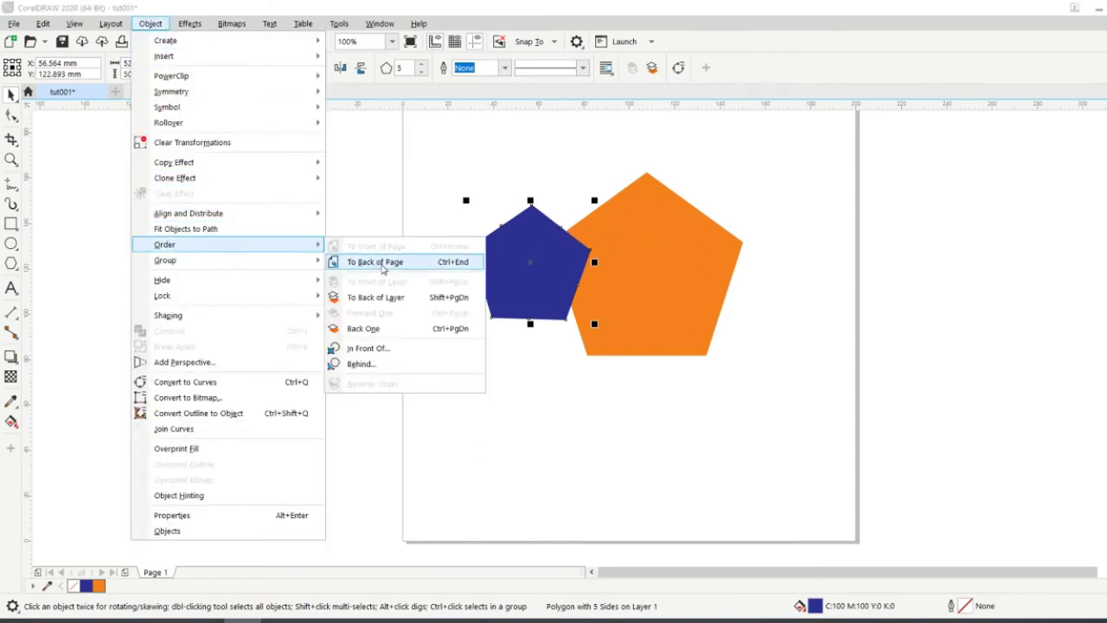
{"action": "left_click", "coordinate": [383, 262]}
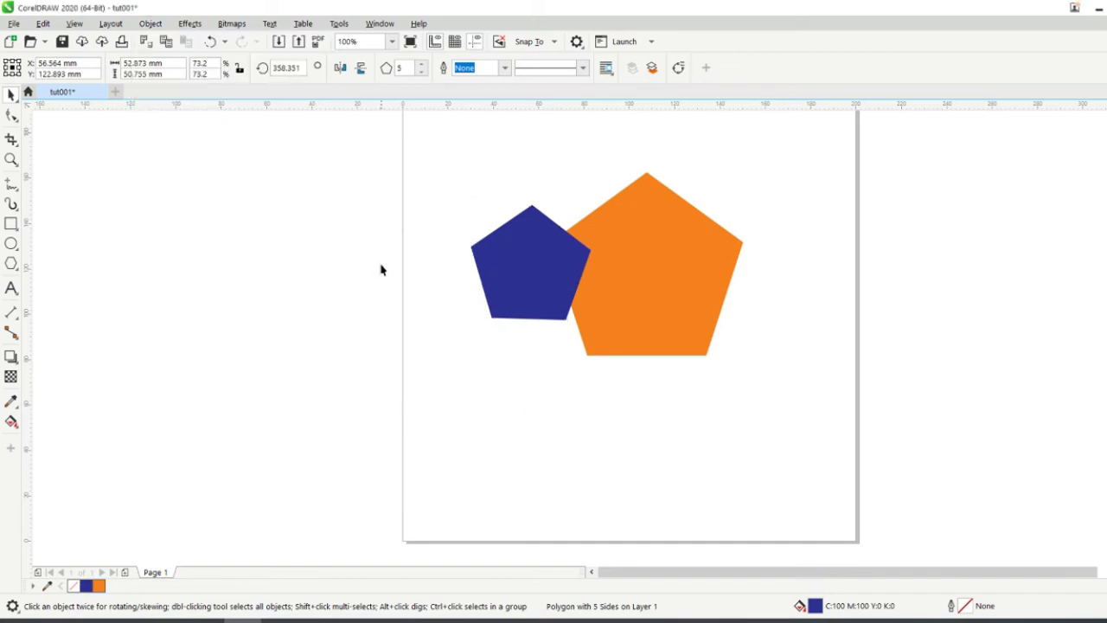
{"action": "left_click", "coordinate": [525, 349]}
{"action": "left_click", "coordinate": [507, 304]}
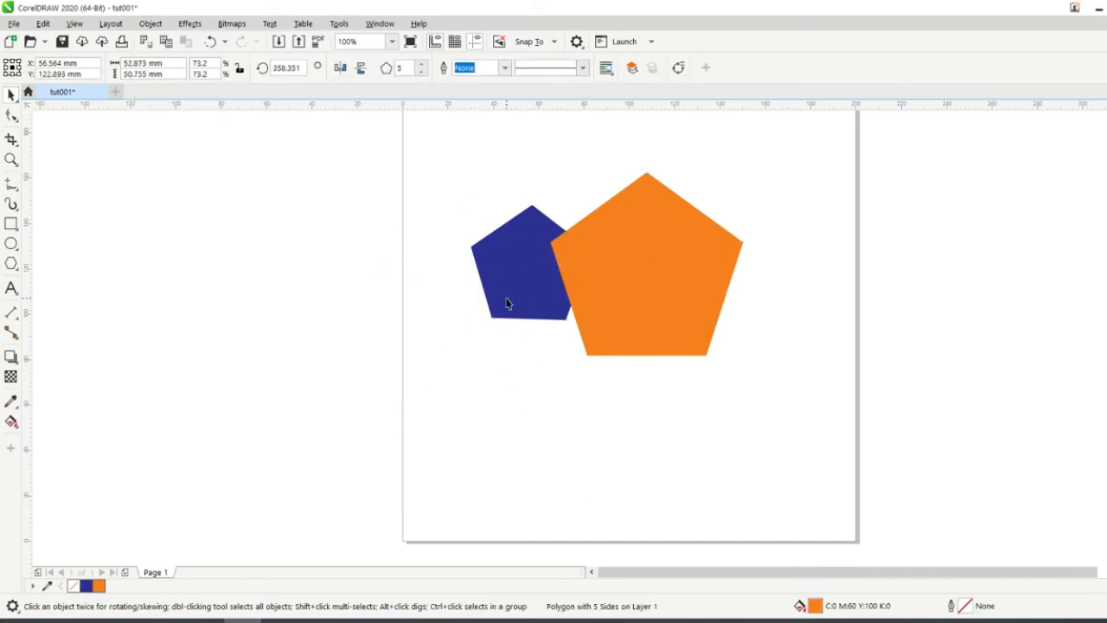
{"action": "left_click", "coordinate": [424, 197]}
Select both the blue and orange pentagons and group them
{"action": "left_click_drag", "start_coordinate": [700, 344], "coordinate": [403, 144]}
{"action": "left_click", "coordinate": [728, 400]}
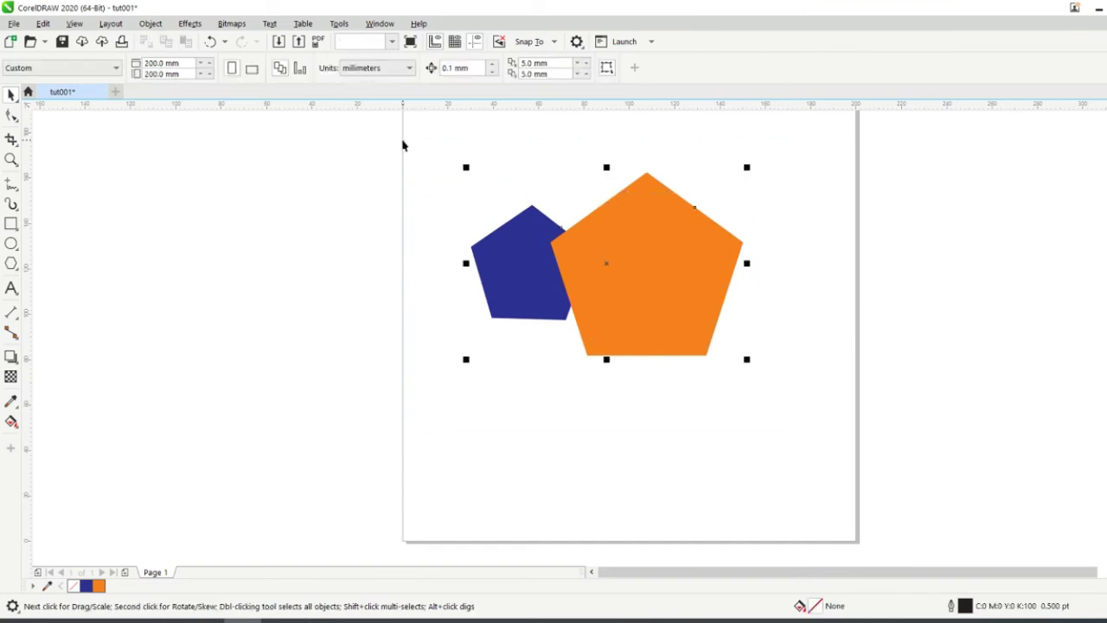
{"action": "left_click", "coordinate": [151, 24]}
{"action": "mouse_move", "coordinate": [167, 263]}
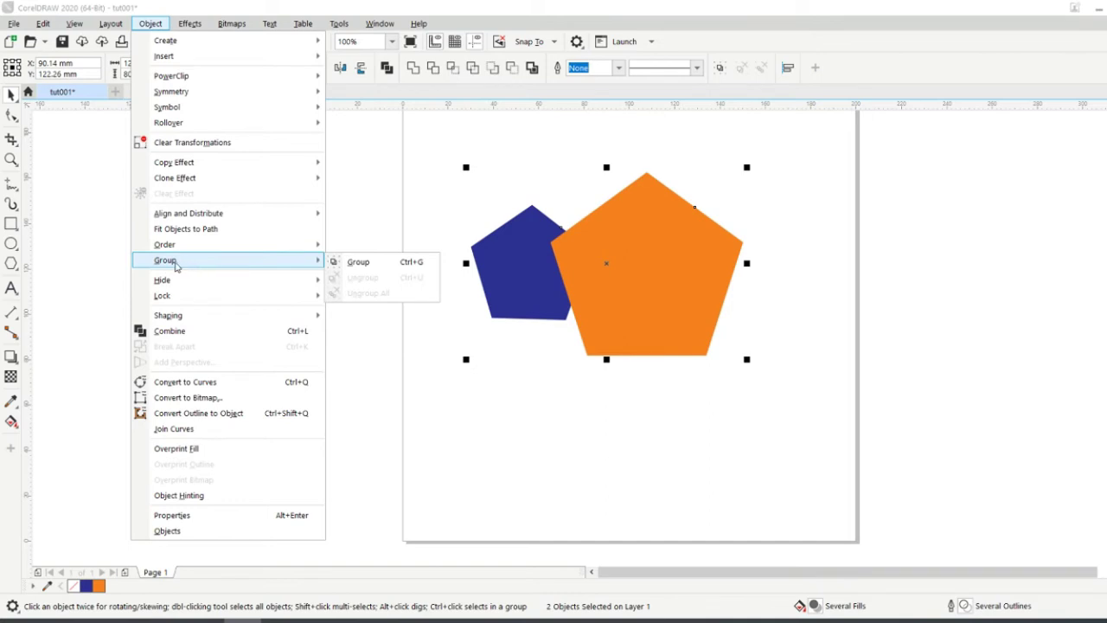
{"action": "left_click", "coordinate": [400, 262]}
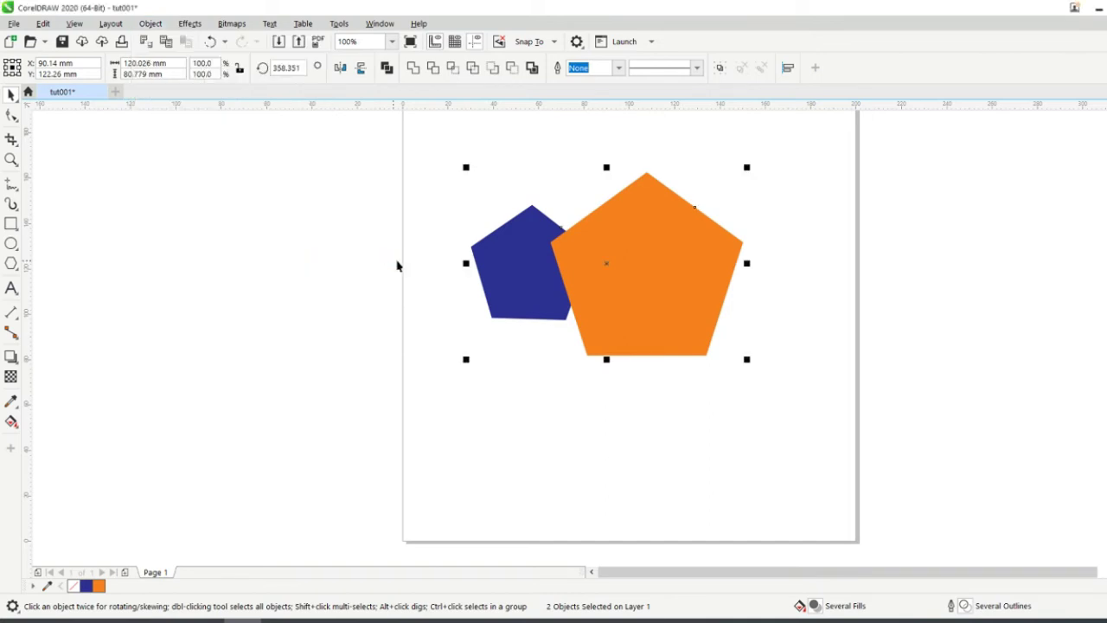
Move the pentagon group partly off the page's left side and back to about X 55.7, Y 137.9 mm
{"action": "left_click_drag", "start_coordinate": [530, 305], "coordinate": [266, 343]}
{"action": "left_click", "coordinate": [333, 192]}
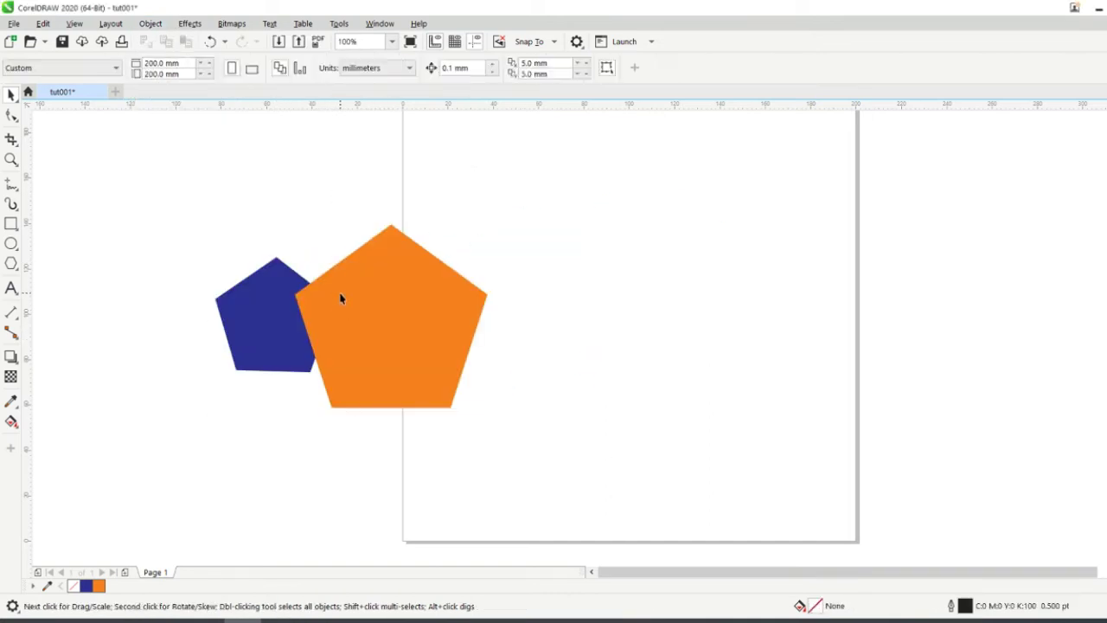
{"action": "left_click_drag", "start_coordinate": [359, 333], "coordinate": [548, 237]}
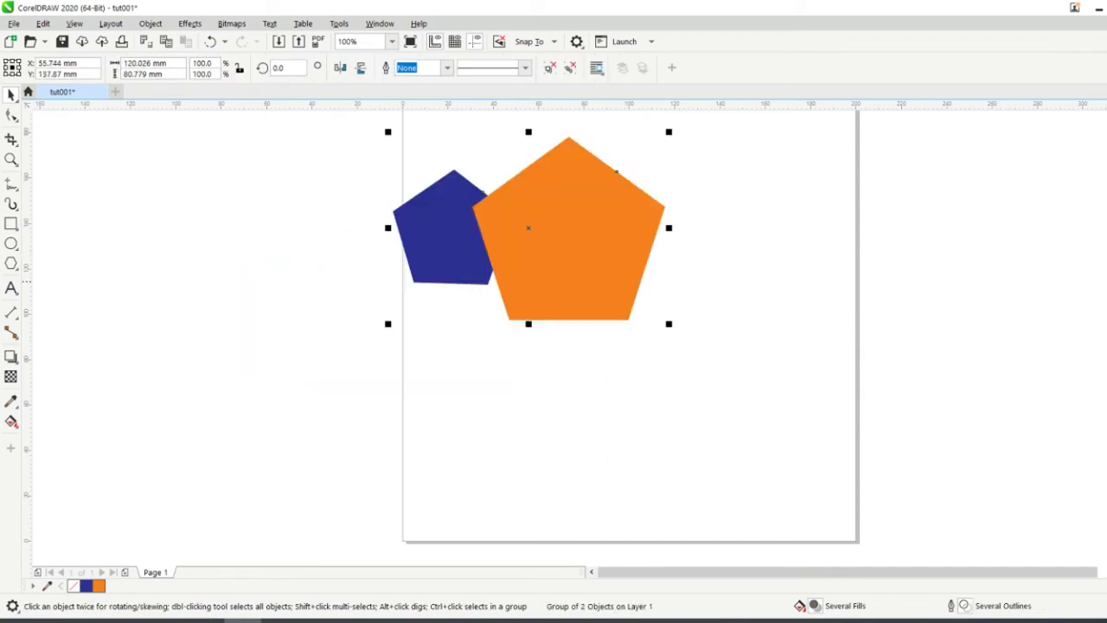
Try filling the whole pentagon group with dark blue, undo that fill and deselect the group
{"action": "left_click", "coordinate": [814, 302]}
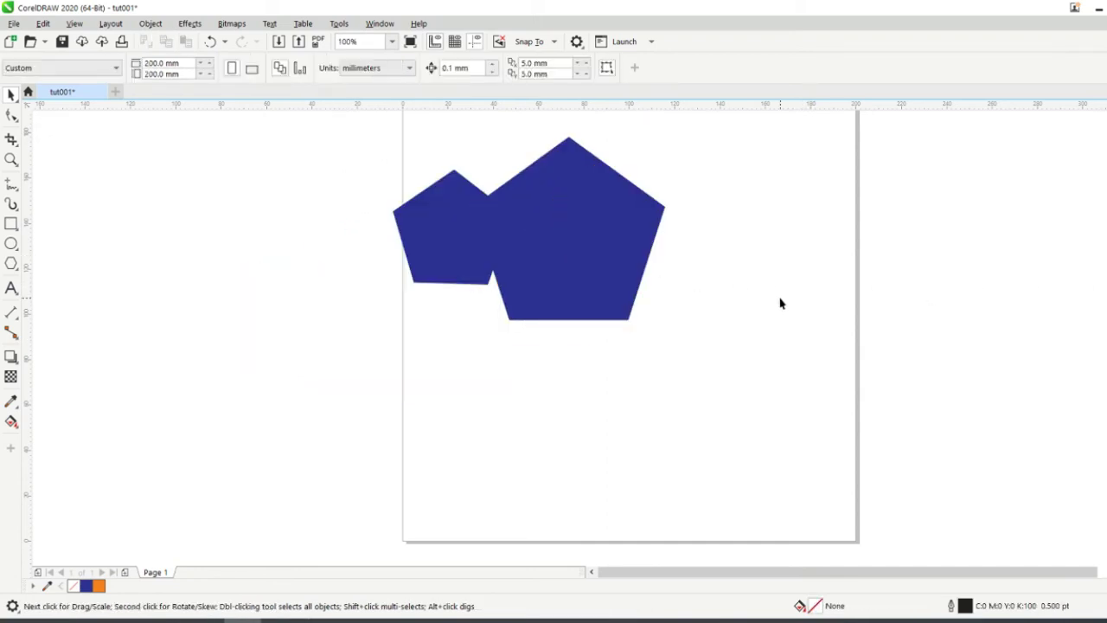
{"action": "key", "text": "ctrl+z"}
{"action": "left_click", "coordinate": [42, 23]}
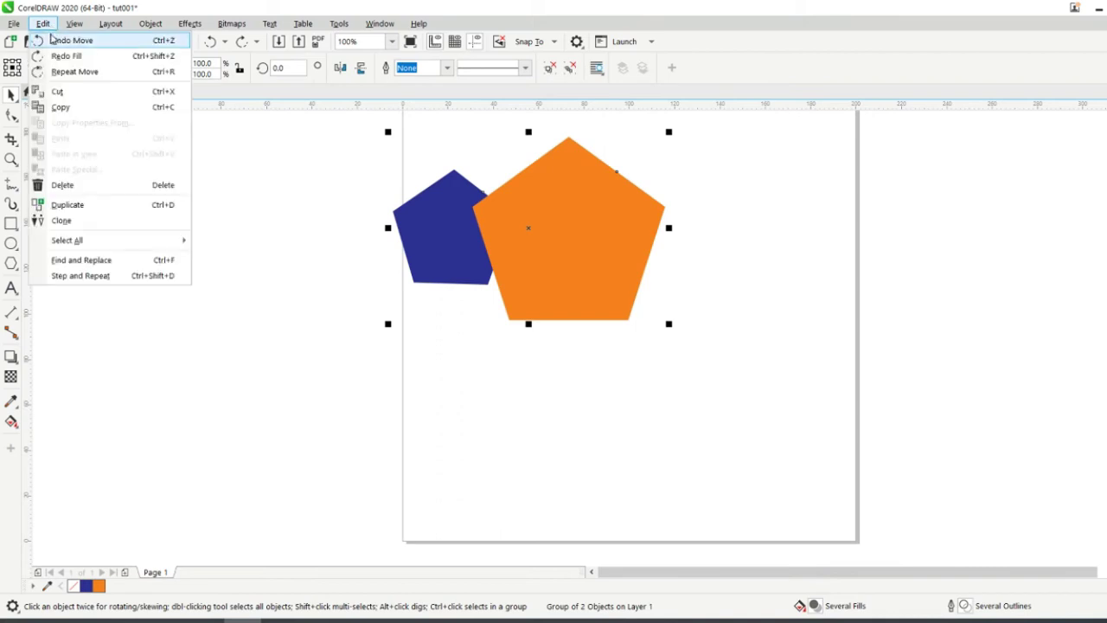
{"action": "left_click", "coordinate": [443, 361]}
{"action": "left_click", "coordinate": [495, 404]}
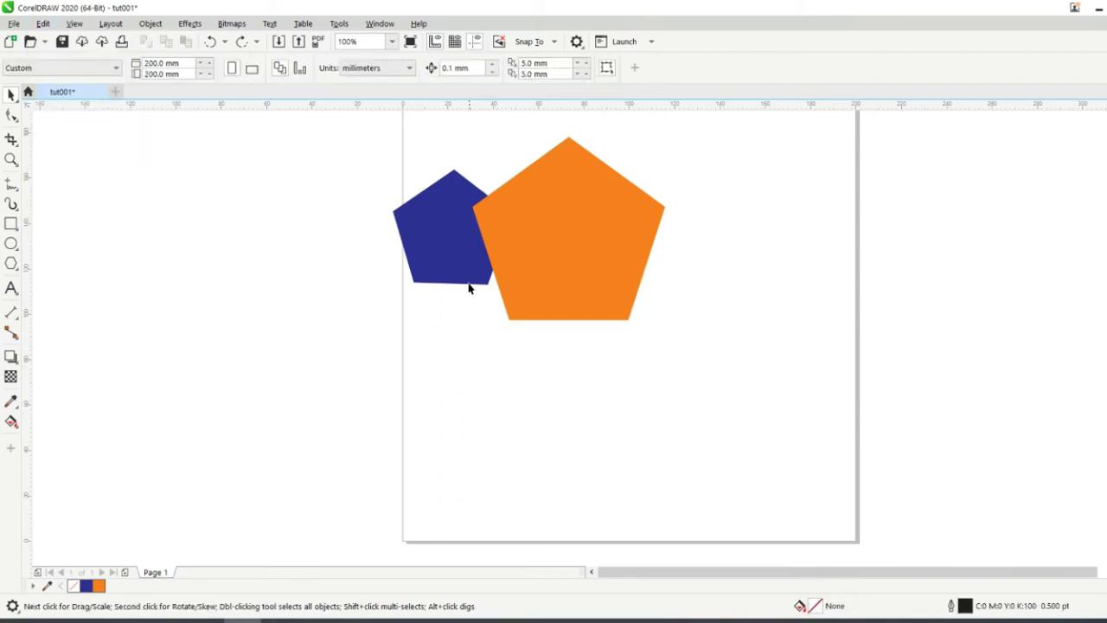
Ungroup the blue and orange pentagons and deselect them
{"action": "left_click", "coordinate": [460, 265]}
{"action": "right_click", "coordinate": [449, 212]}
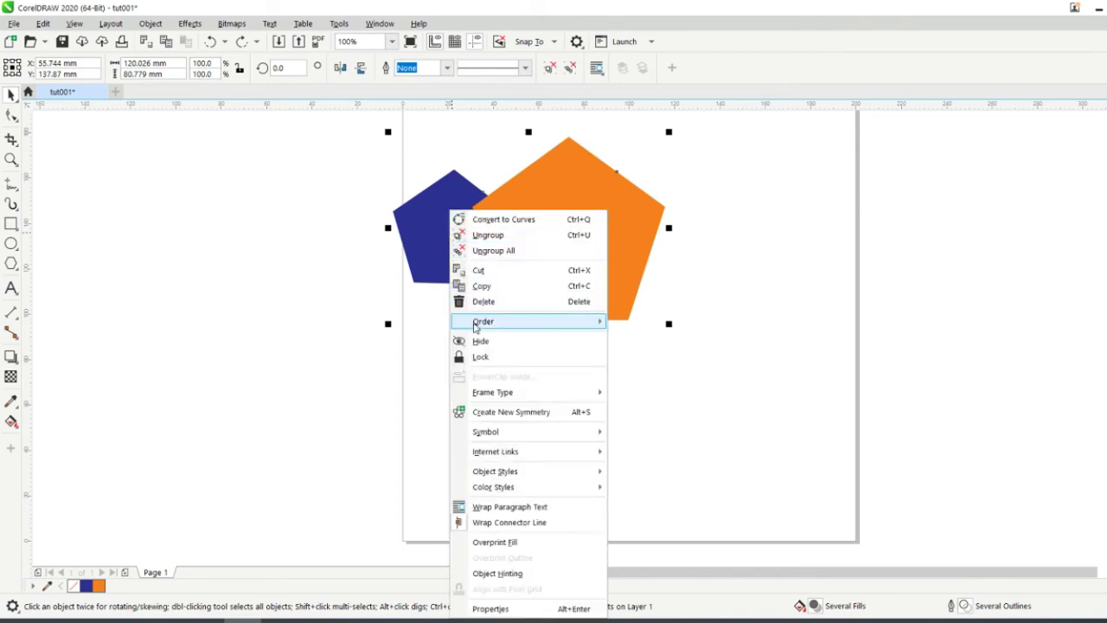
{"action": "left_click", "coordinate": [482, 235]}
{"action": "left_click", "coordinate": [467, 341]}
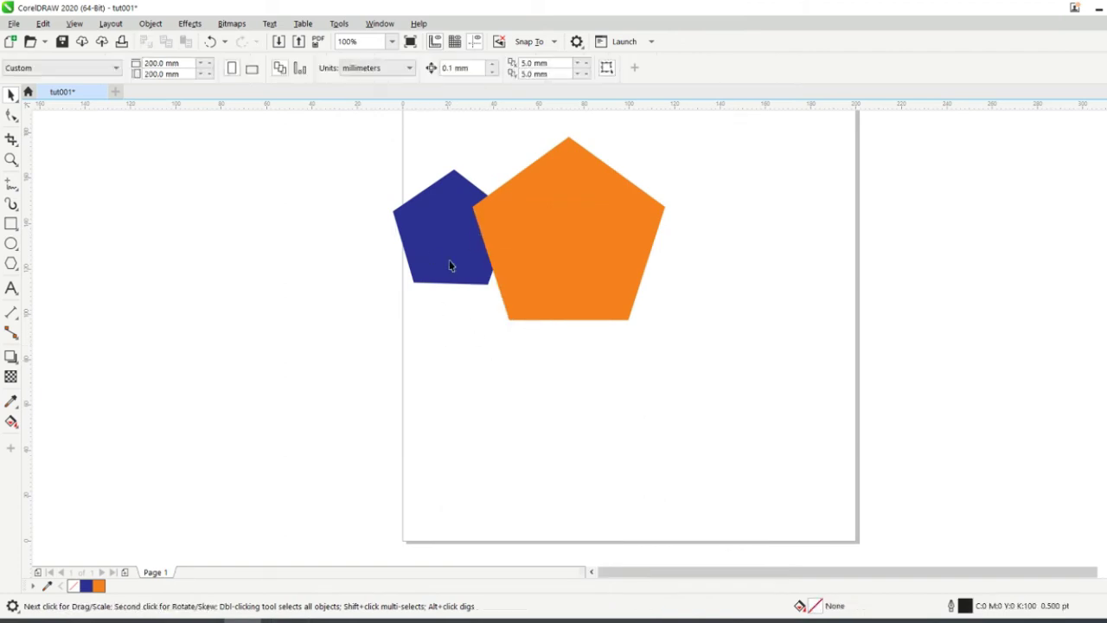
Bring the blue pentagon to the front of the page, over the orange pentagon
{"action": "left_click", "coordinate": [449, 260]}
{"action": "right_click", "coordinate": [456, 226]}
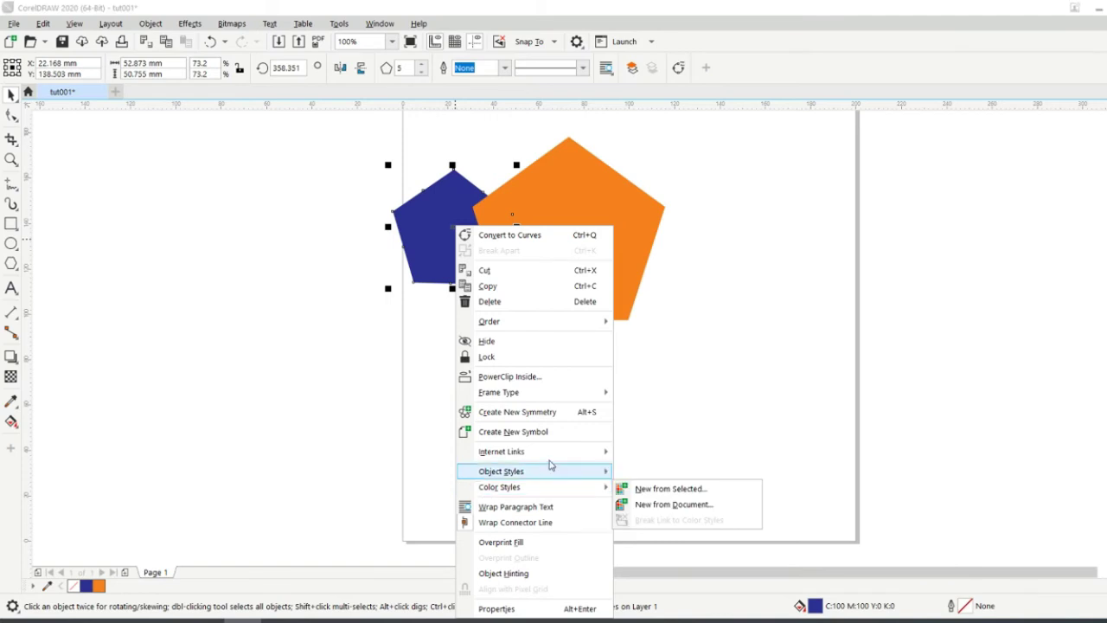
{"action": "mouse_move", "coordinate": [548, 461]}
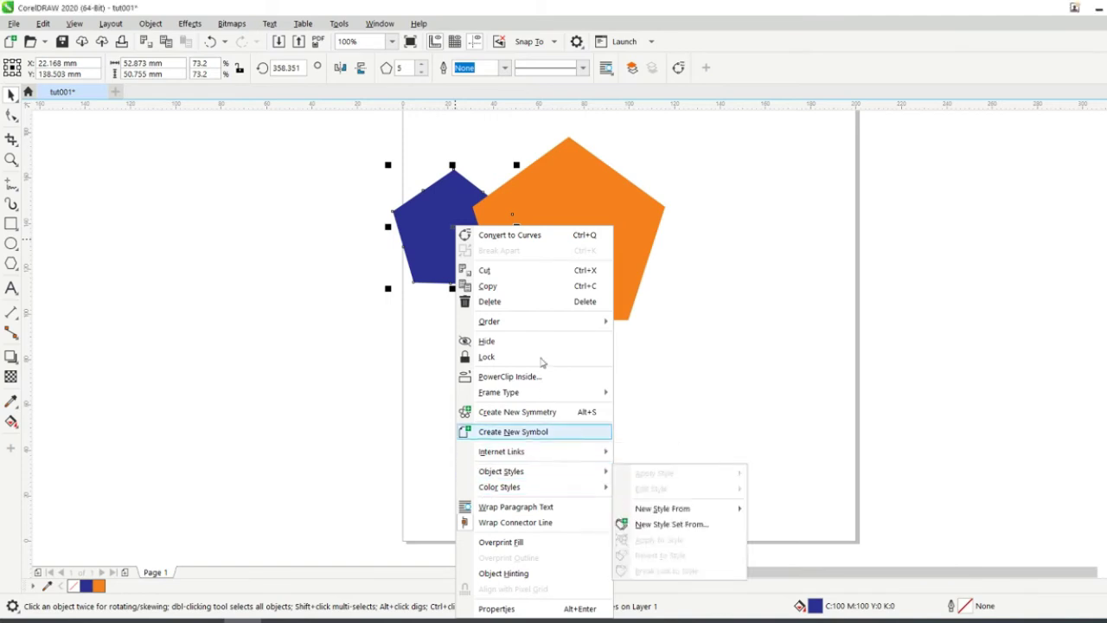
{"action": "mouse_move", "coordinate": [539, 321]}
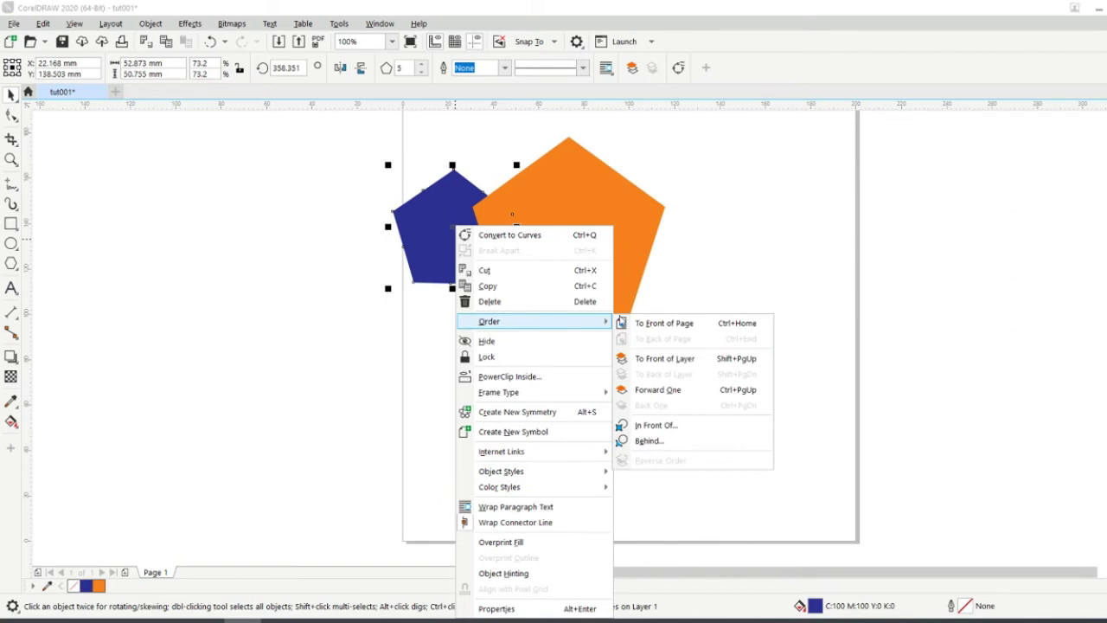
{"action": "left_click", "coordinate": [664, 323]}
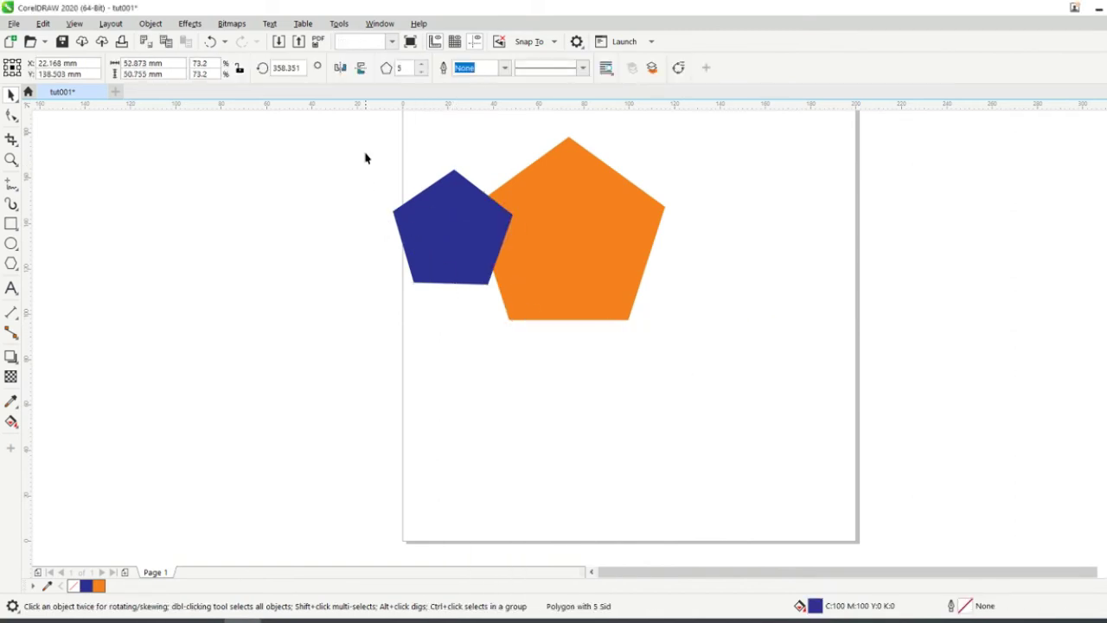
Center the blue and orange pentagons together on the page and deselect them
{"action": "left_click_drag", "start_coordinate": [363, 136], "coordinate": [731, 362]}
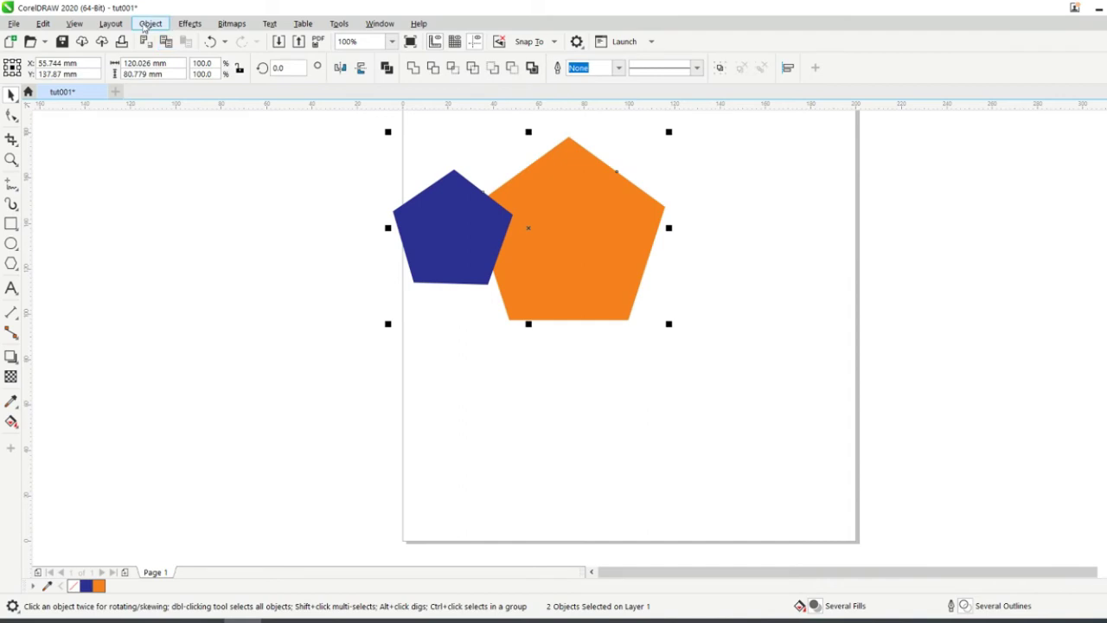
{"action": "left_click", "coordinate": [147, 23]}
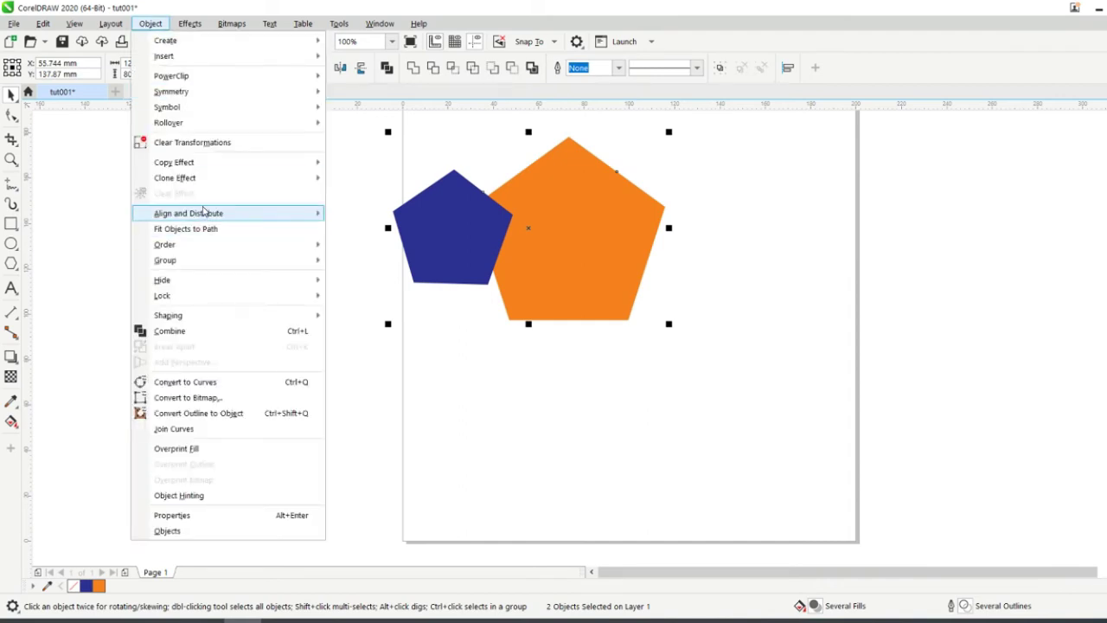
{"action": "mouse_move", "coordinate": [208, 217]}
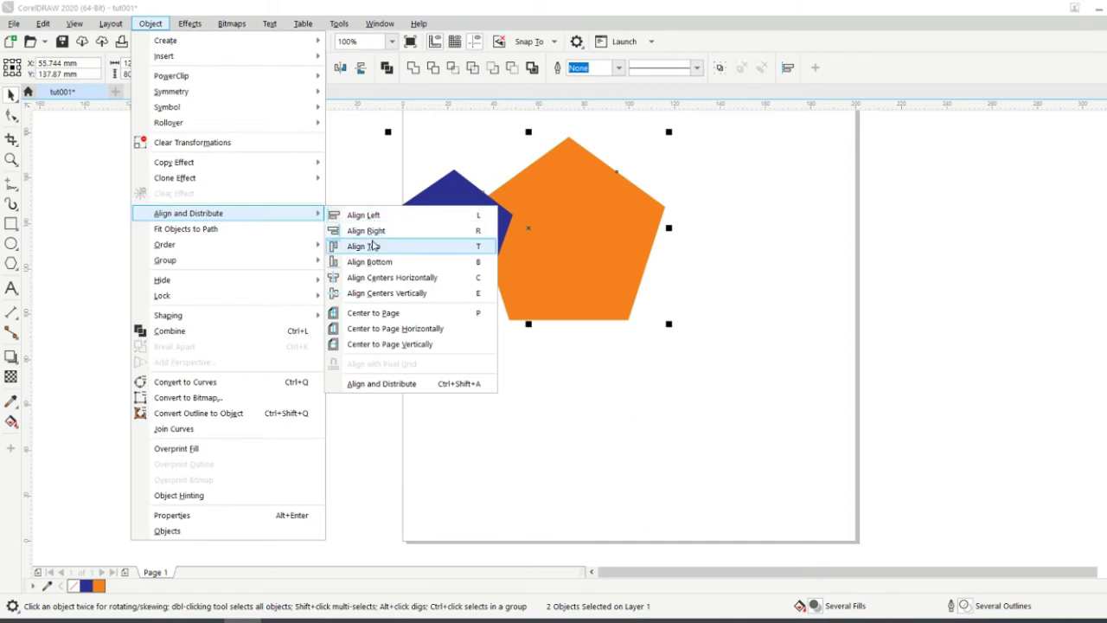
{"action": "left_click", "coordinate": [375, 313]}
{"action": "left_click_drag", "start_coordinate": [477, 213], "coordinate": [738, 492]}
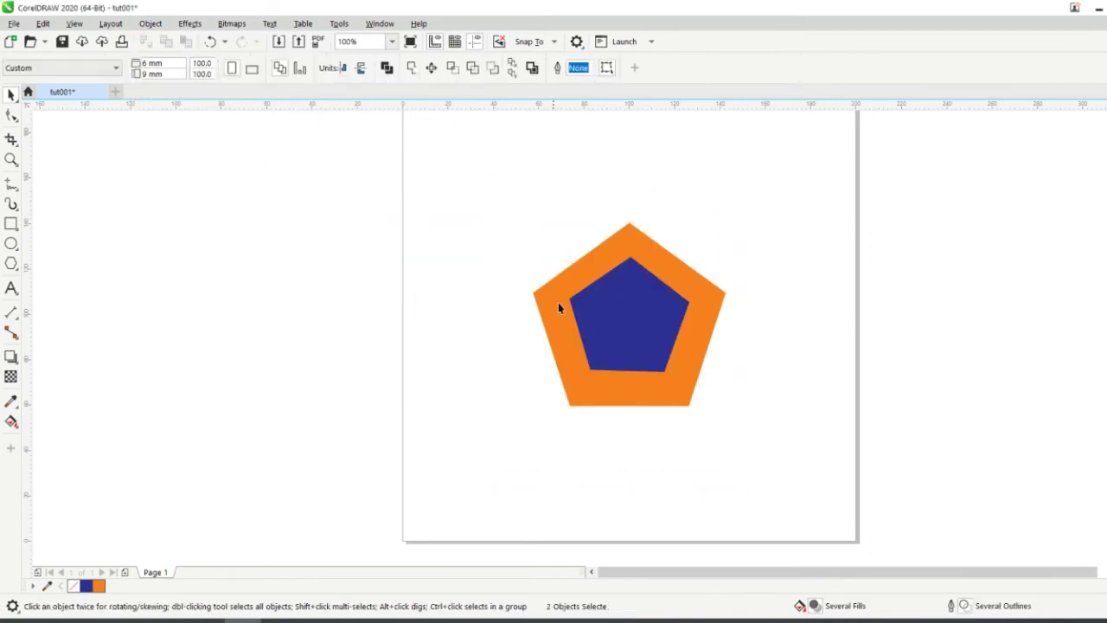
{"action": "key", "text": "Escape"}
Move the blue pentagon slightly left of the orange pentagon's center and deselect it
{"action": "left_click", "coordinate": [605, 335]}
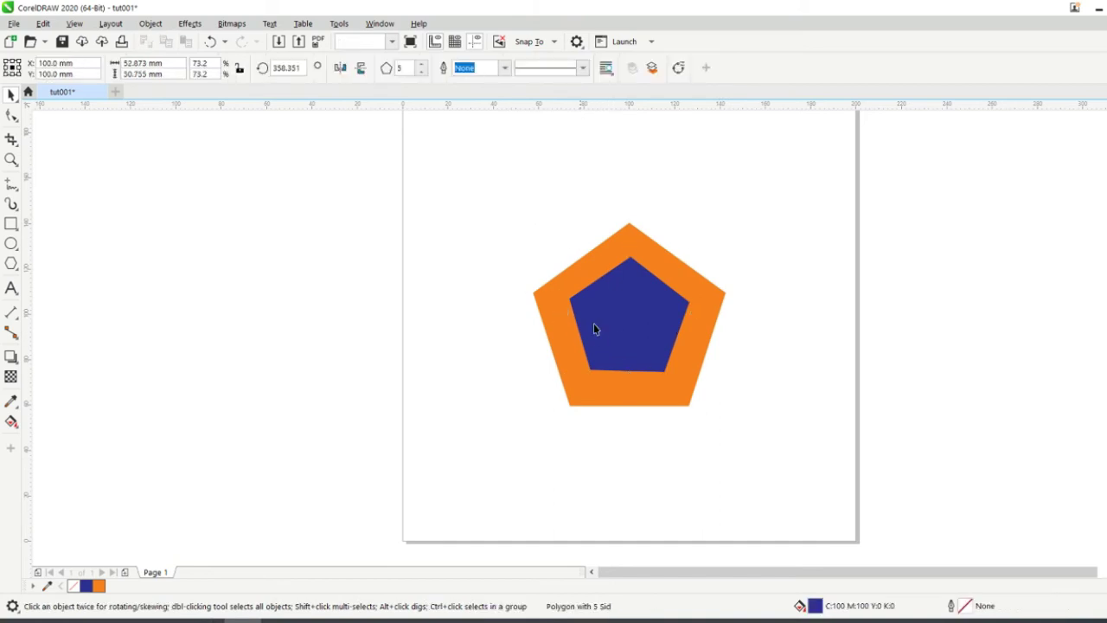
{"action": "key", "text": "Escape"}
{"action": "left_click", "coordinate": [617, 332]}
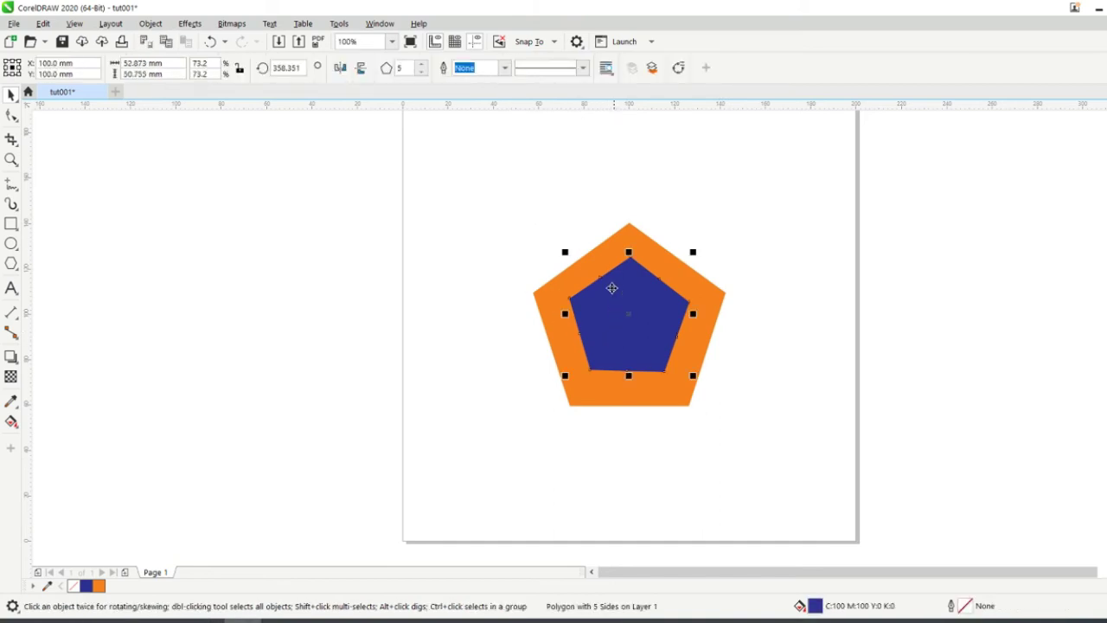
{"action": "left_click", "coordinate": [622, 236]}
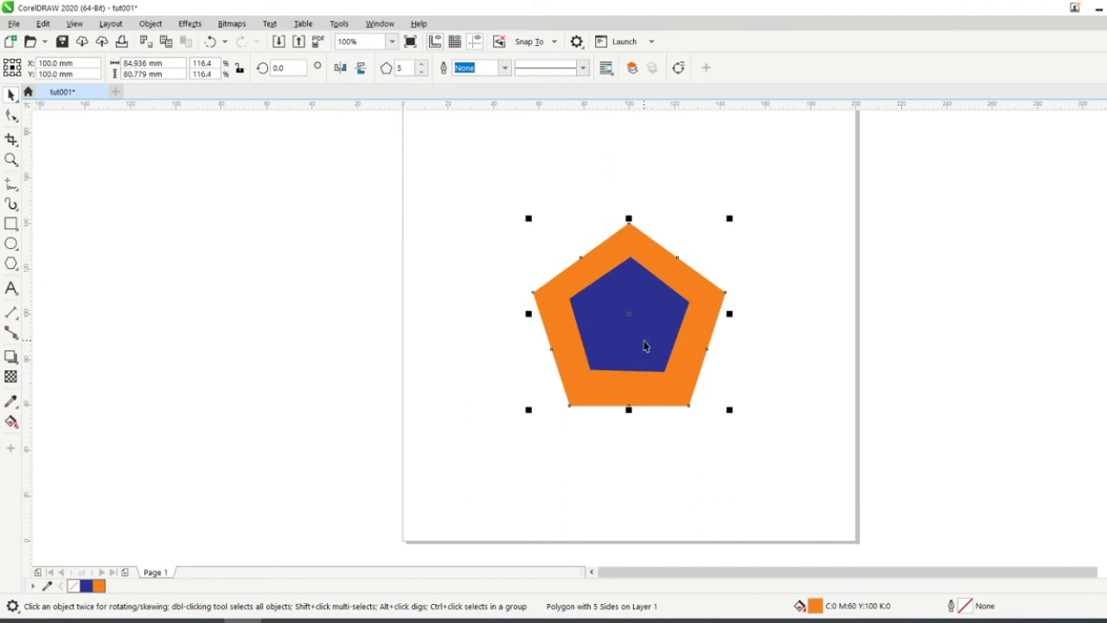
{"action": "left_click_drag", "start_coordinate": [654, 342], "coordinate": [644, 344]}
{"action": "left_click", "coordinate": [484, 338]}
Align the bottom edges of the blue and orange pentagons and deselect them
{"action": "left_click_drag", "start_coordinate": [499, 221], "coordinate": [761, 452]}
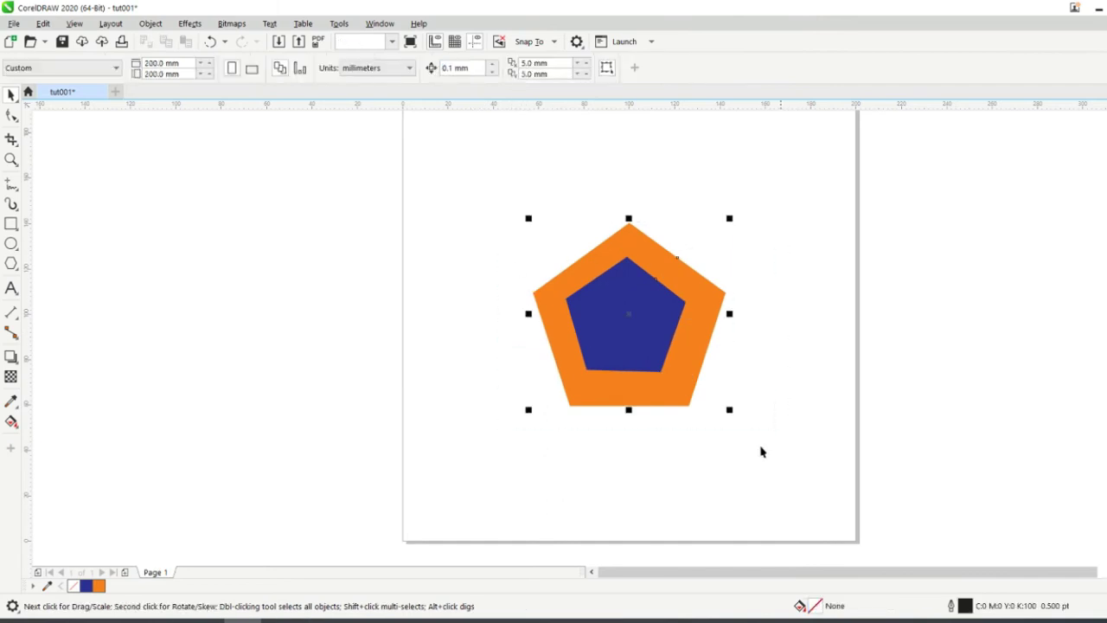
{"action": "left_click", "coordinate": [151, 24]}
{"action": "mouse_move", "coordinate": [286, 213]}
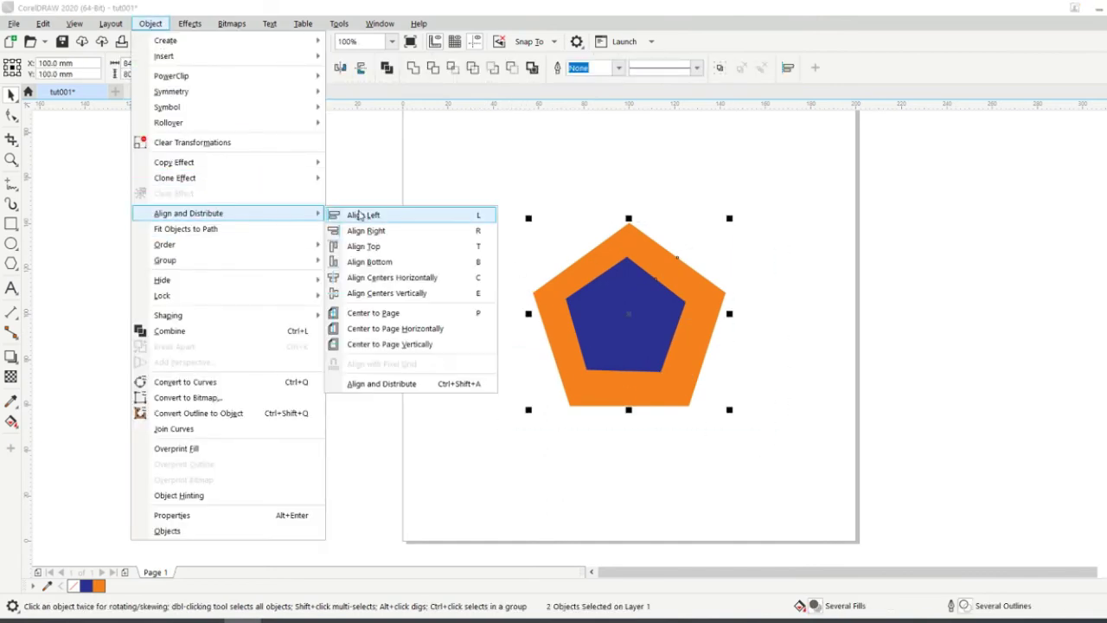
{"action": "left_click", "coordinate": [398, 261]}
{"action": "left_click", "coordinate": [424, 306]}
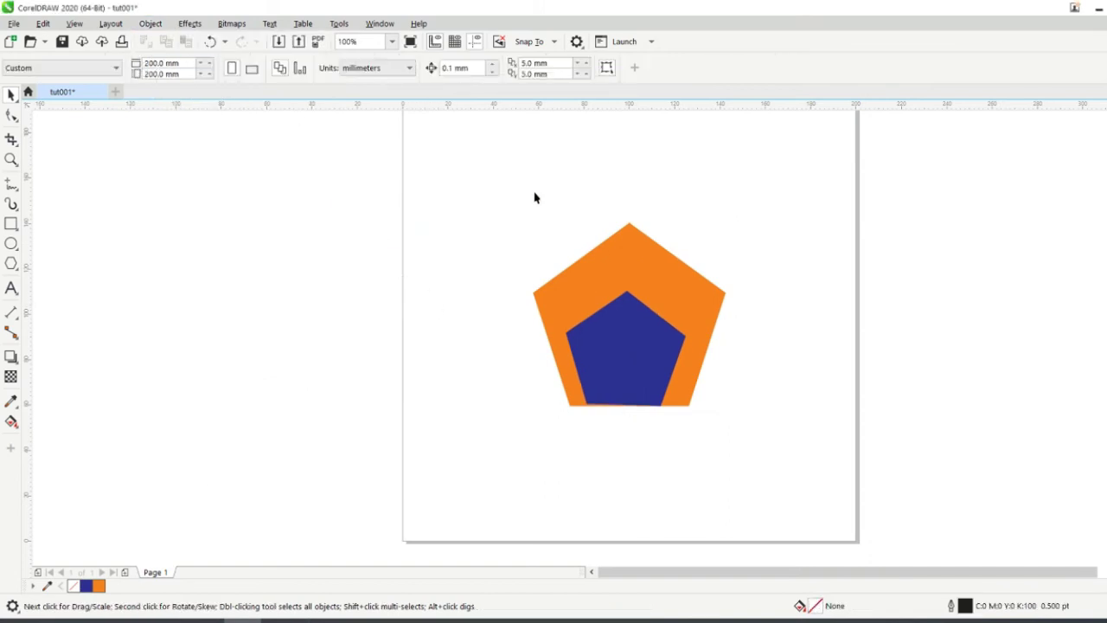
Select both pentagons and align their centers horizontally
{"action": "left_click_drag", "start_coordinate": [534, 193], "coordinate": [748, 506]}
{"action": "left_click", "coordinate": [789, 383]}
{"action": "left_click_drag", "start_coordinate": [467, 211], "coordinate": [807, 429]}
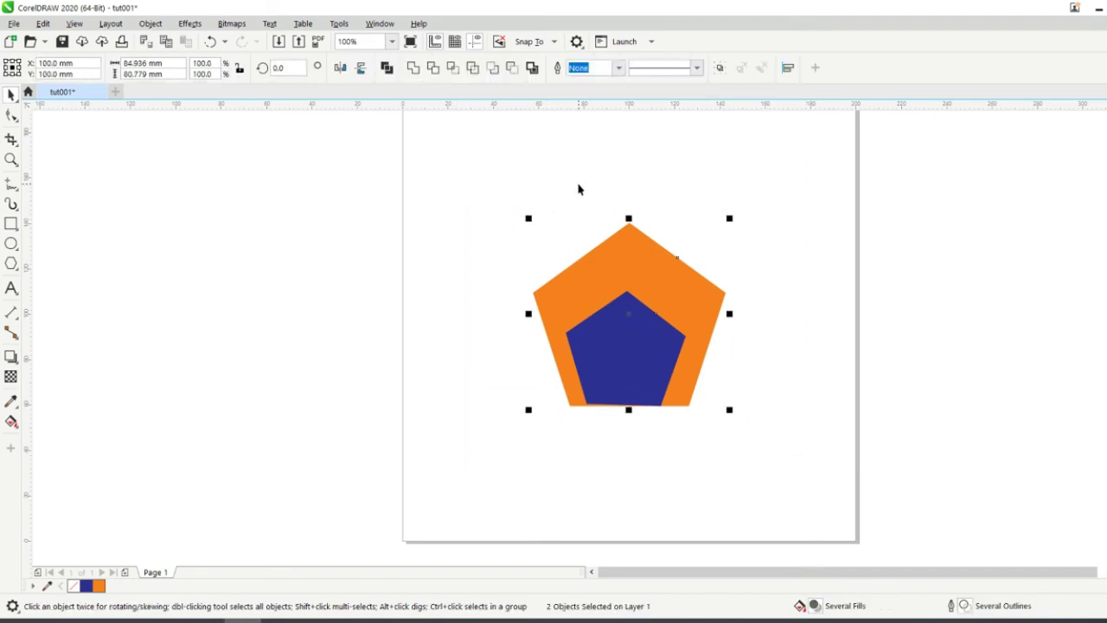
{"action": "key", "text": "c"}
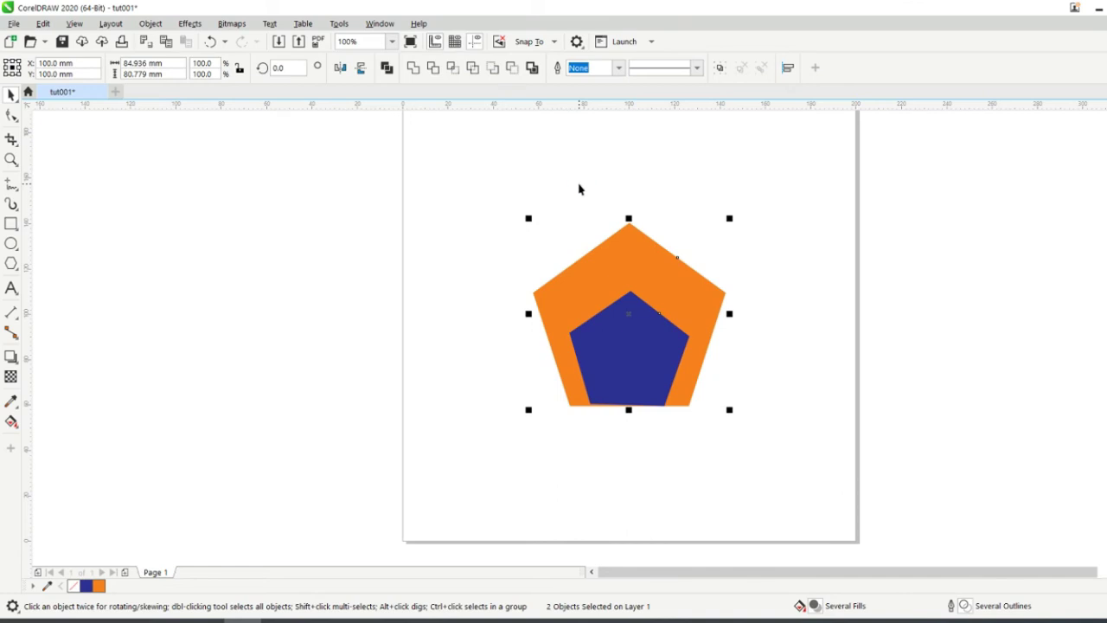
Align both pentagons by their top edges, trying left-edge alignment before aligning their right edges
{"action": "key", "text": "t"}
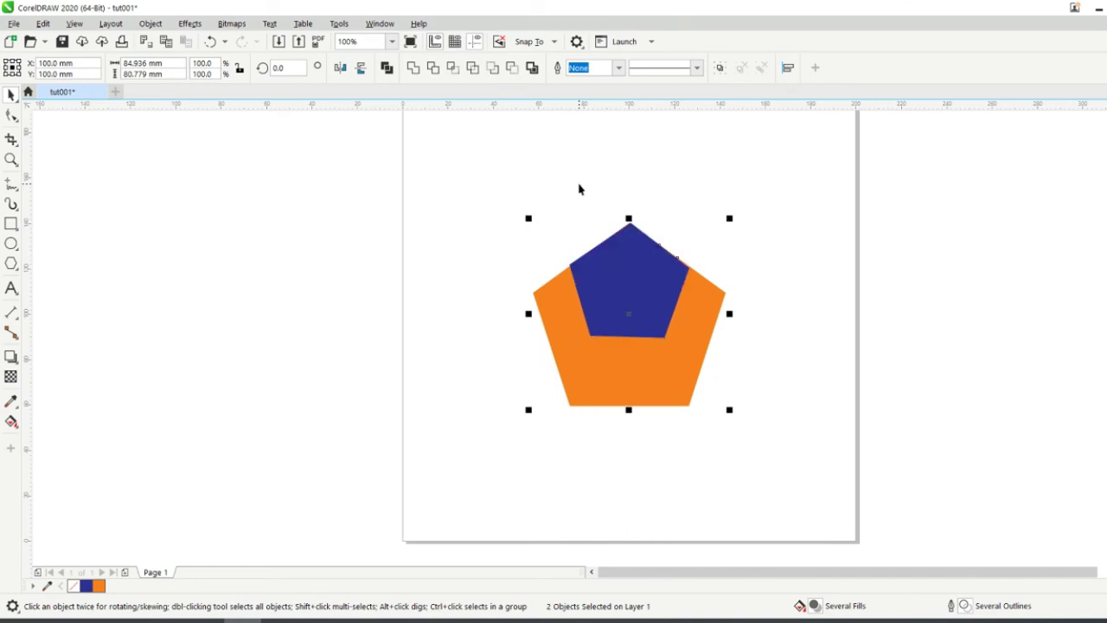
{"action": "key", "text": "l"}
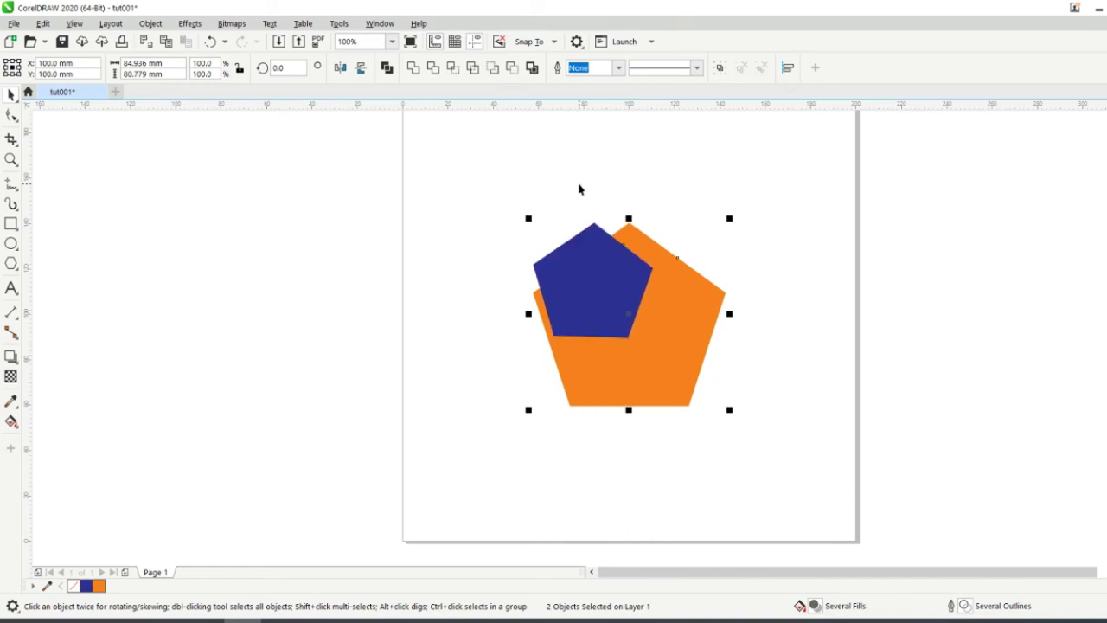
{"action": "key", "text": "r"}
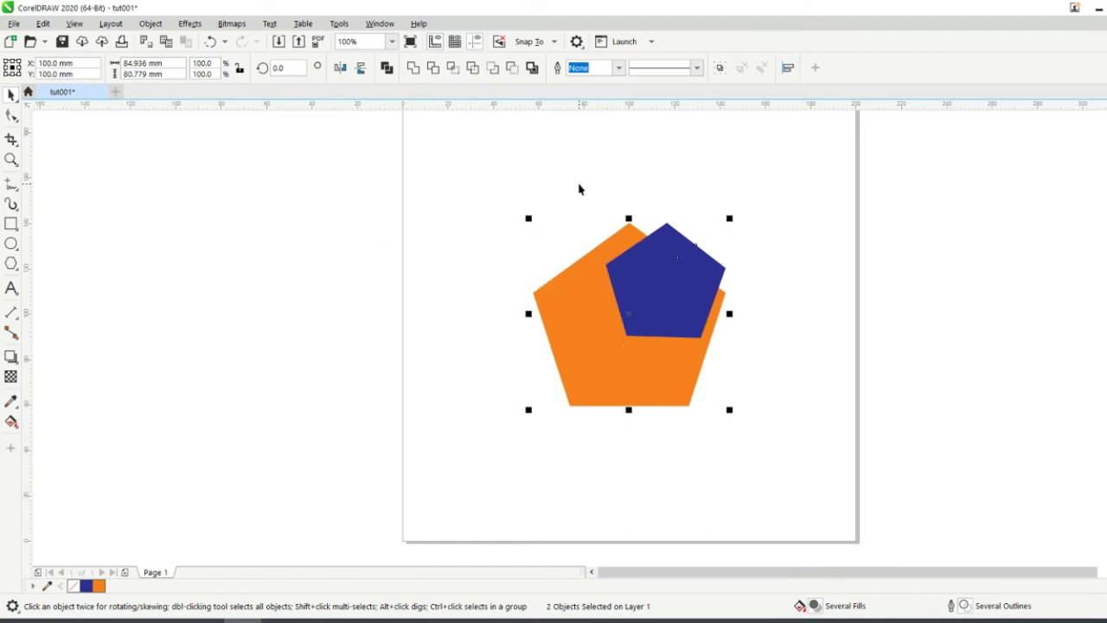
Align both pentagons on their horizontal centers and bottom edges, and deselect them
{"action": "key", "text": "c"}
{"action": "key", "text": "b"}
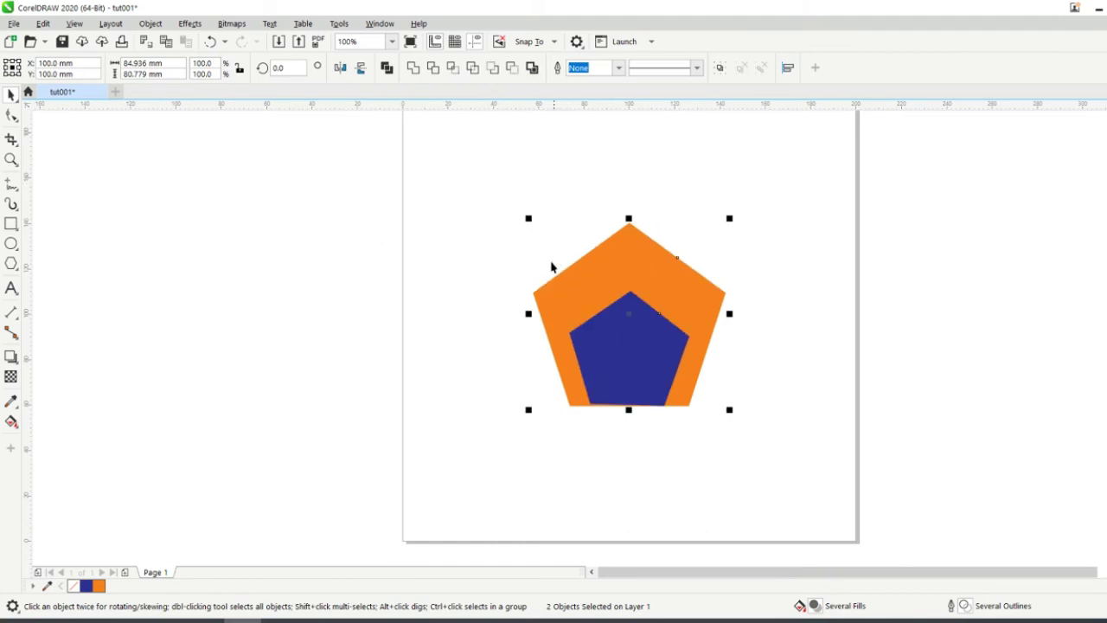
{"action": "left_click", "coordinate": [456, 320]}
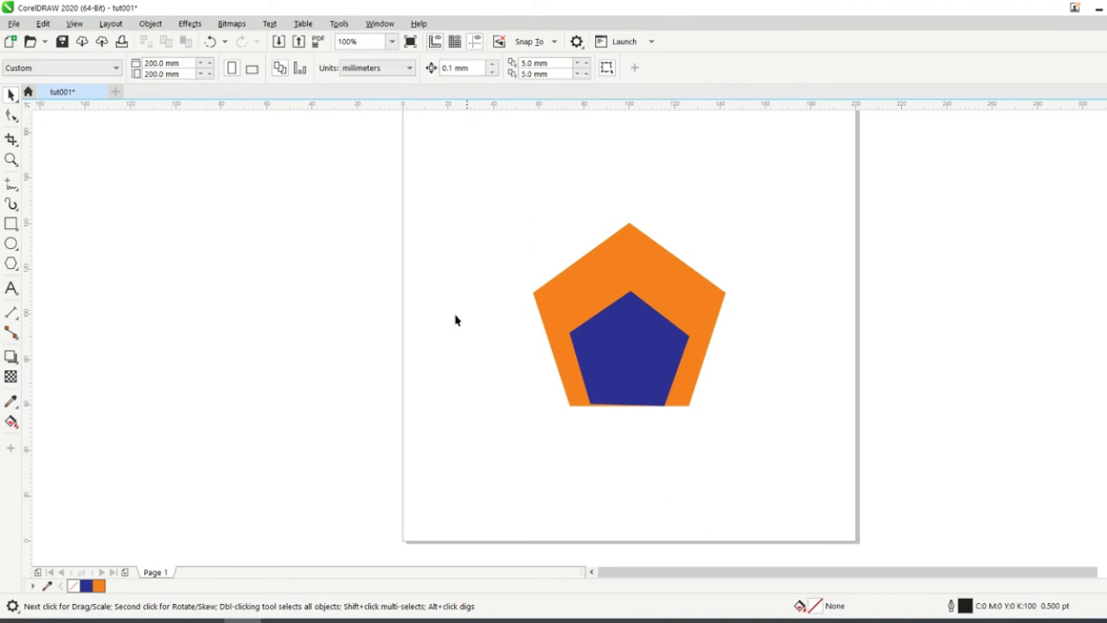
Shrink the blue pentagon to about 27 × 26 mm, keeping its bottom-left corner in place
{"action": "left_click", "coordinate": [644, 367]}
{"action": "left_click_drag", "start_coordinate": [693, 284], "coordinate": [634, 335]}
{"action": "left_click", "coordinate": [497, 390]}
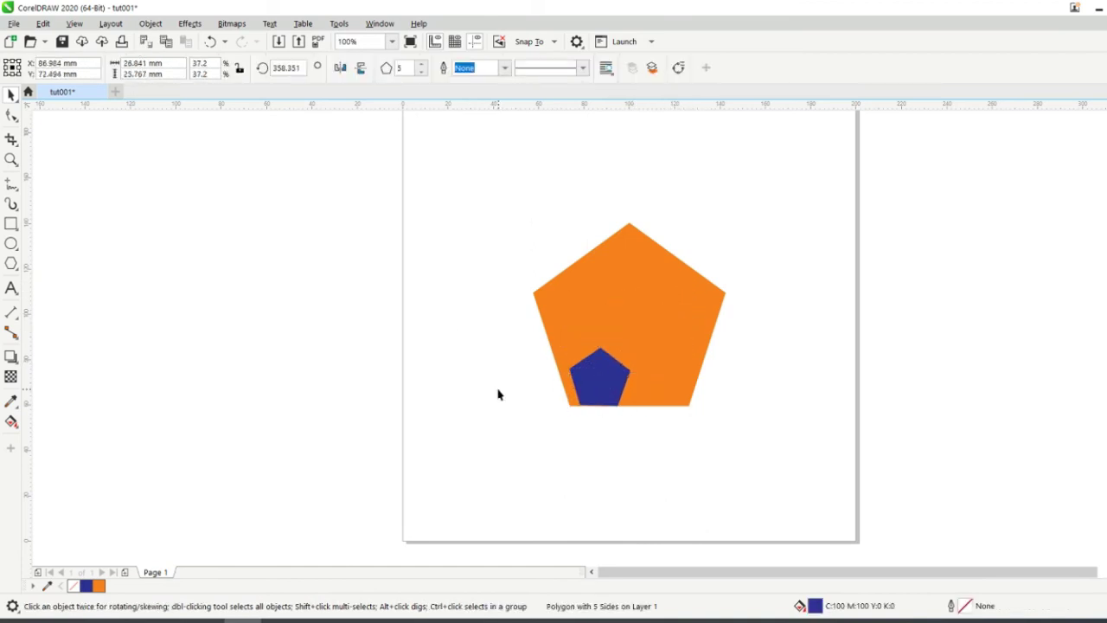
Center the reduced blue pentagon horizontally on the orange pentagon and deselect both
{"action": "left_click_drag", "start_coordinate": [490, 209], "coordinate": [781, 468]}
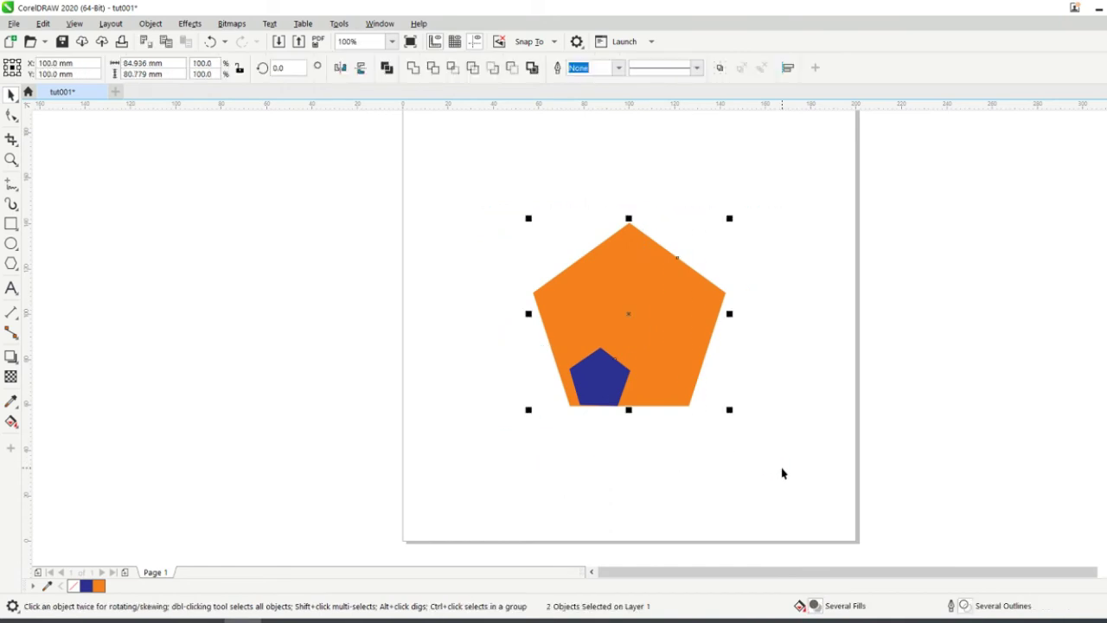
{"action": "key", "text": "c"}
{"action": "left_click", "coordinate": [671, 464]}
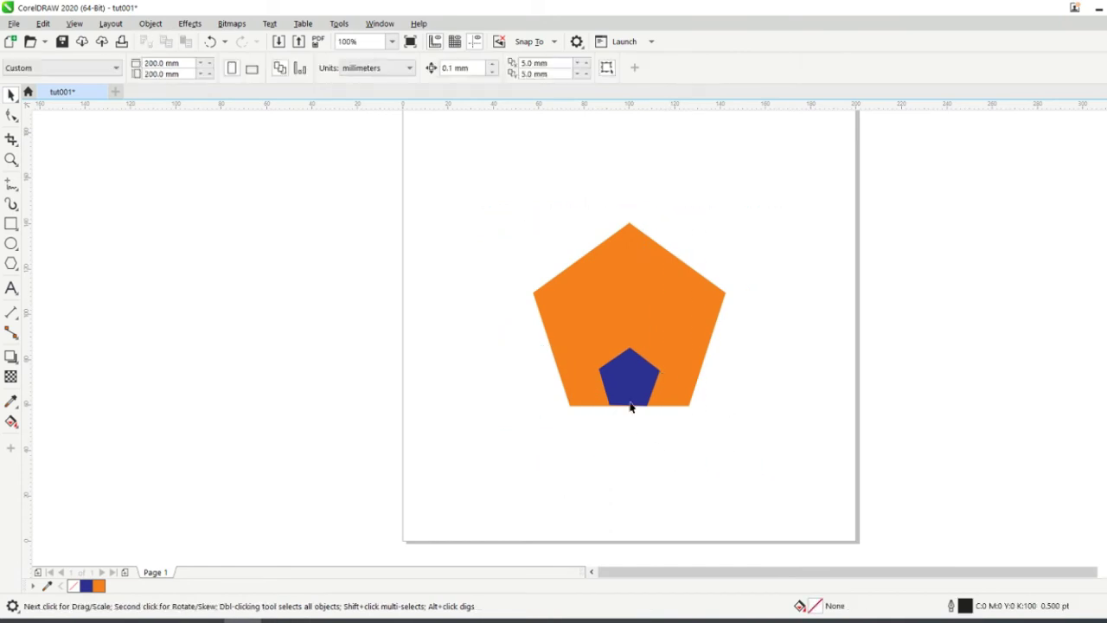
Enlarge the blue pentagon to about 36 × 35 mm from its bottom-left corner
{"action": "left_click", "coordinate": [629, 389]}
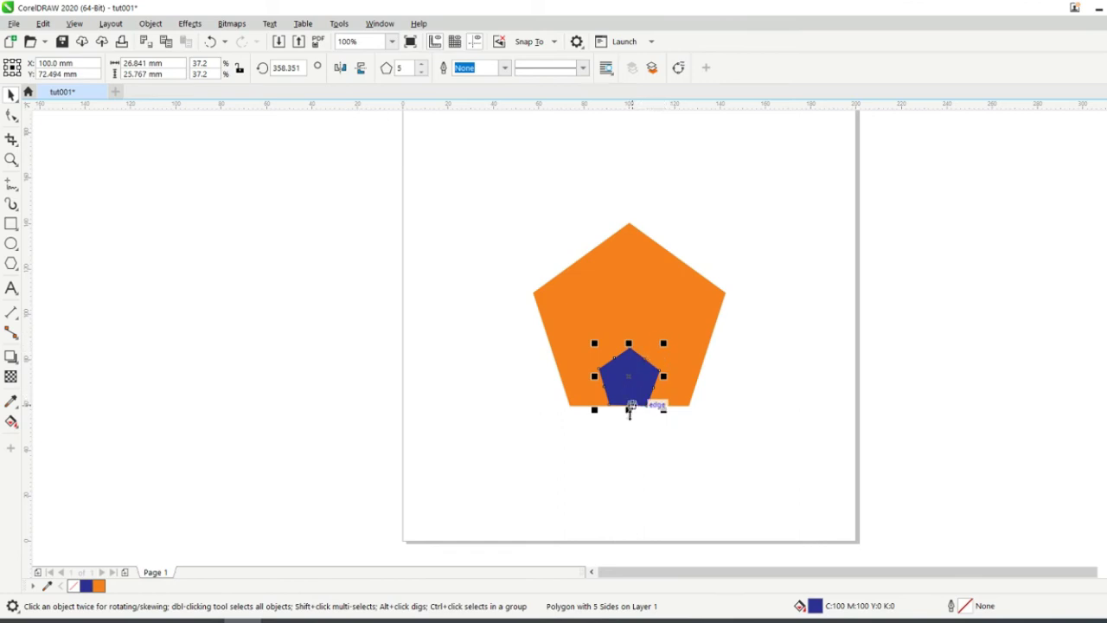
{"action": "left_click_drag", "start_coordinate": [498, 213], "coordinate": [729, 461]}
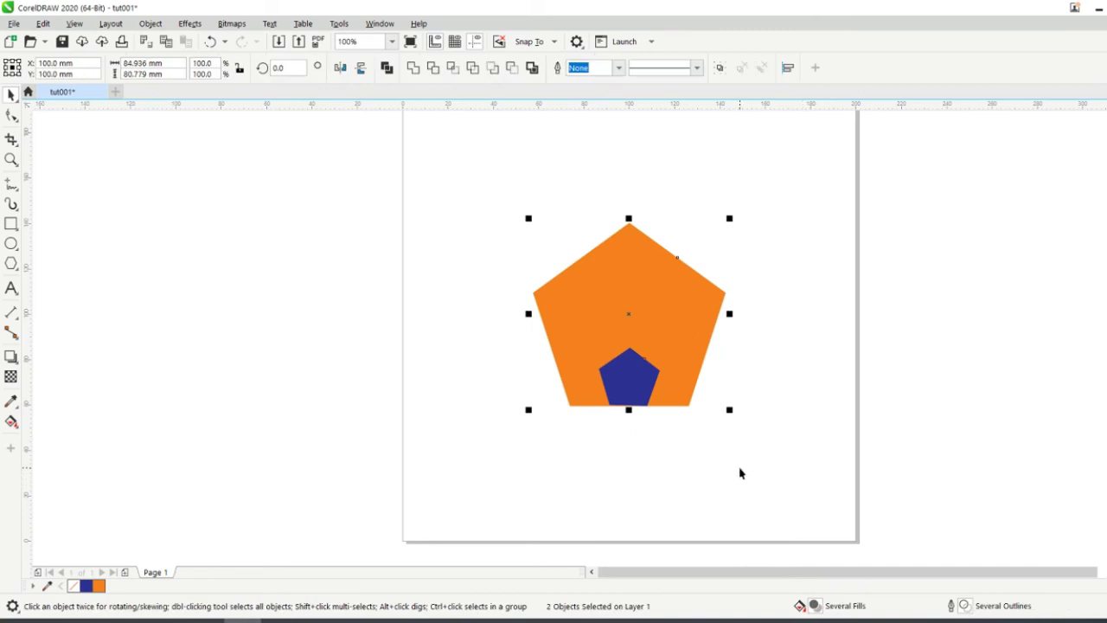
{"action": "left_click", "coordinate": [628, 390]}
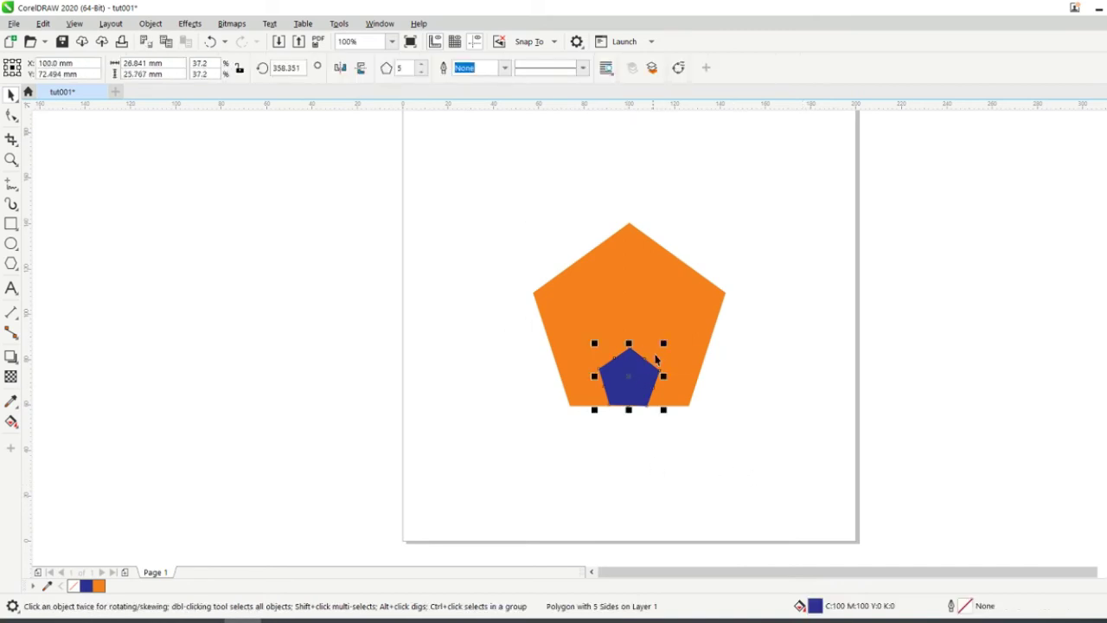
{"action": "left_click_drag", "start_coordinate": [663, 342], "coordinate": [685, 320]}
Align the enlarged blue pentagon and the orange pentagon on their horizontal centers, and clear the selection
{"action": "left_click_drag", "start_coordinate": [472, 209], "coordinate": [793, 467]}
{"action": "key", "text": "c"}
{"action": "left_click", "coordinate": [754, 469]}
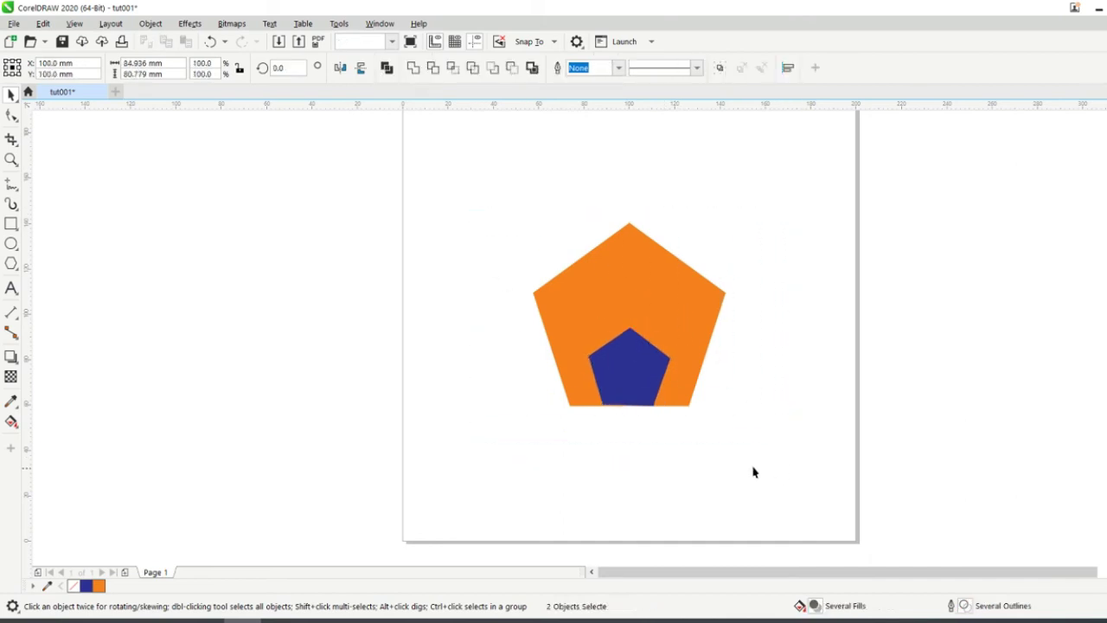
Select the orange and blue pentagons together
{"action": "left_click", "coordinate": [618, 372]}
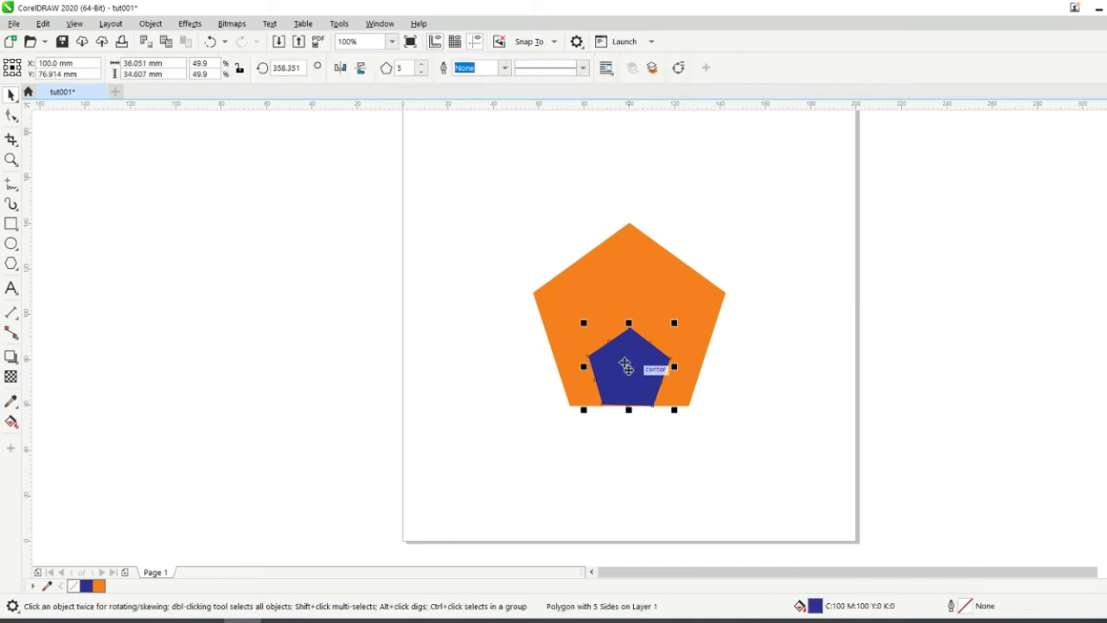
{"action": "left_click", "coordinate": [624, 286], "text": "shift"}
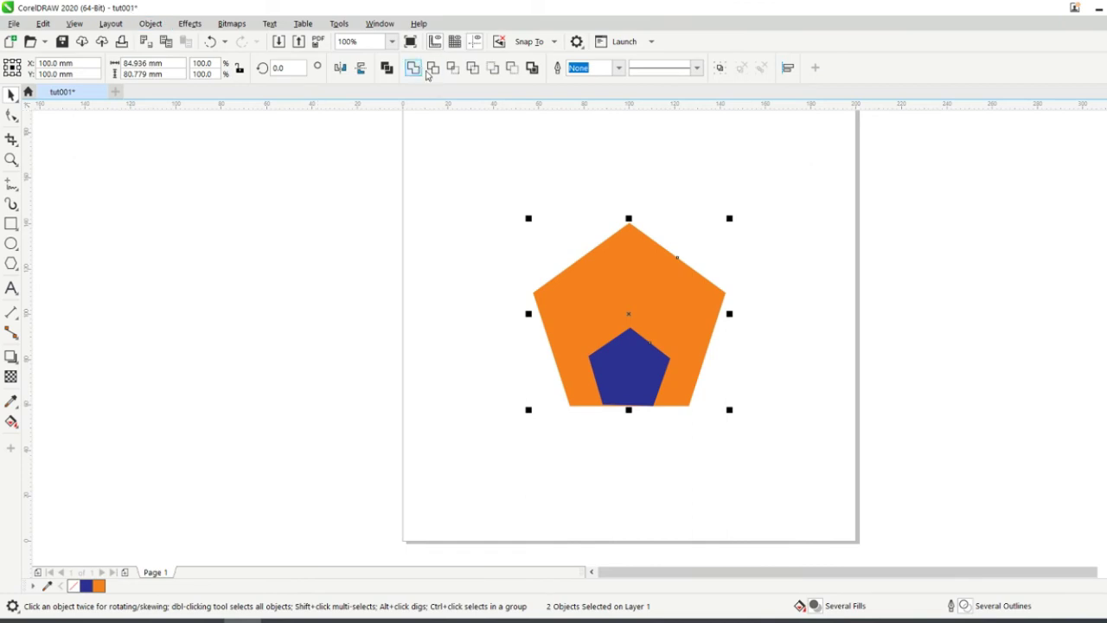
{"action": "left_click_drag", "start_coordinate": [475, 193], "coordinate": [772, 484]}
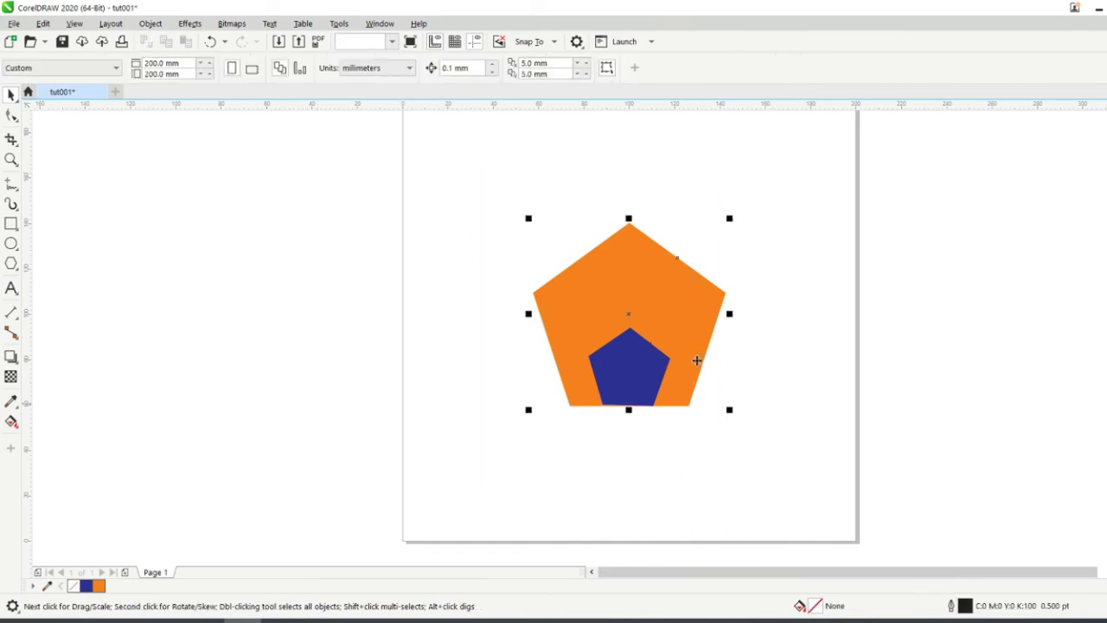
{"action": "right_click", "coordinate": [630, 292]}
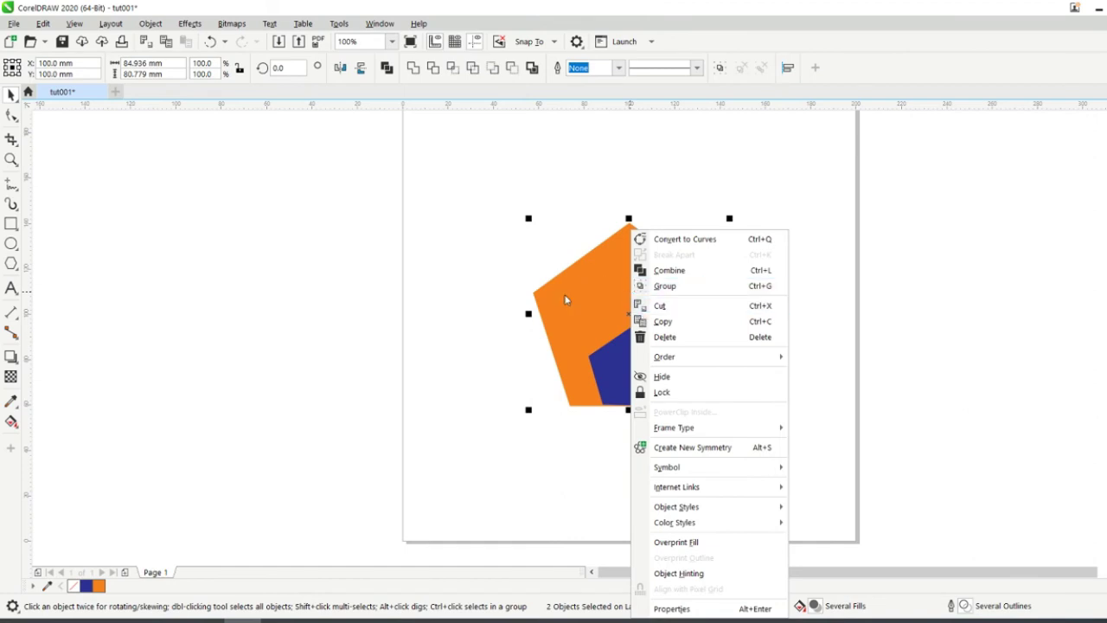
{"action": "left_click", "coordinate": [553, 266]}
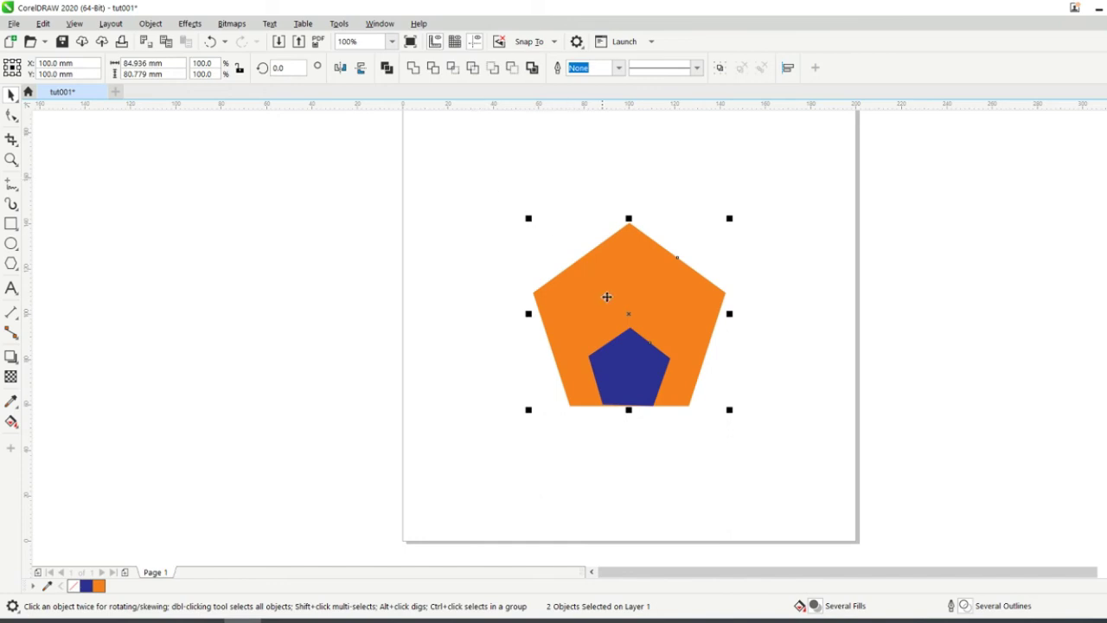
Move both pentagons to the left side of the page border and undo the move
{"action": "left_click_drag", "start_coordinate": [659, 303], "coordinate": [372, 270]}
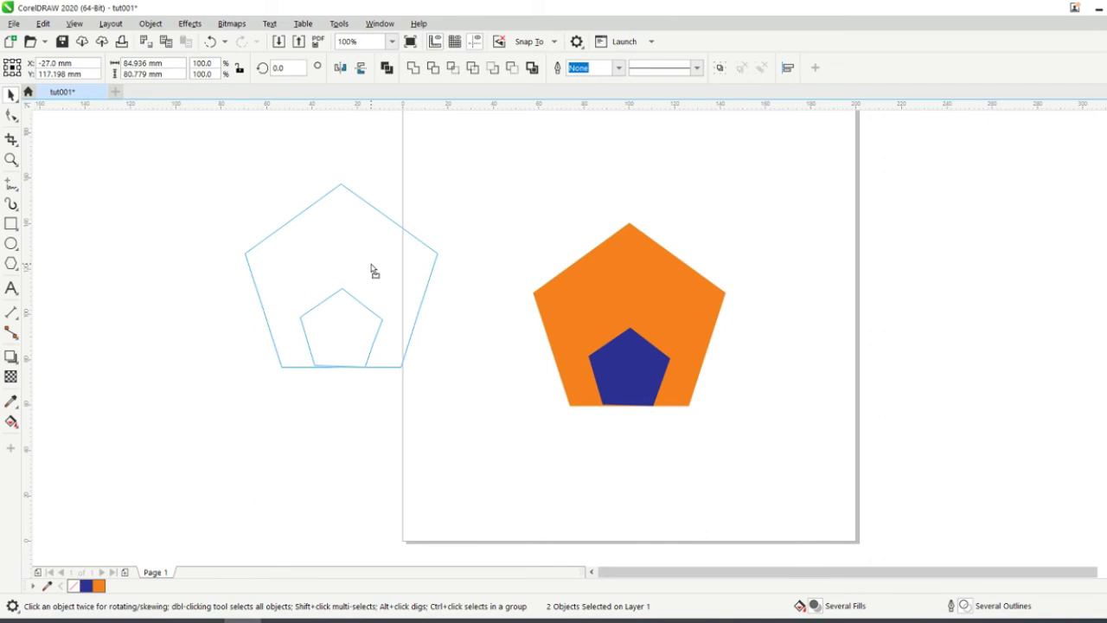
{"action": "left_click_drag", "start_coordinate": [372, 271], "coordinate": [371, 263]}
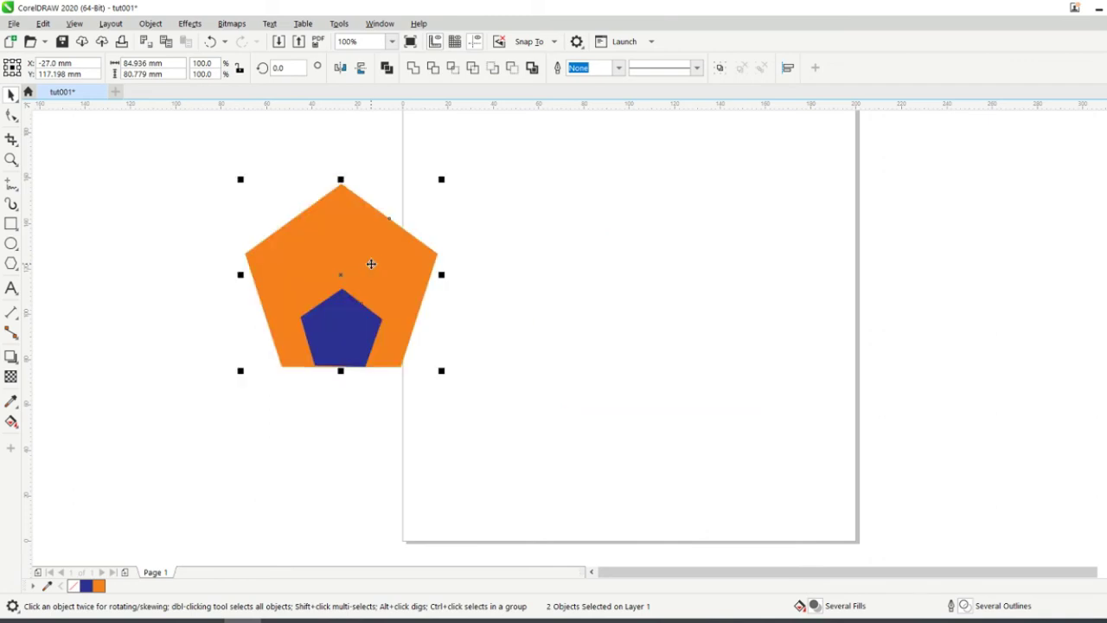
{"action": "key", "text": "ctrl+z"}
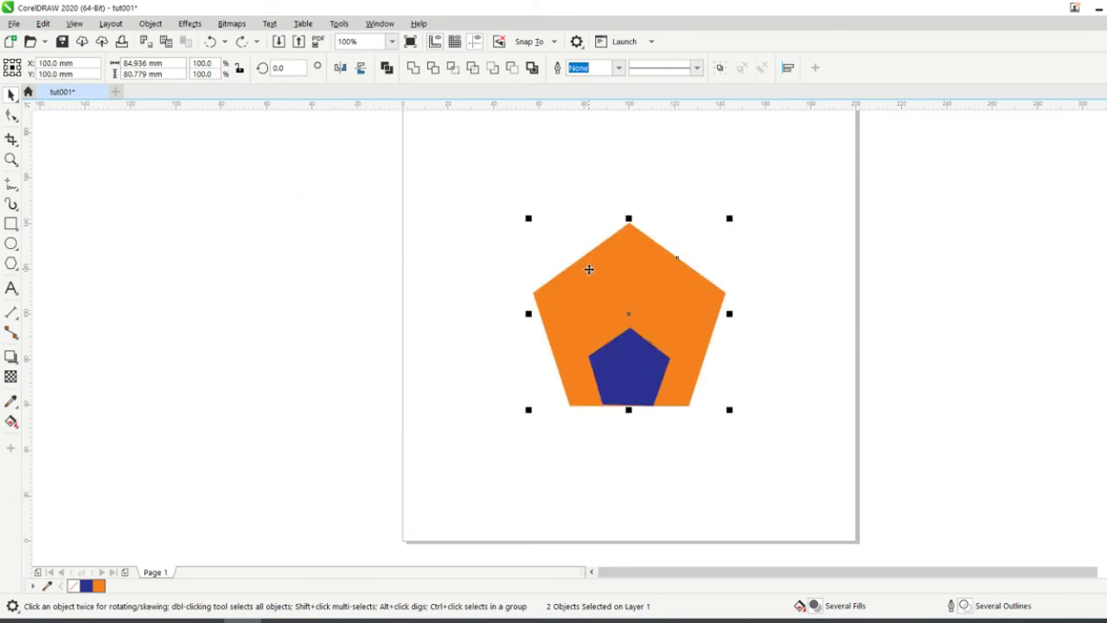
Place a copy of the pentagon pair left of the page, centered at about X -45, Y 120 mm
{"action": "left_click_drag", "start_coordinate": [484, 189], "coordinate": [788, 450]}
{"action": "left_click_drag", "start_coordinate": [686, 348], "coordinate": [359, 307]}
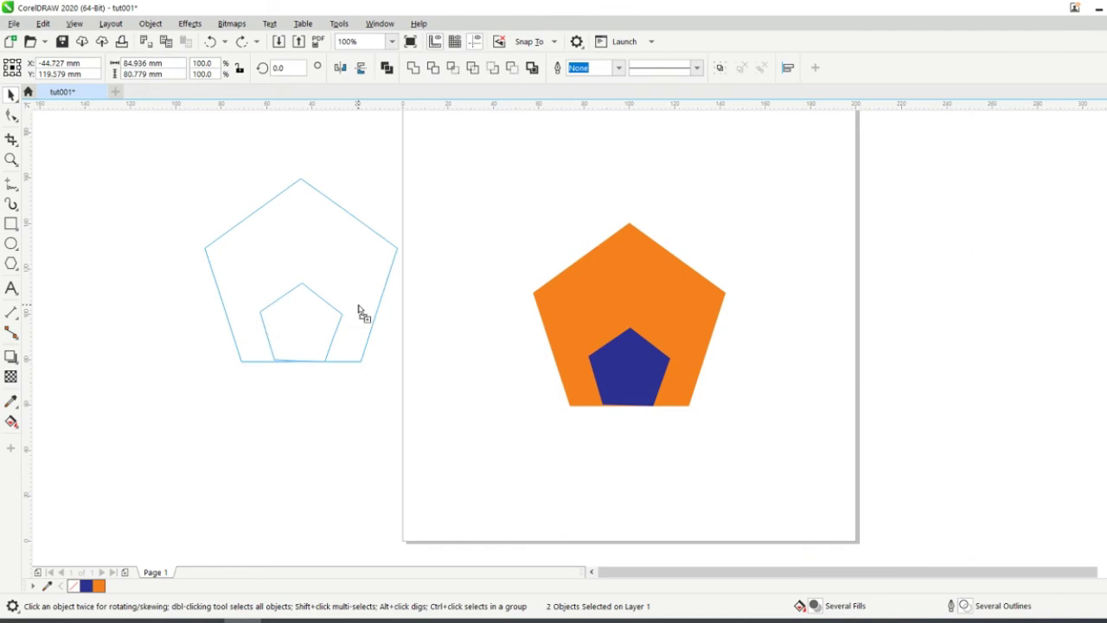
{"action": "left_click_drag", "start_coordinate": [359, 308], "coordinate": [358, 305]}
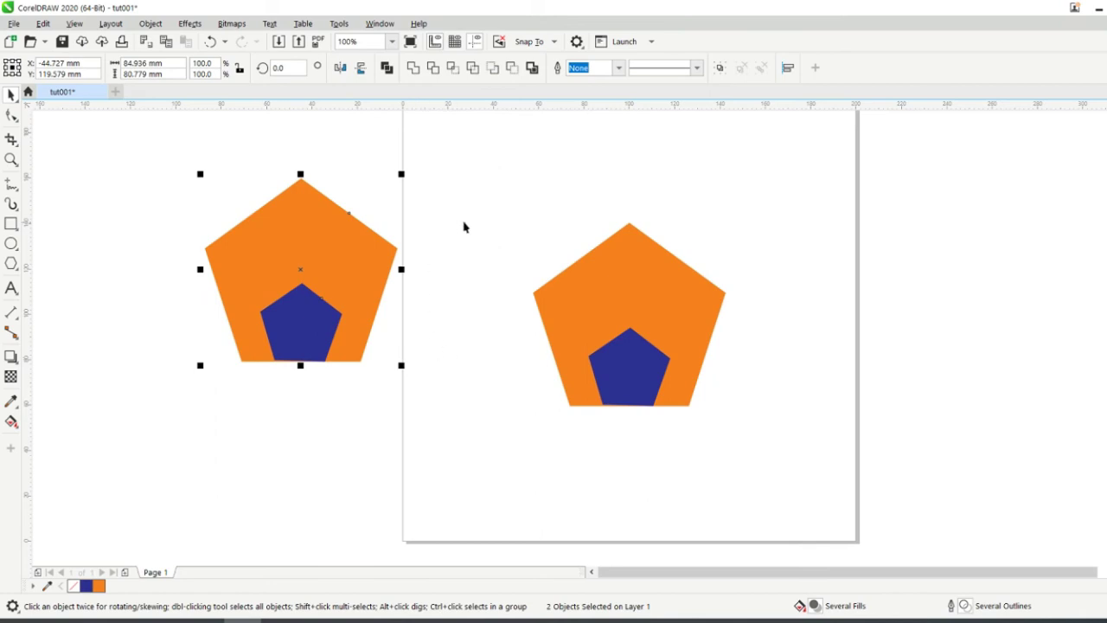
Copy the left pentagon pair to the page's upper-right edge, centered at about X 218, Y 141 mm, and deselect it
{"action": "left_click", "coordinate": [210, 179]}
{"action": "left_click_drag", "start_coordinate": [211, 161], "coordinate": [425, 400]}
{"action": "left_click_drag", "start_coordinate": [170, 187], "coordinate": [432, 423]}
{"action": "left_click_drag", "start_coordinate": [153, 140], "coordinate": [466, 437]}
{"action": "right_click", "coordinate": [345, 301]}
{"action": "left_click", "coordinate": [378, 321]}
{"action": "left_click_drag", "start_coordinate": [328, 307], "coordinate": [925, 259]}
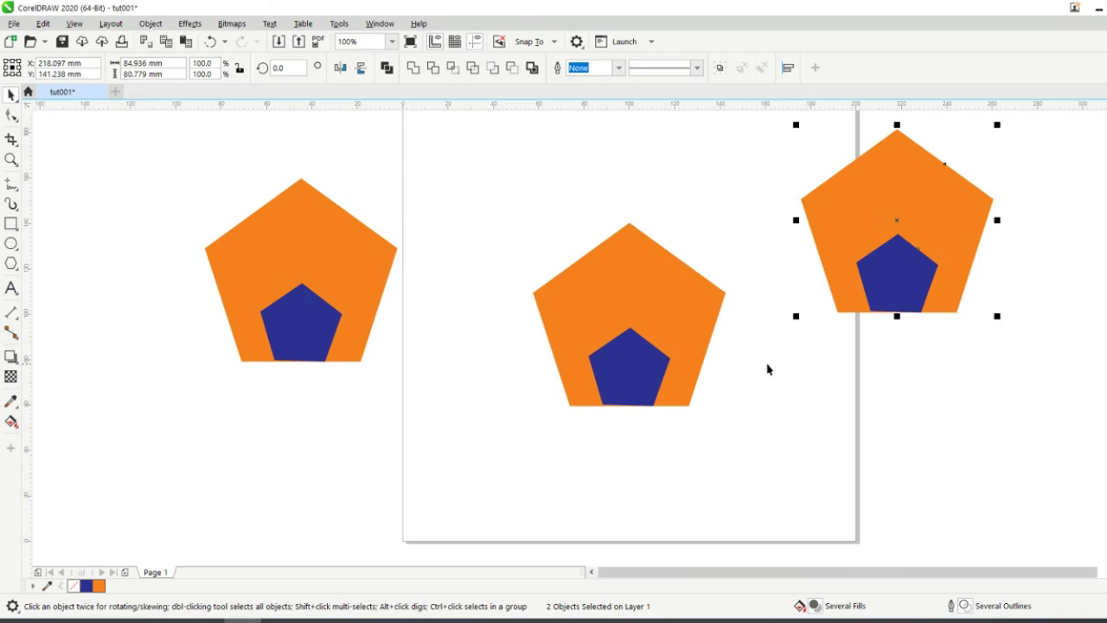
{"action": "left_click", "coordinate": [726, 448]}
Weld the left orange and blue pentagons into one shape and undo the weld
{"action": "left_click", "coordinate": [298, 309]}
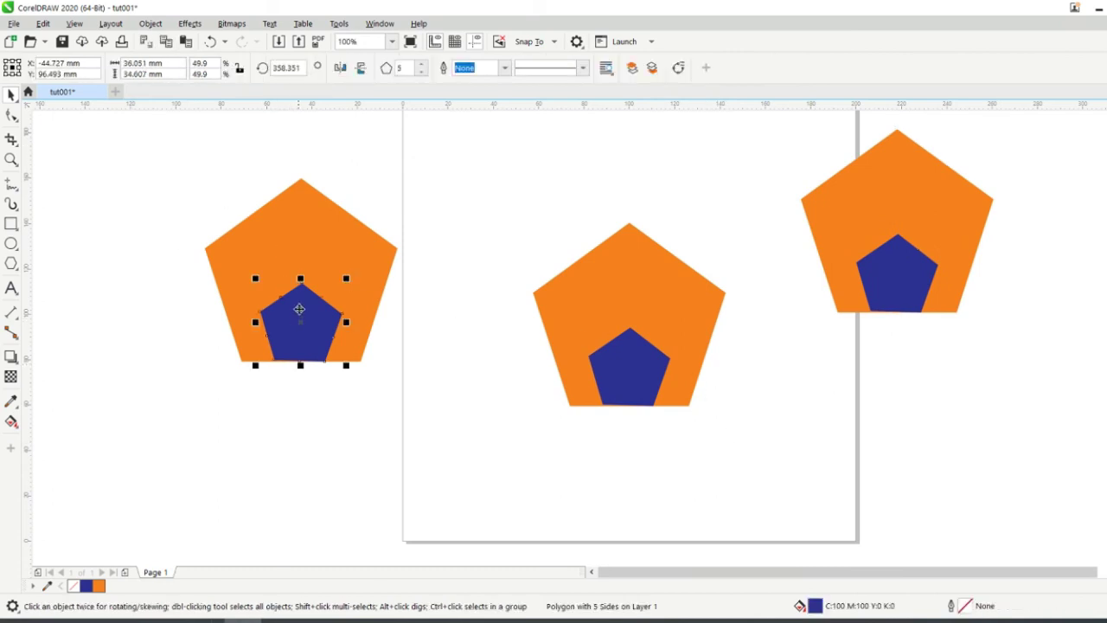
{"action": "left_click", "coordinate": [317, 251], "text": "shift"}
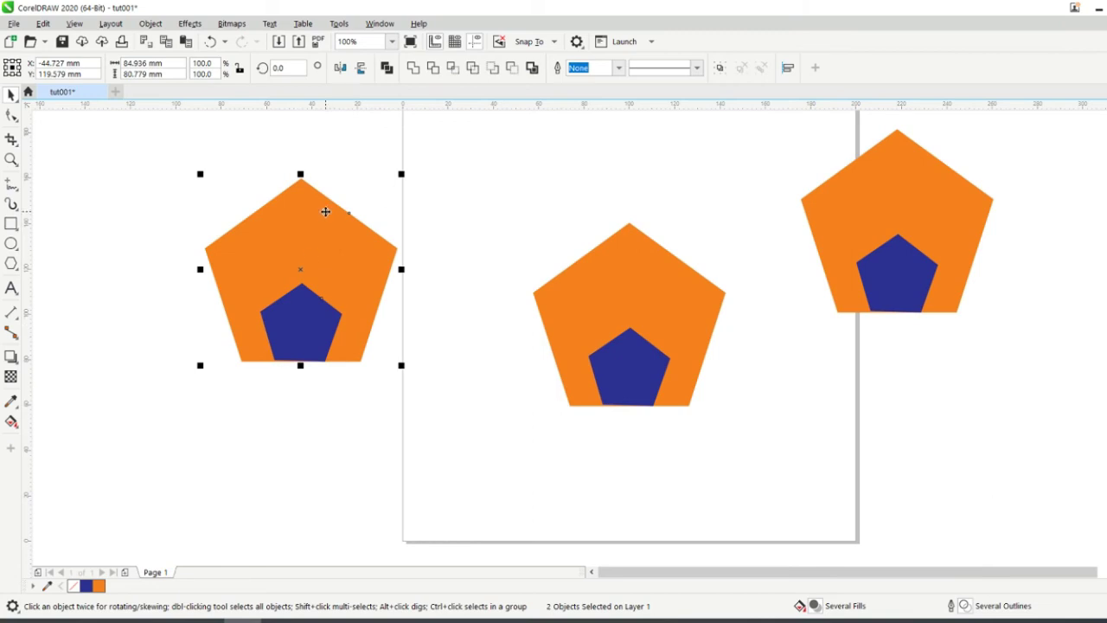
{"action": "left_click", "coordinate": [413, 68]}
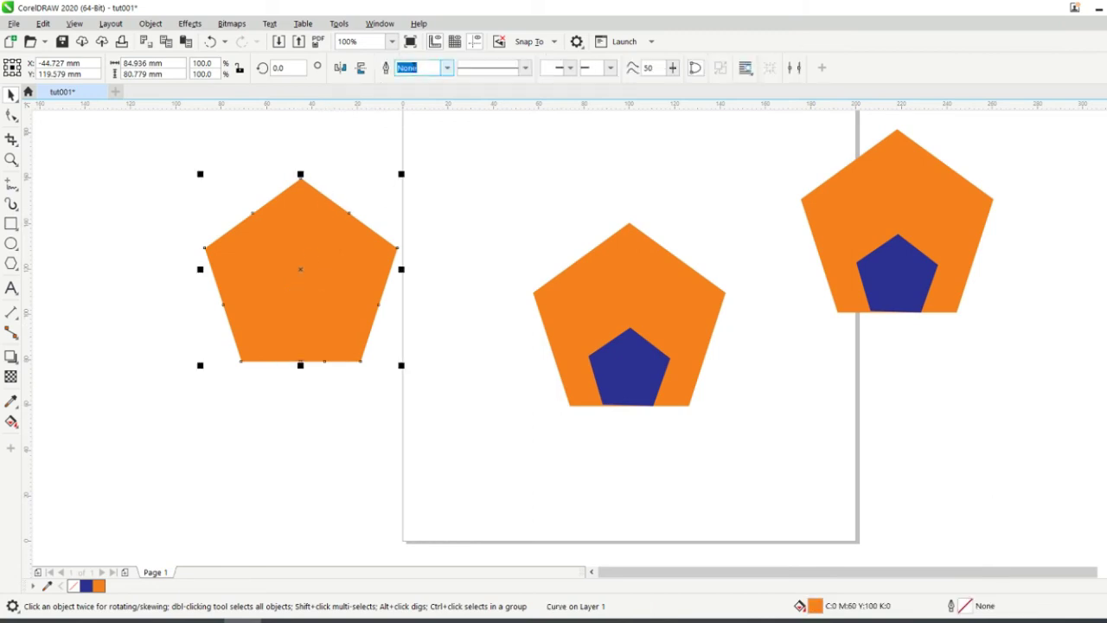
{"action": "left_click", "coordinate": [447, 233]}
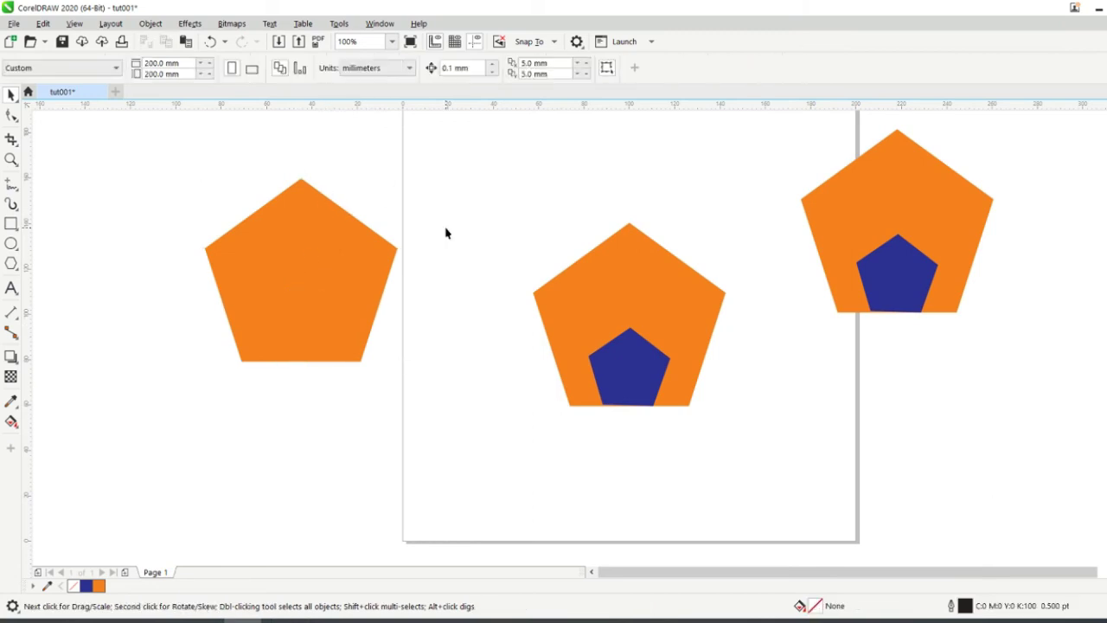
{"action": "left_click", "coordinate": [302, 312]}
{"action": "key", "text": "ctrl+z"}
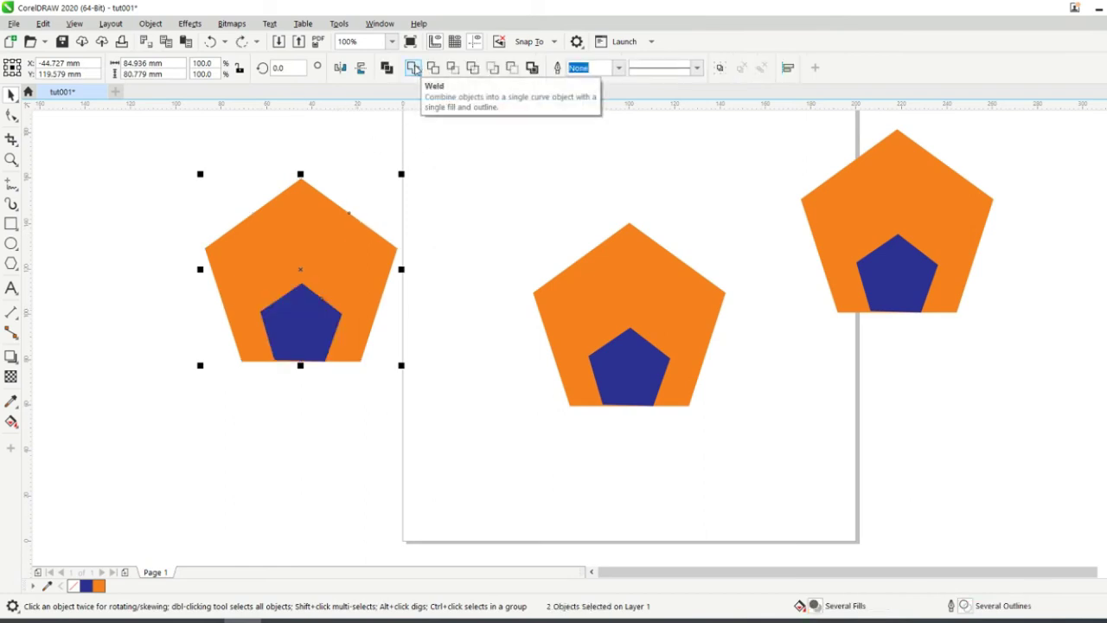
Marquee-select the left pentagon pair from different corners and clear the selection
{"action": "left_click_drag", "start_coordinate": [161, 165], "coordinate": [477, 413]}
{"action": "left_click", "coordinate": [487, 184]}
{"action": "mouse_move", "coordinate": [487, 181]}
{"action": "left_mouse_down"}
{"action": "mouse_move", "coordinate": [680, 423]}
{"action": "mouse_move", "coordinate": [235, 340]}
{"action": "mouse_move", "coordinate": [190, 402]}
{"action": "left_mouse_up"}
{"action": "left_click_drag", "start_coordinate": [381, 419], "coordinate": [161, 158]}
{"action": "left_click", "coordinate": [156, 160]}
Try trimming the left orange pentagon with the blue one, moving the blue pentagon down, and undo both changes
{"action": "left_click", "coordinate": [288, 309]}
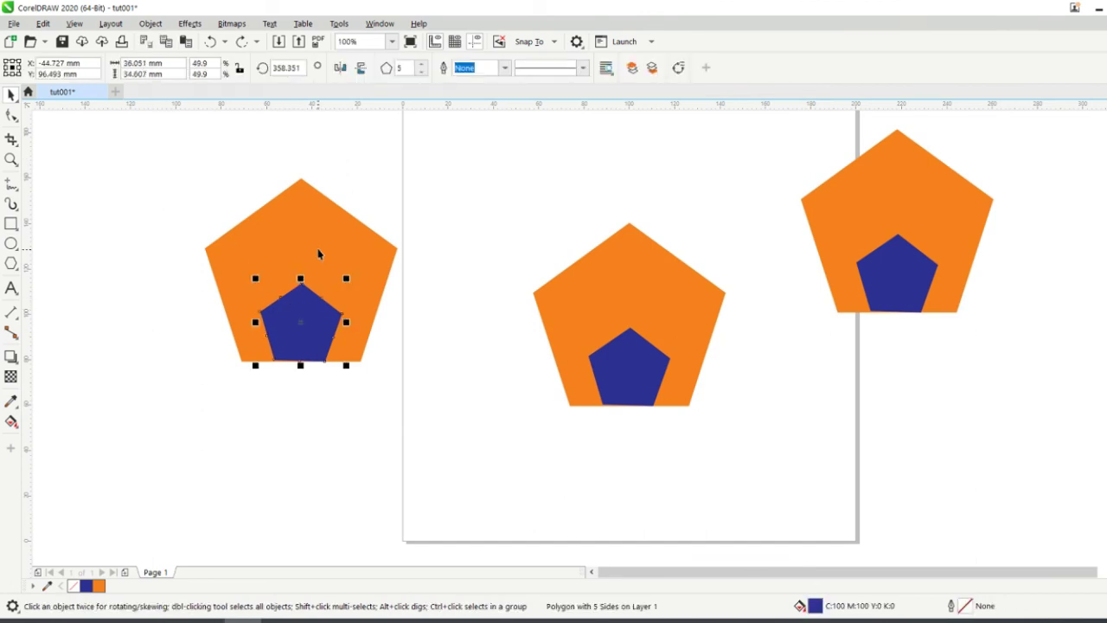
{"action": "left_click", "coordinate": [321, 253], "text": "shift"}
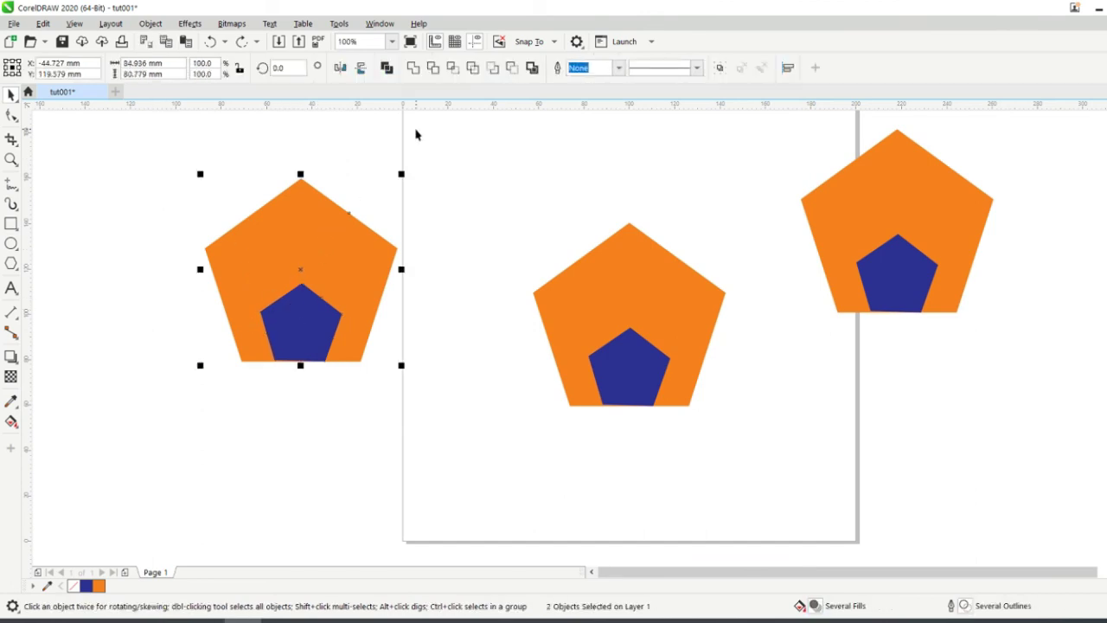
{"action": "left_click", "coordinate": [432, 67]}
{"action": "left_click_drag", "start_coordinate": [280, 321], "coordinate": [295, 436]}
{"action": "key", "text": "ctrl+z"}
{"action": "key", "text": "ctrl+z"}
{"action": "left_click", "coordinate": [348, 457]}
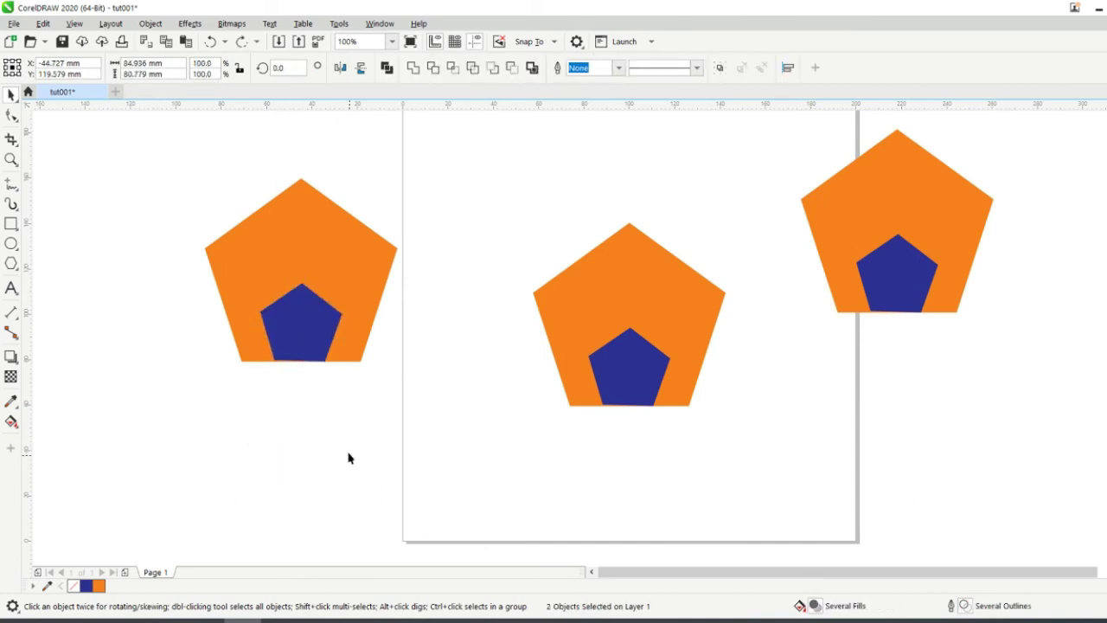
Set the left blue pentagon's rotation angle to 0 and deselect it
{"action": "left_click", "coordinate": [324, 275]}
{"action": "left_click", "coordinate": [311, 346]}
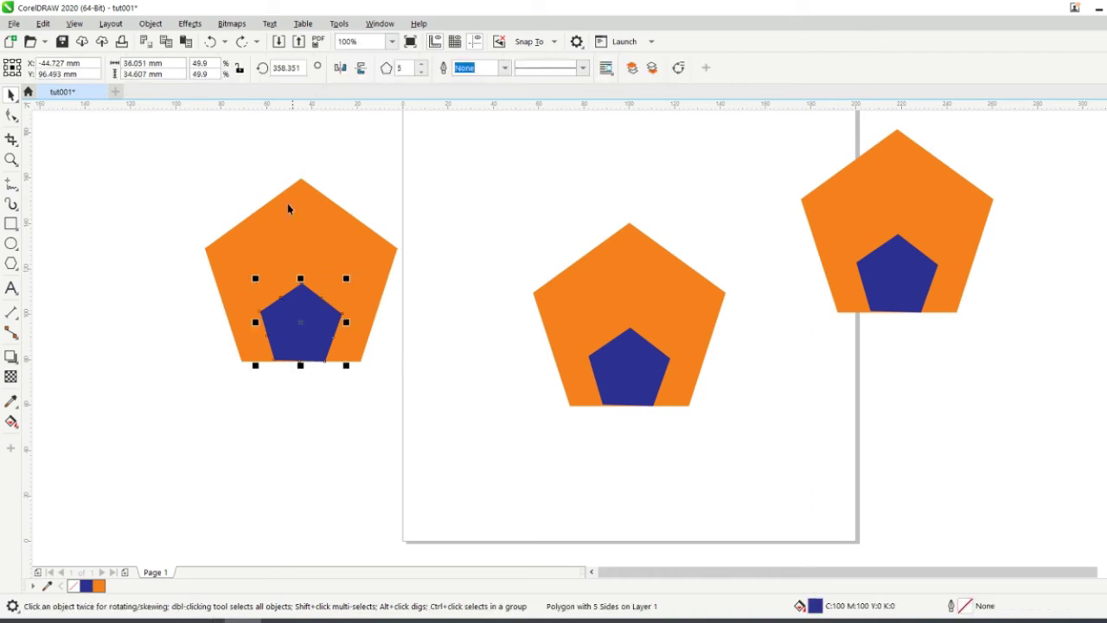
{"action": "double_click", "coordinate": [295, 68]}
{"action": "left_click", "coordinate": [296, 68]}
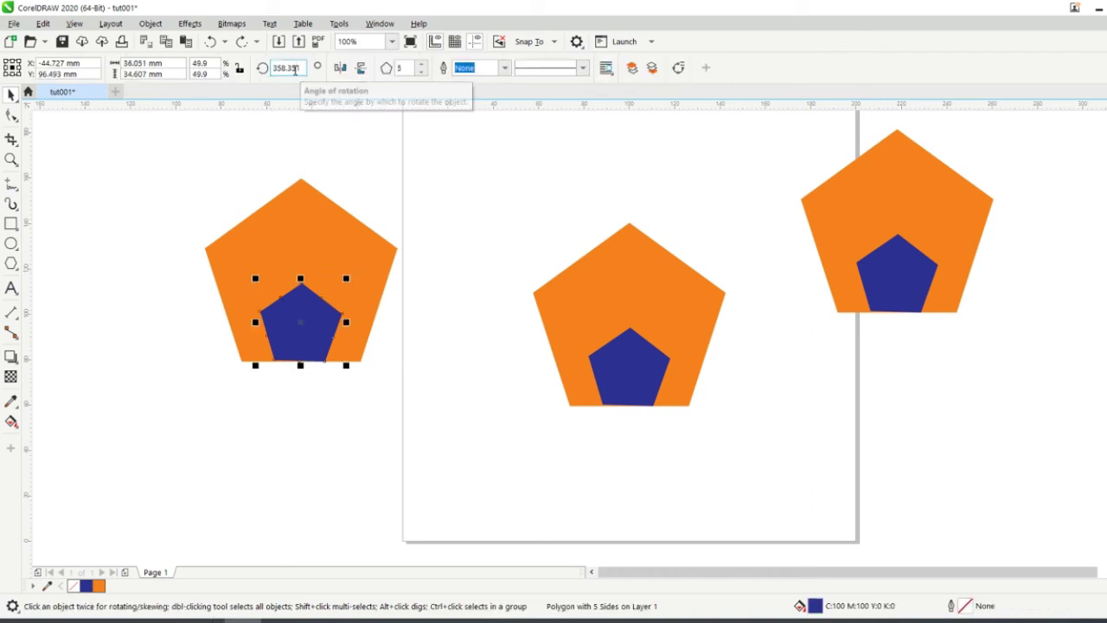
{"action": "left_click_drag", "start_coordinate": [298, 68], "coordinate": [260, 68]}
{"action": "type", "text": "0"}
{"action": "key", "text": "Return"}
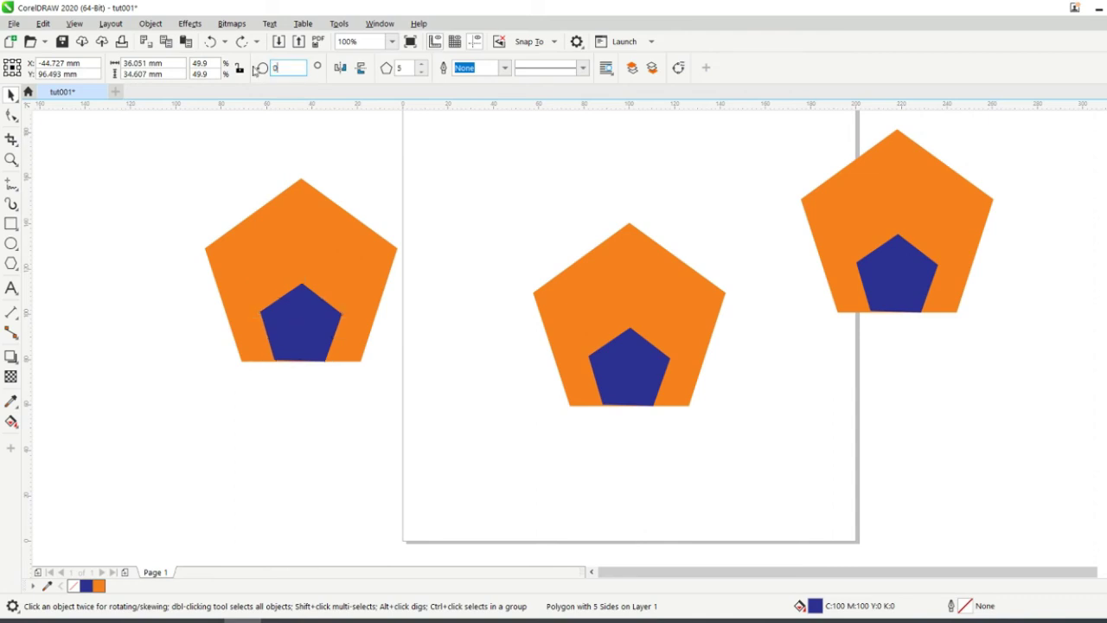
{"action": "left_click", "coordinate": [321, 415]}
Trim the left orange pentagon with the straightened blue pentagon and deselect the result
{"action": "left_click", "coordinate": [308, 346]}
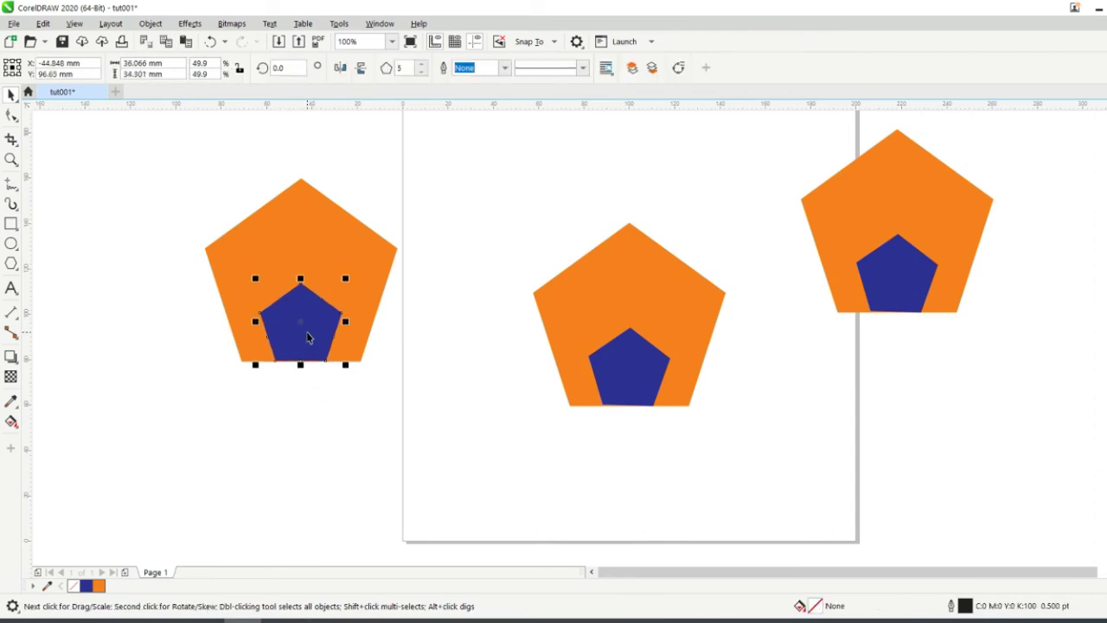
{"action": "left_click", "coordinate": [309, 260], "text": "shift"}
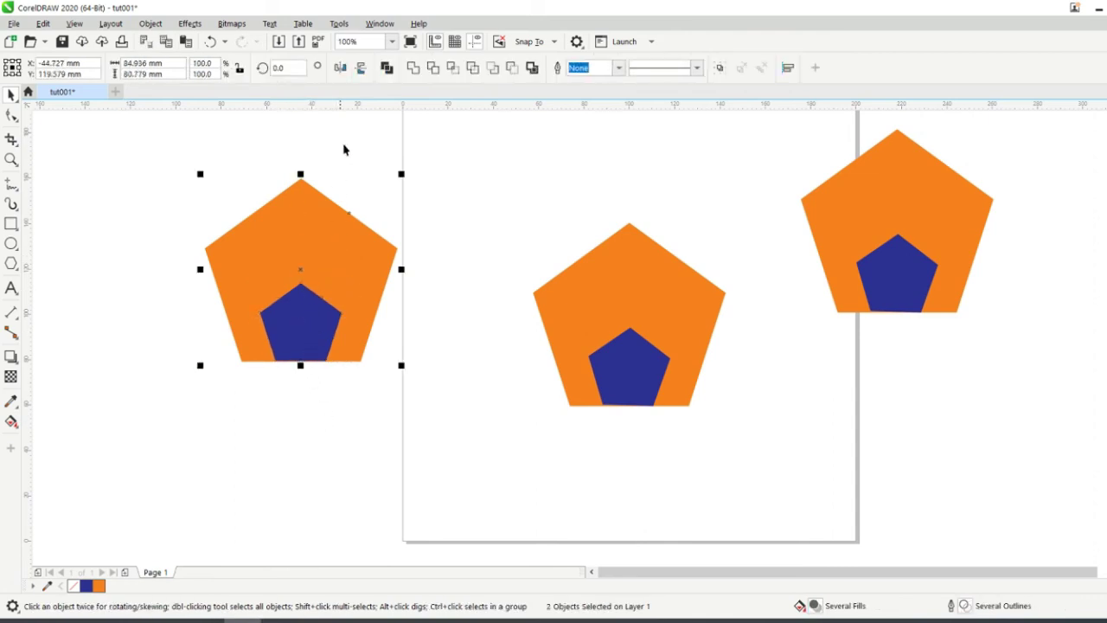
{"action": "left_click", "coordinate": [459, 158]}
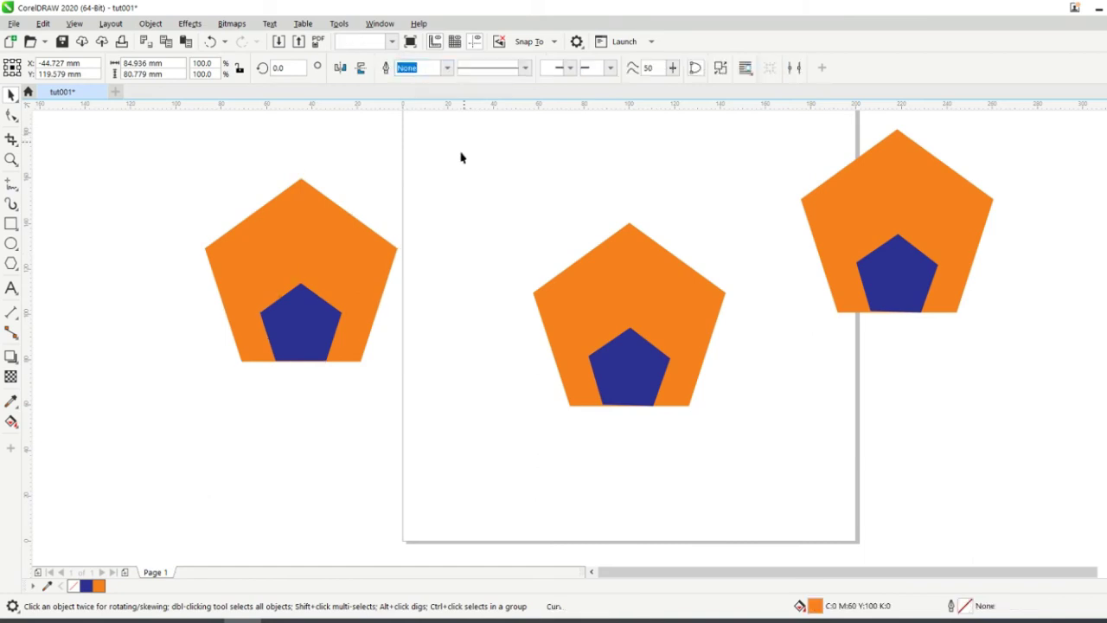
Try to trim the blue pentagon in the middle pair with the orange pentagon
{"action": "left_click", "coordinate": [617, 288]}
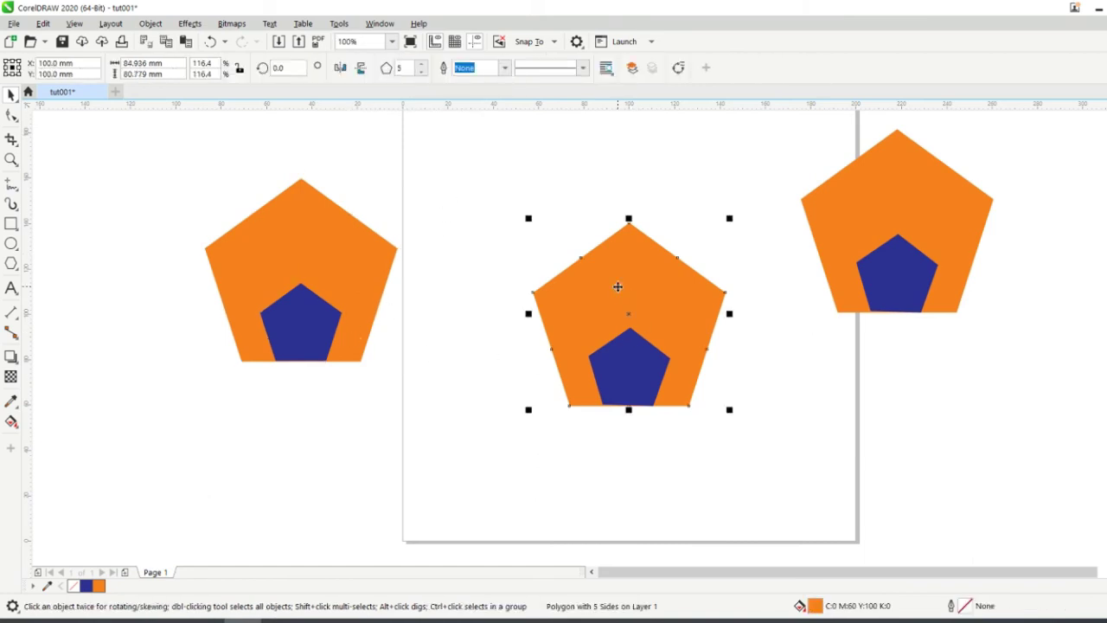
{"action": "left_click", "coordinate": [625, 381], "text": "shift"}
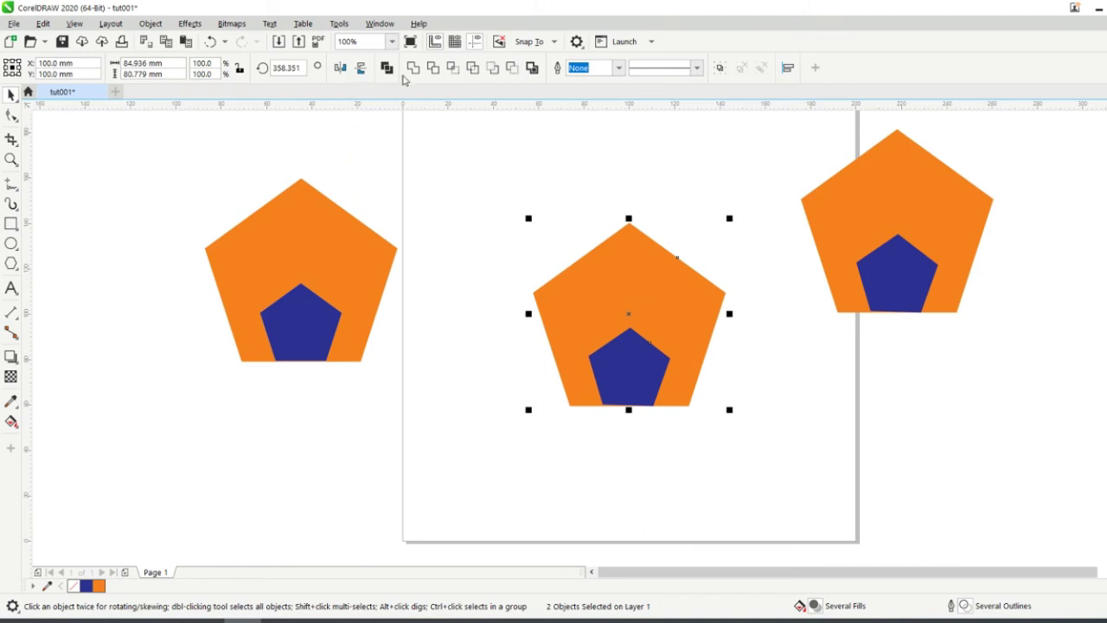
{"action": "left_click", "coordinate": [434, 68]}
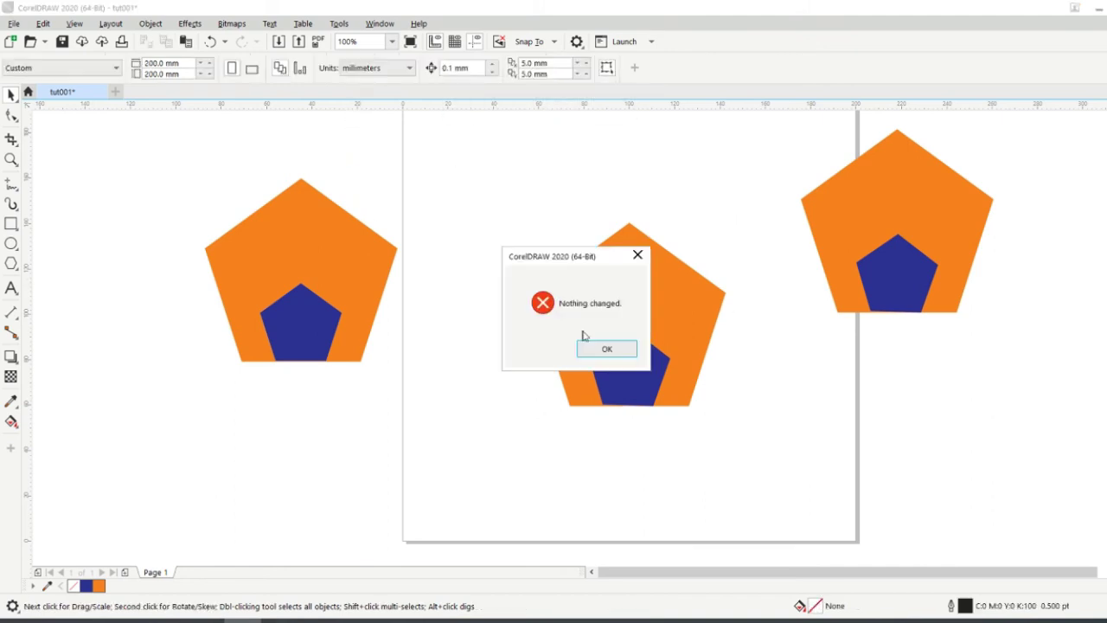
{"action": "left_click", "coordinate": [607, 349]}
Move the left blue pentagon down, clear of the trimmed orange pentagon
{"action": "left_click", "coordinate": [289, 314]}
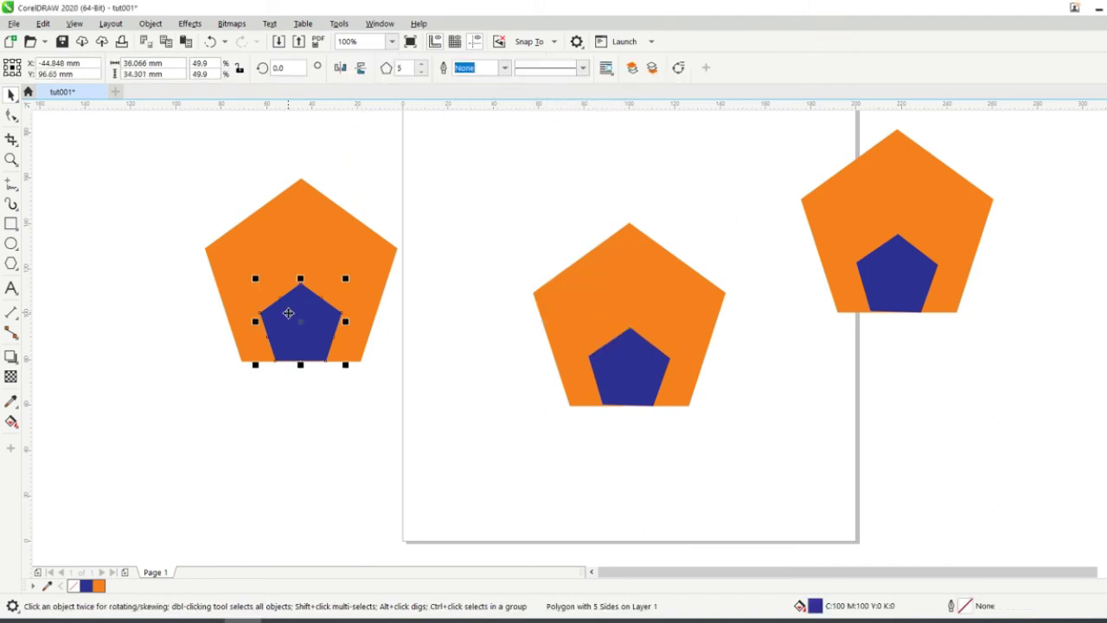
{"action": "left_click_drag", "start_coordinate": [288, 313], "coordinate": [294, 423]}
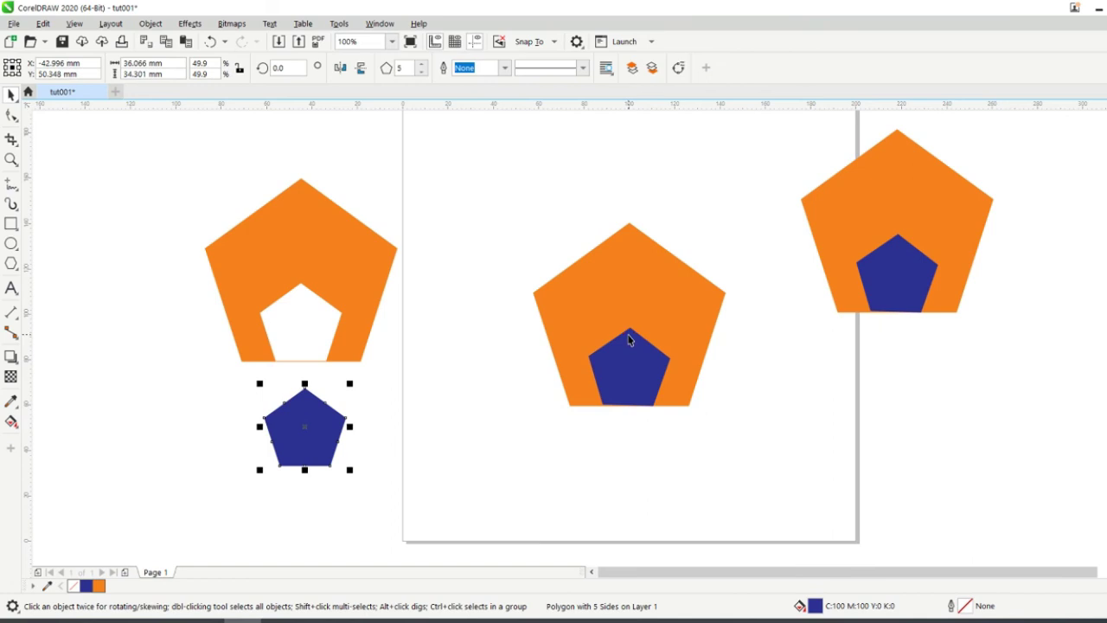
Intersect the middle blue and orange pentagons, then move the blue one below and the intersection piece above the orange pentagon
{"action": "left_click", "coordinate": [668, 363]}
{"action": "left_click", "coordinate": [621, 308], "text": "shift"}
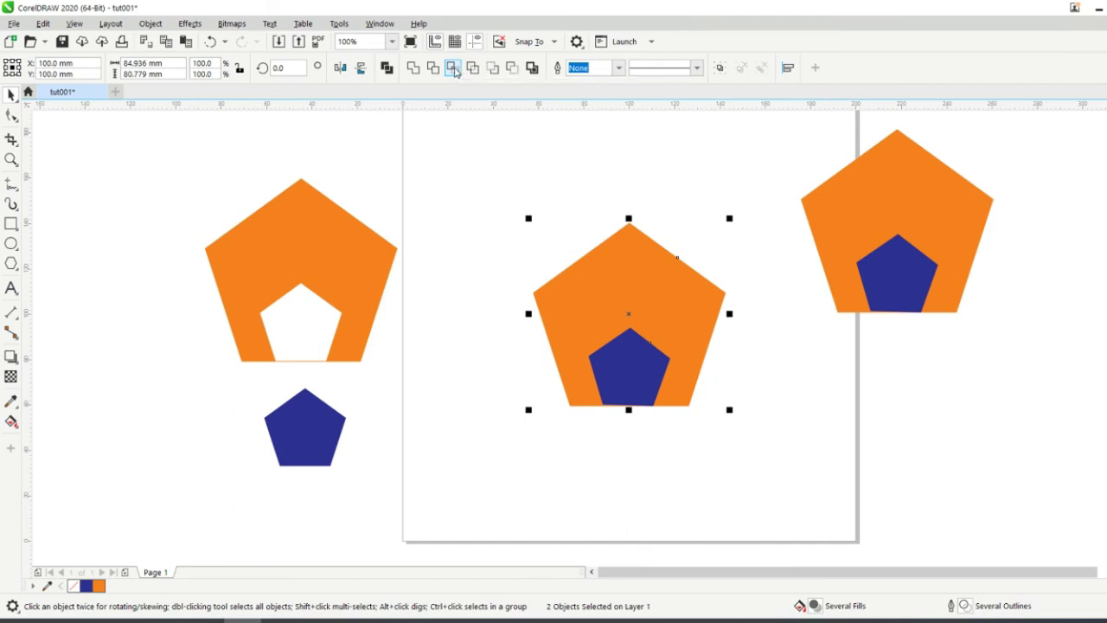
{"action": "left_click", "coordinate": [455, 72]}
{"action": "left_click", "coordinate": [496, 195]}
{"action": "left_click_drag", "start_coordinate": [638, 359], "coordinate": [571, 498]}
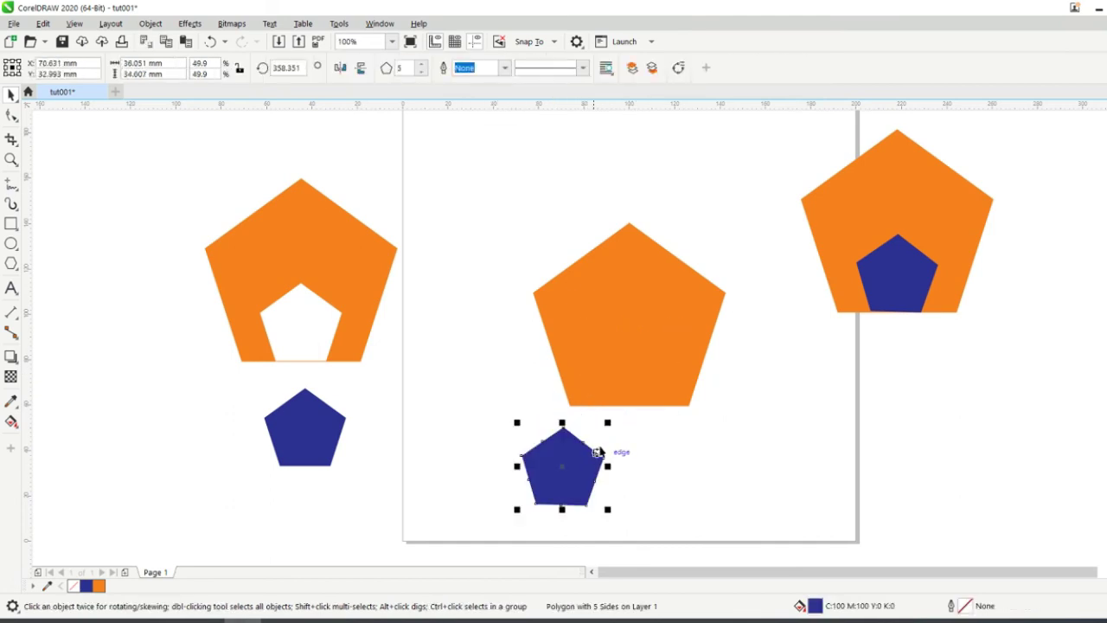
{"action": "left_click_drag", "start_coordinate": [621, 381], "coordinate": [668, 175]}
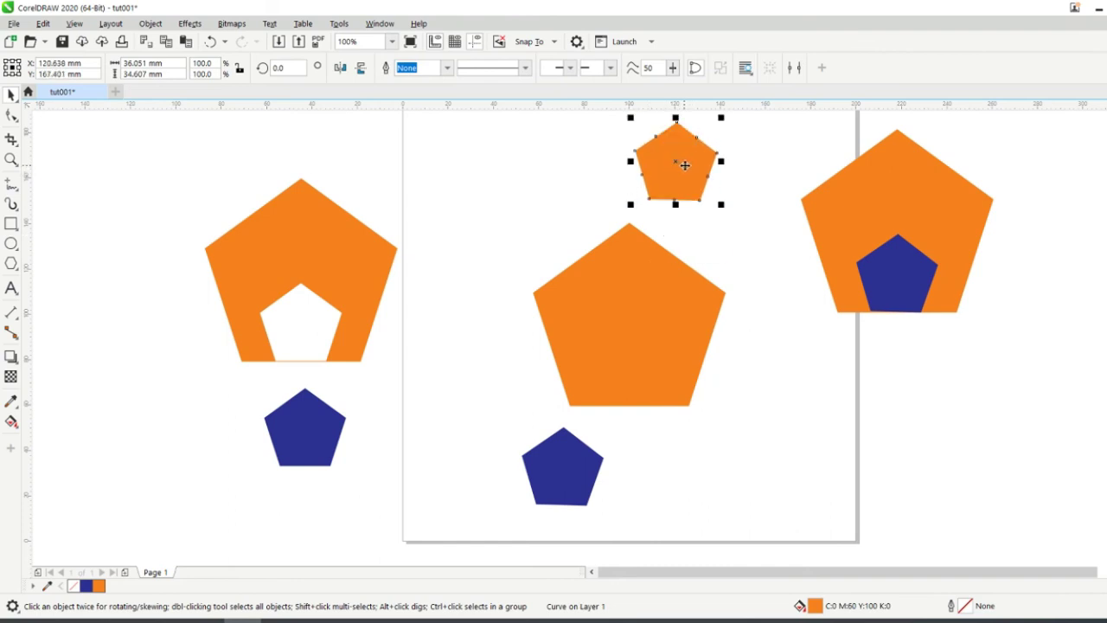
Place the blue pentagon over the left corner of the middle orange pentagon and intersect the two shapes
{"action": "left_click_drag", "start_coordinate": [566, 458], "coordinate": [537, 301]}
{"action": "left_click", "coordinate": [664, 332], "text": "shift"}
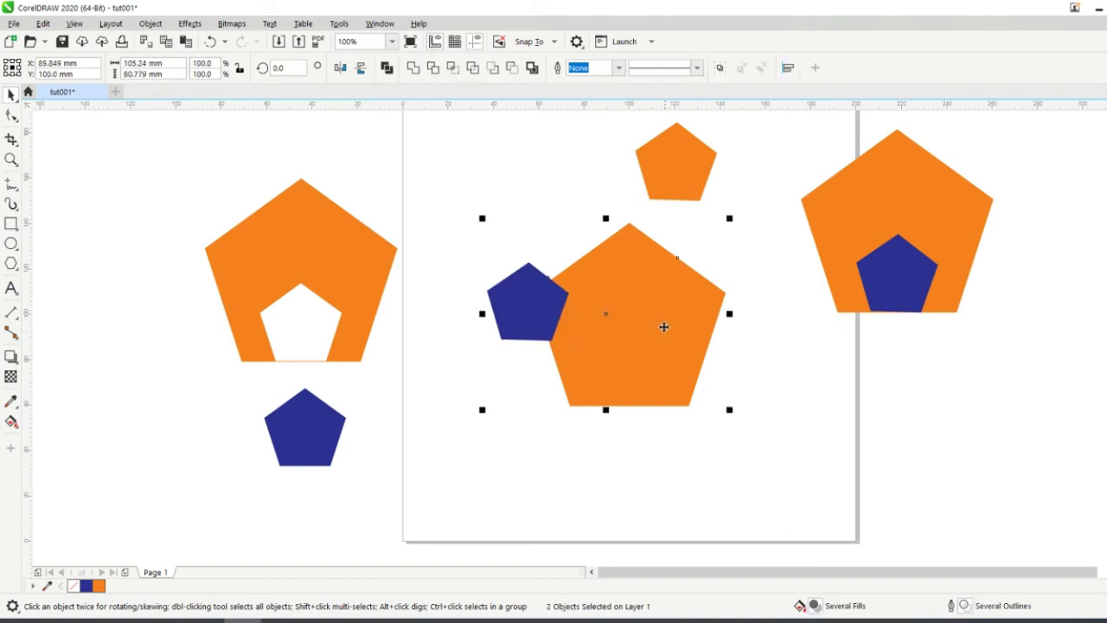
{"action": "left_click", "coordinate": [453, 69]}
{"action": "left_click", "coordinate": [525, 201]}
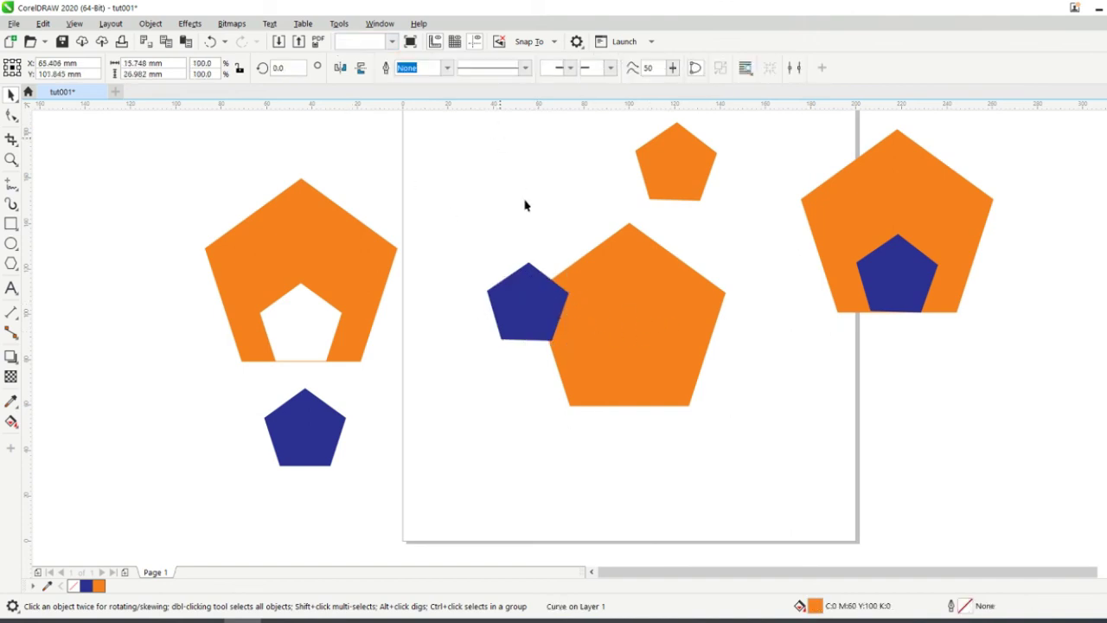
Move the blue pentagon off the orange pentagon's left corner and the small kite-shaped intersection piece to the upper left of the page
{"action": "left_click_drag", "start_coordinate": [522, 312], "coordinate": [480, 322]}
{"action": "left_click", "coordinate": [556, 316]}
{"action": "key", "text": "ctrl+q"}
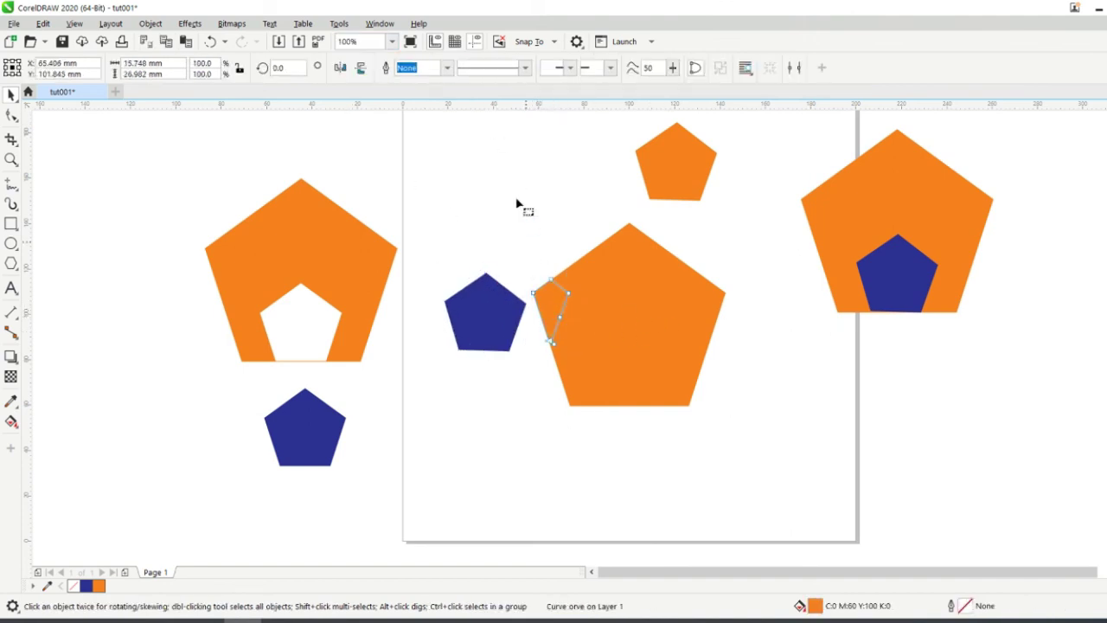
{"action": "key", "text": "F10"}
{"action": "left_click", "coordinate": [9, 95]}
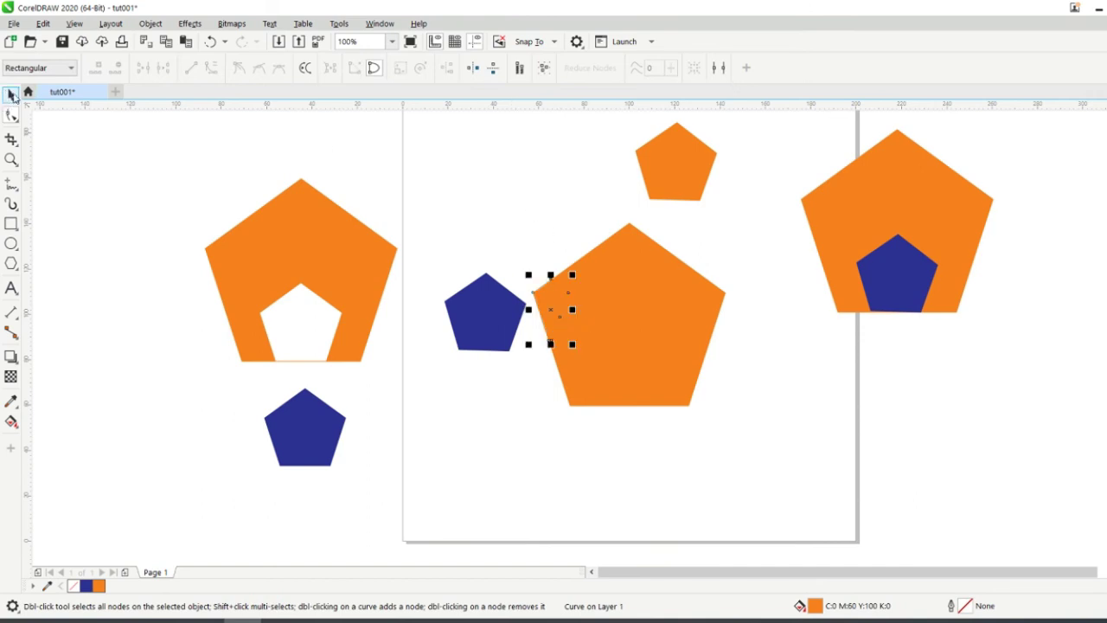
{"action": "left_click_drag", "start_coordinate": [556, 304], "coordinate": [500, 175]}
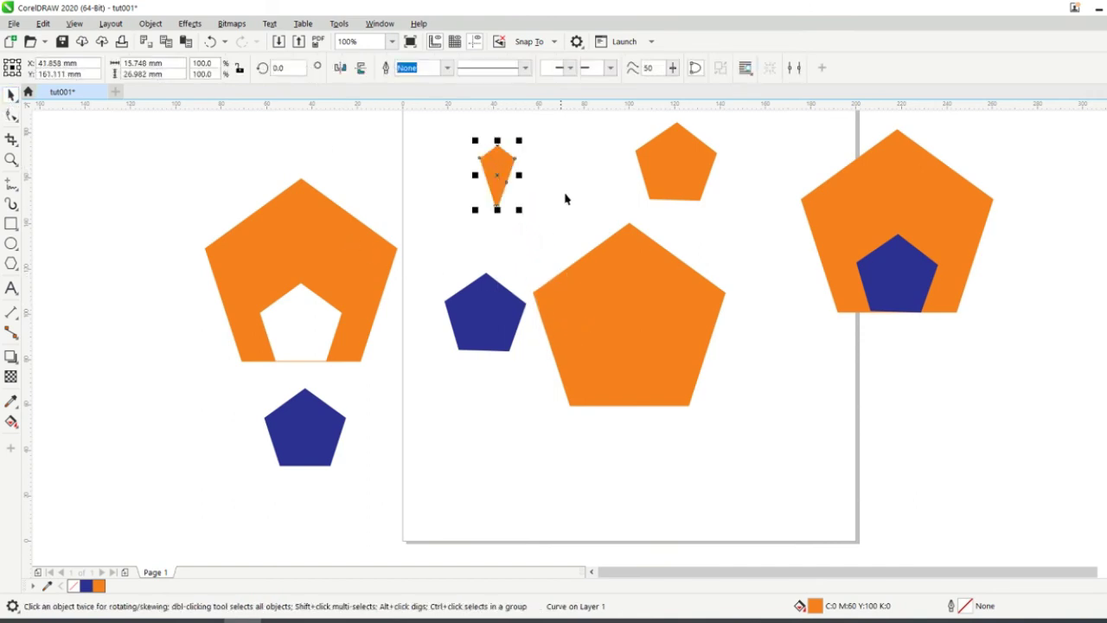
{"action": "left_click", "coordinate": [569, 198]}
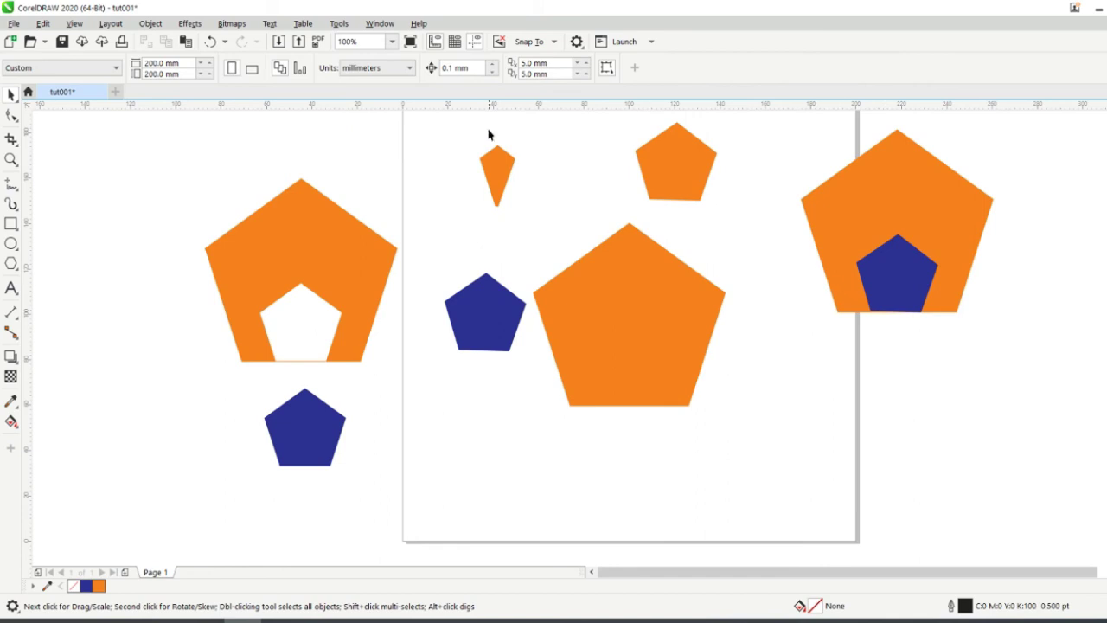
Move the small kite-shaped orange piece about 20 mm to the right
{"action": "left_click", "coordinate": [598, 300]}
{"action": "left_click", "coordinate": [883, 266]}
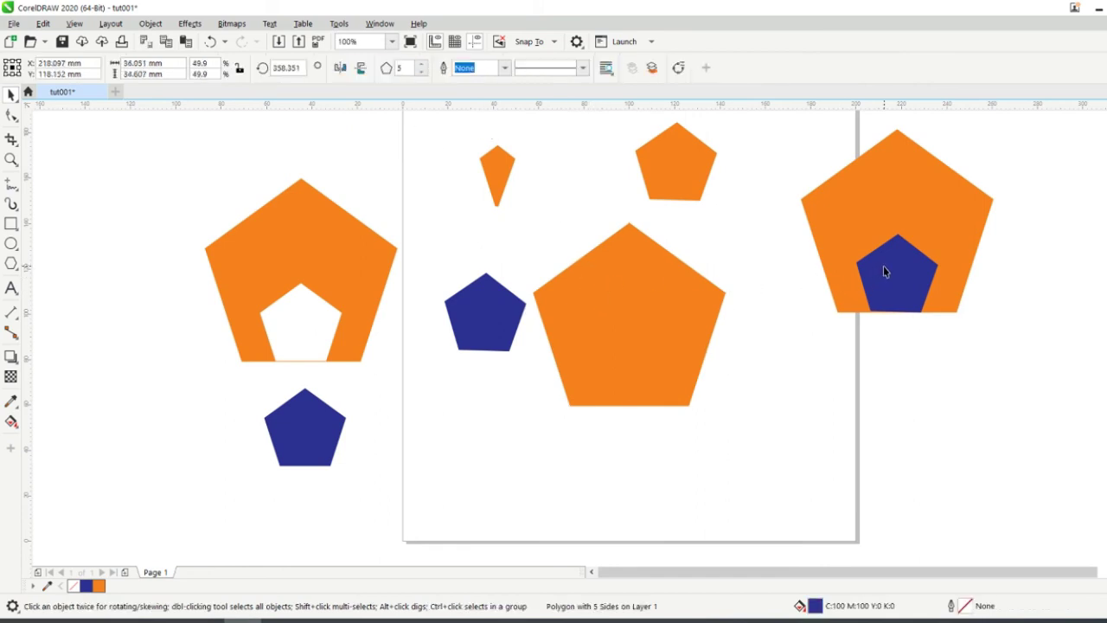
{"action": "left_click", "coordinate": [887, 211], "text": "shift"}
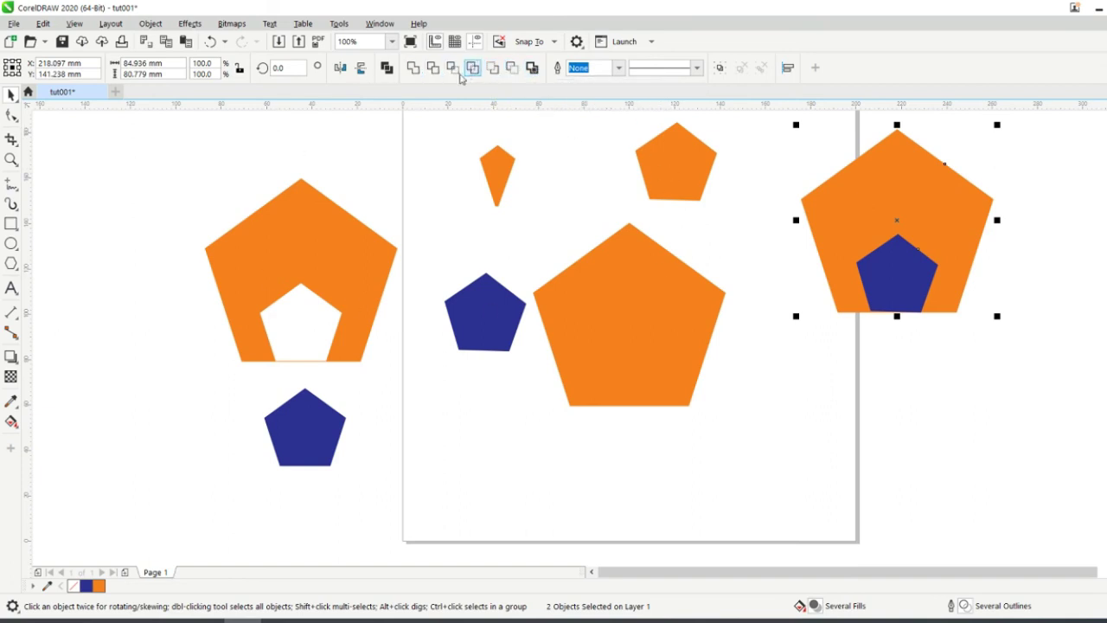
{"action": "left_click", "coordinate": [586, 421]}
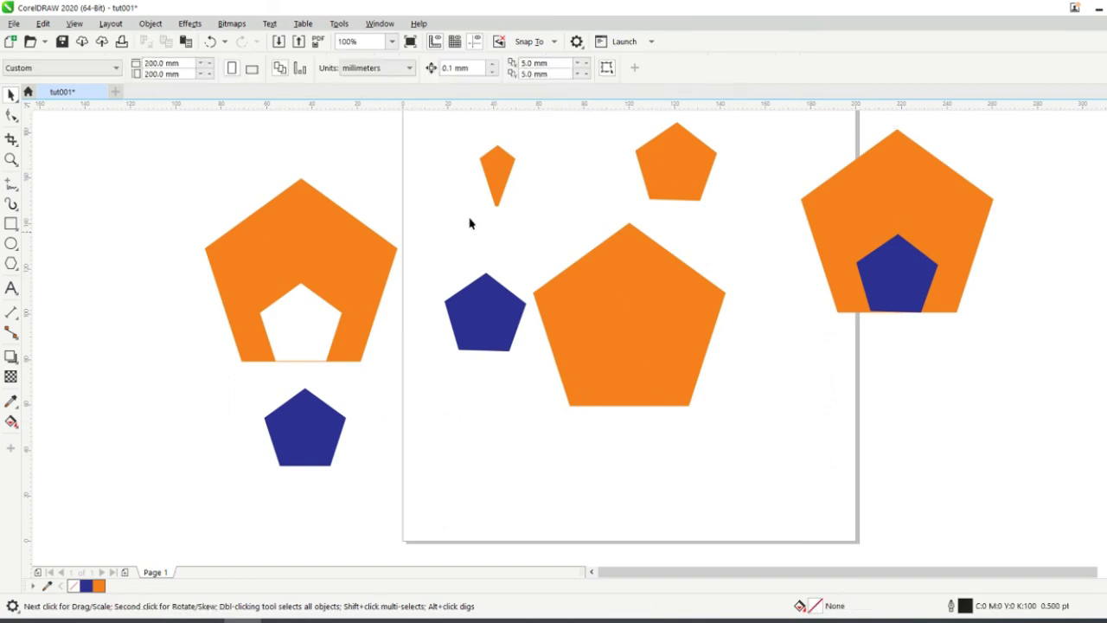
{"action": "left_click_drag", "start_coordinate": [505, 179], "coordinate": [550, 187]}
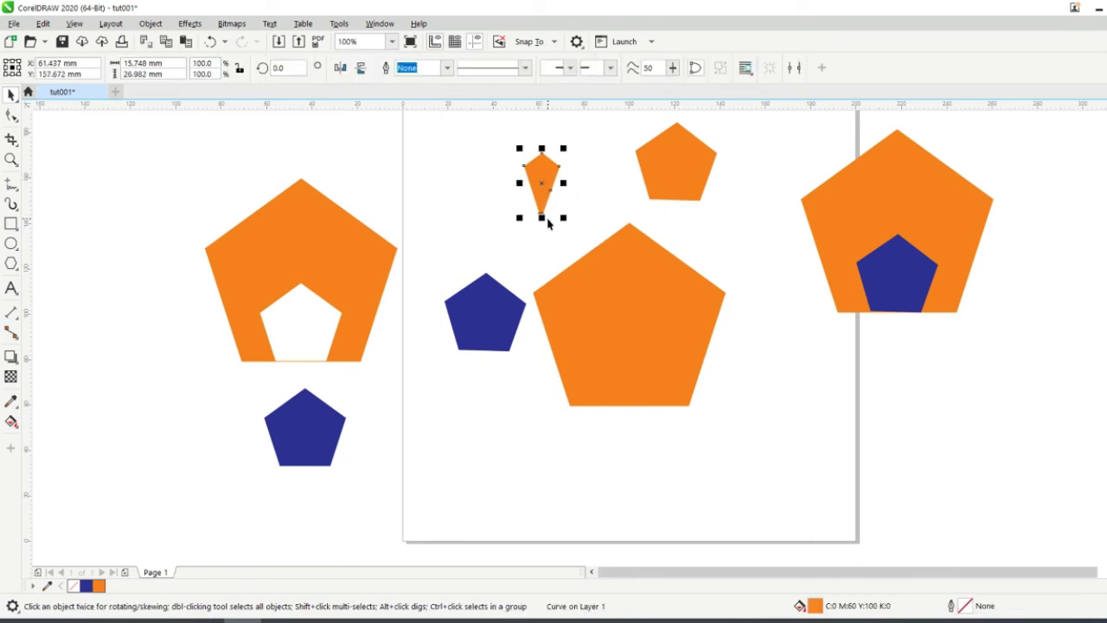
Draw a circle about 84 mm in diameter at the page's lower-right corner and place a duplicate overlapping its left side
{"action": "left_click", "coordinate": [12, 244]}
{"action": "left_click_drag", "start_coordinate": [893, 419], "coordinate": [746, 452]}
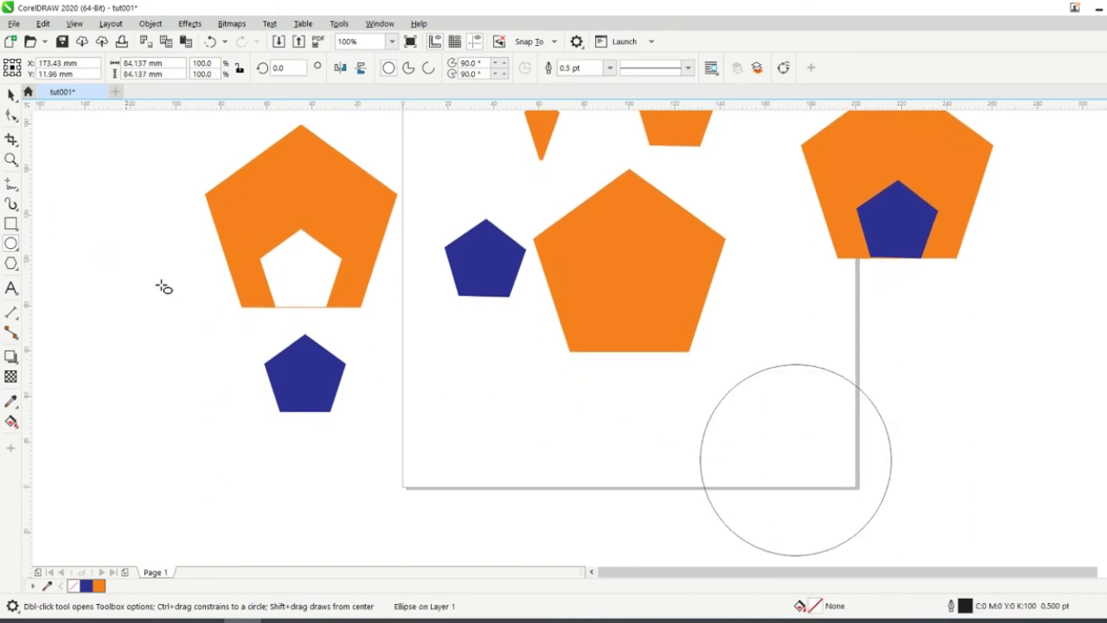
{"action": "key", "text": "ctrl+d"}
{"action": "left_click", "coordinate": [11, 95]}
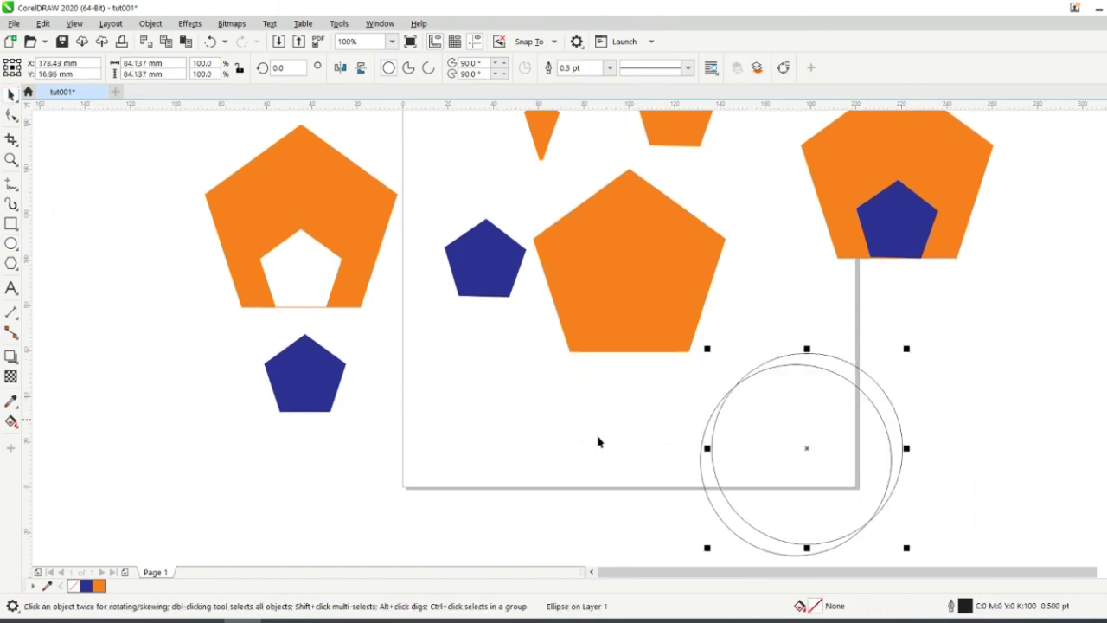
{"action": "left_click_drag", "start_coordinate": [723, 483], "coordinate": [599, 495]}
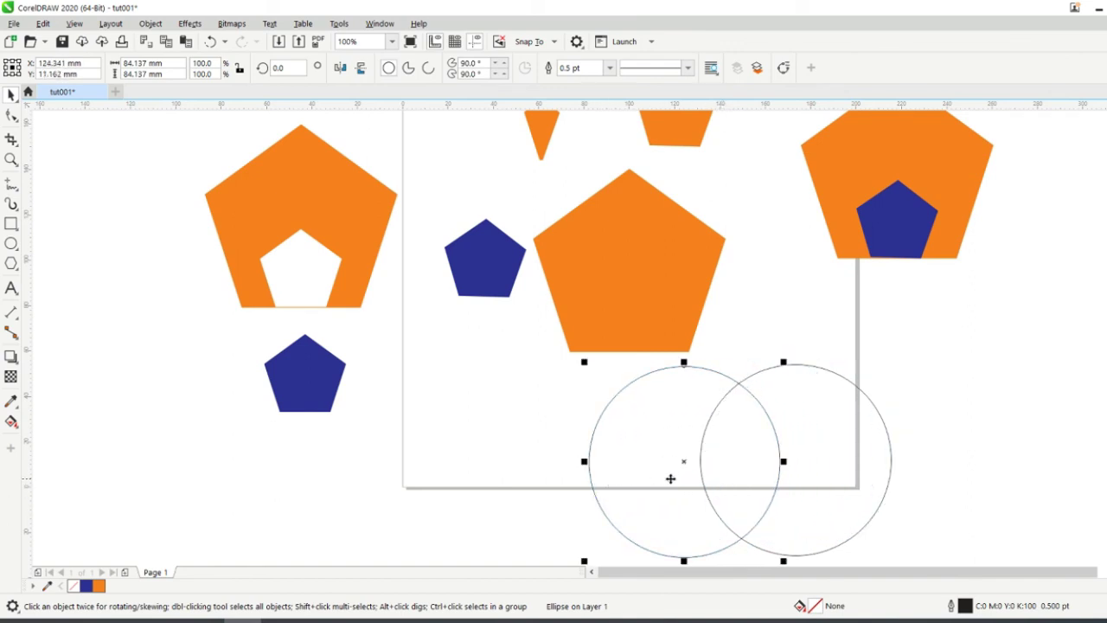
Intersect the two overlapping circles and deselect the result
{"action": "left_click", "coordinate": [863, 398], "text": "shift"}
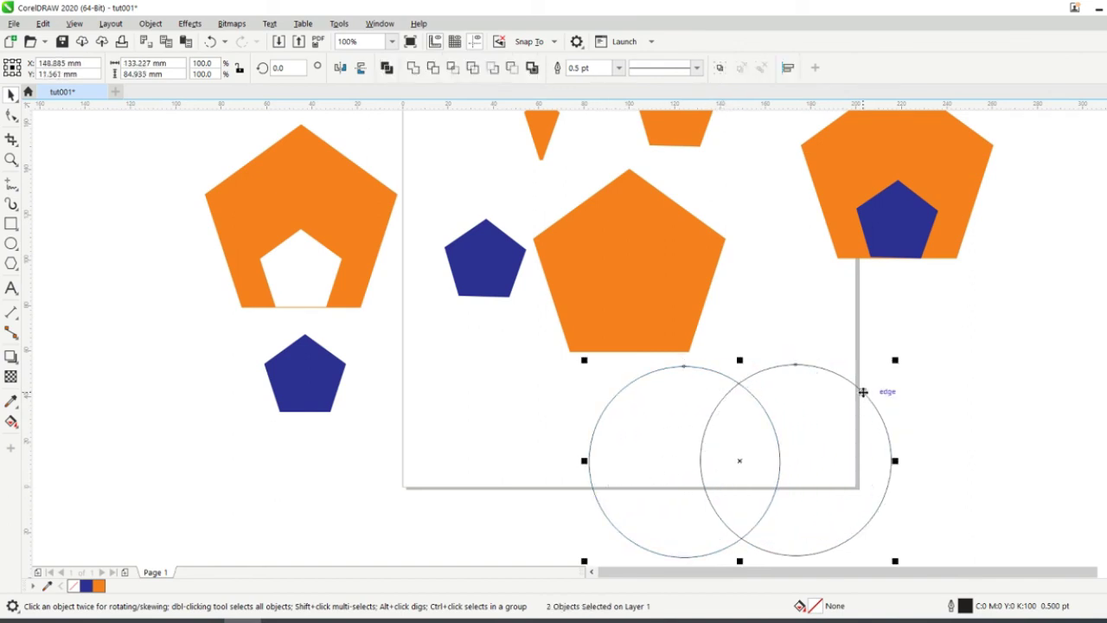
{"action": "left_click", "coordinate": [449, 69]}
{"action": "left_click", "coordinate": [527, 400]}
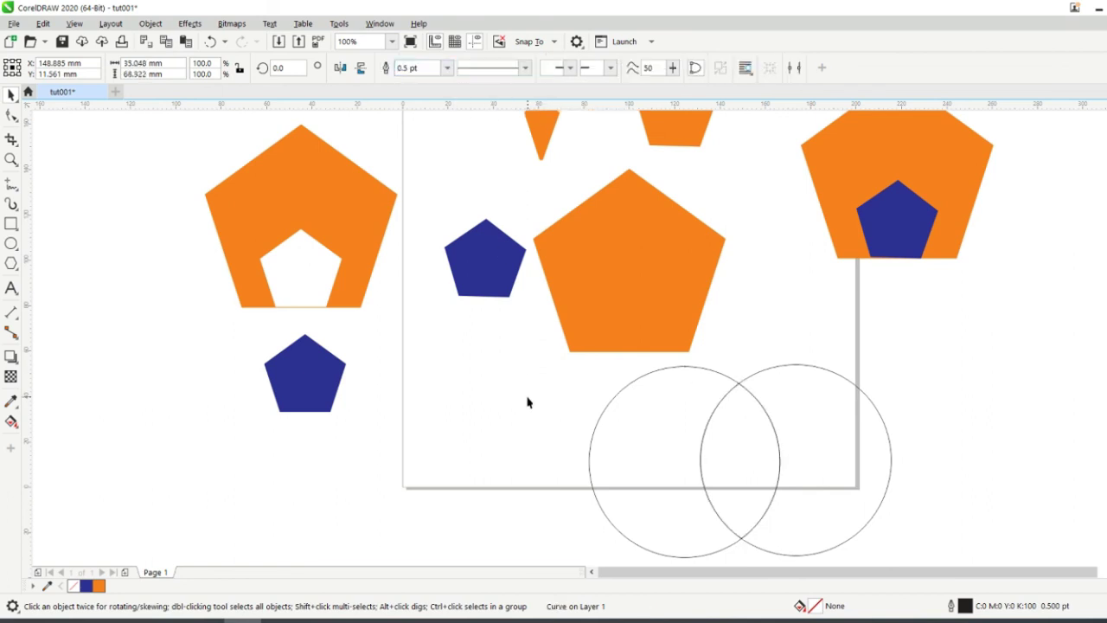
Move the left circle to the upper right of the other circle and the lens-shaped intersection to the page's lower left
{"action": "left_click_drag", "start_coordinate": [738, 467], "coordinate": [958, 419]}
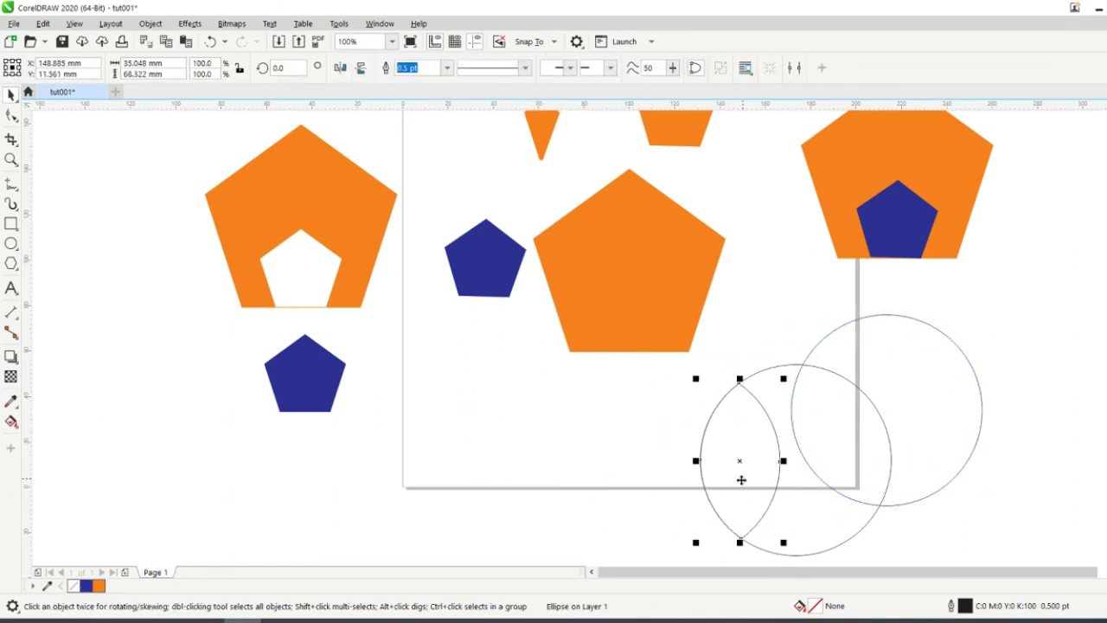
{"action": "left_click_drag", "start_coordinate": [741, 477], "coordinate": [479, 407]}
{"action": "left_click", "coordinate": [562, 440]}
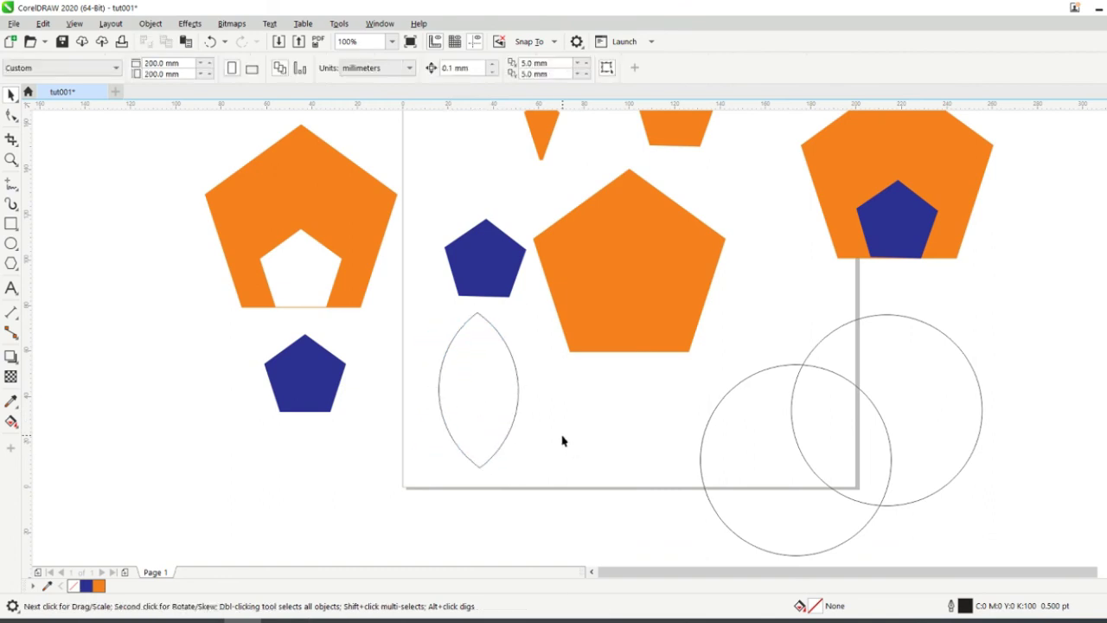
Delete all the shapes except the orange and blue pentagon pair at the page's right edge
{"action": "scroll", "coordinate": [749, 388], "scroll_direction": "right", "scroll_amount": 2}
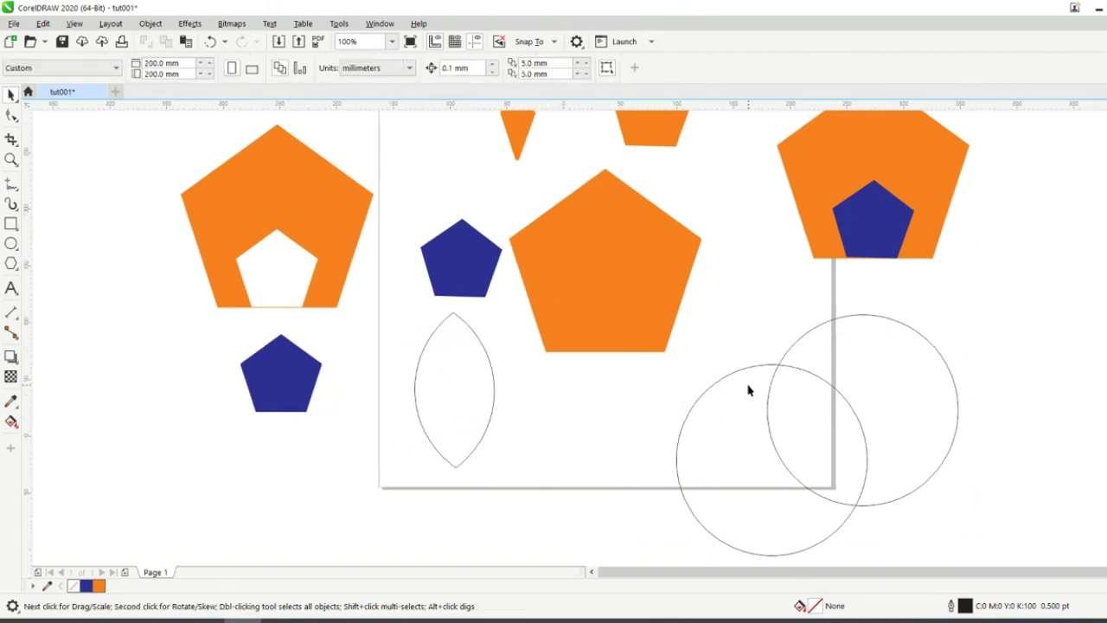
{"action": "scroll", "coordinate": [749, 389], "scroll_direction": "down", "scroll_amount": 2}
{"action": "scroll", "coordinate": [749, 388], "scroll_direction": "up", "scroll_amount": 1}
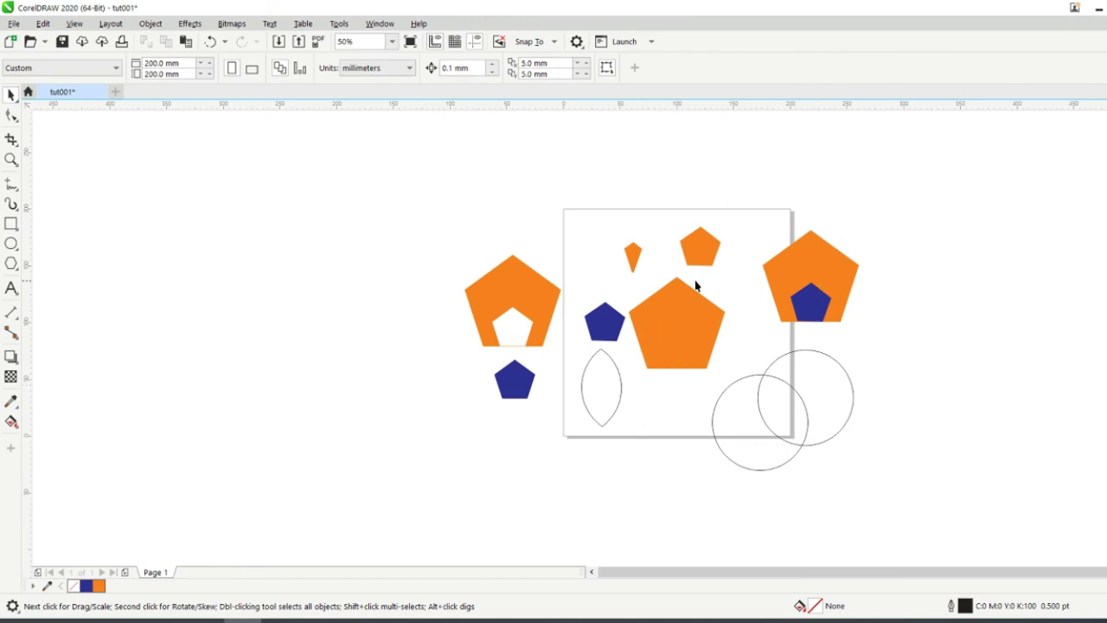
{"action": "left_click_drag", "start_coordinate": [474, 177], "coordinate": [726, 490]}
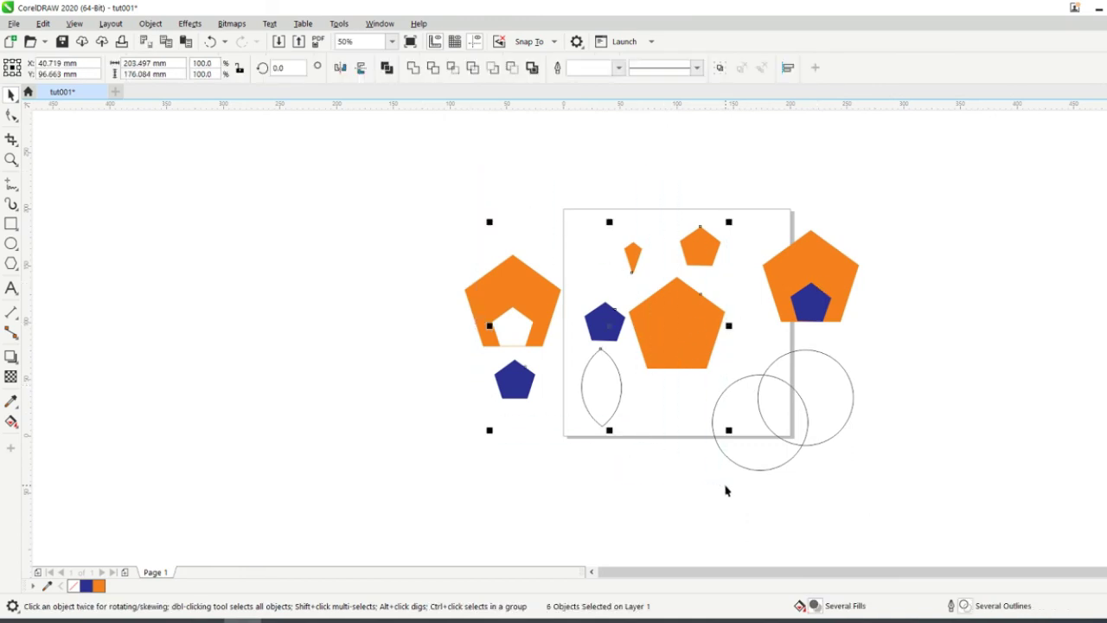
{"action": "key", "text": "Delete"}
{"action": "left_click_drag", "start_coordinate": [888, 499], "coordinate": [692, 348]}
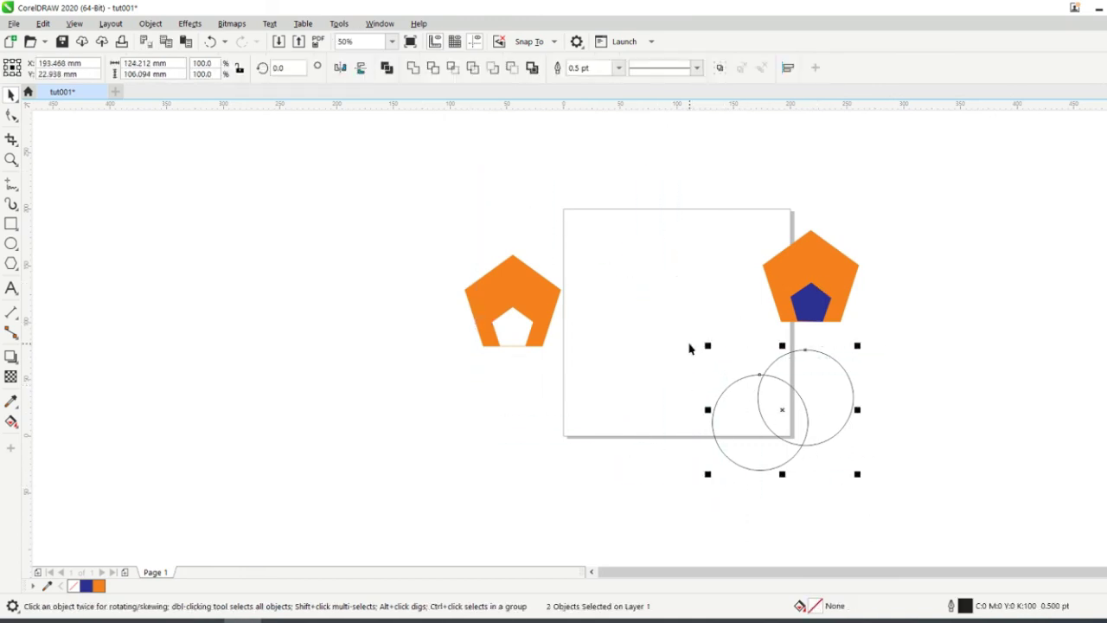
{"action": "key", "text": "Delete"}
{"action": "left_click_drag", "start_coordinate": [459, 244], "coordinate": [605, 381]}
{"action": "key", "text": "Delete"}
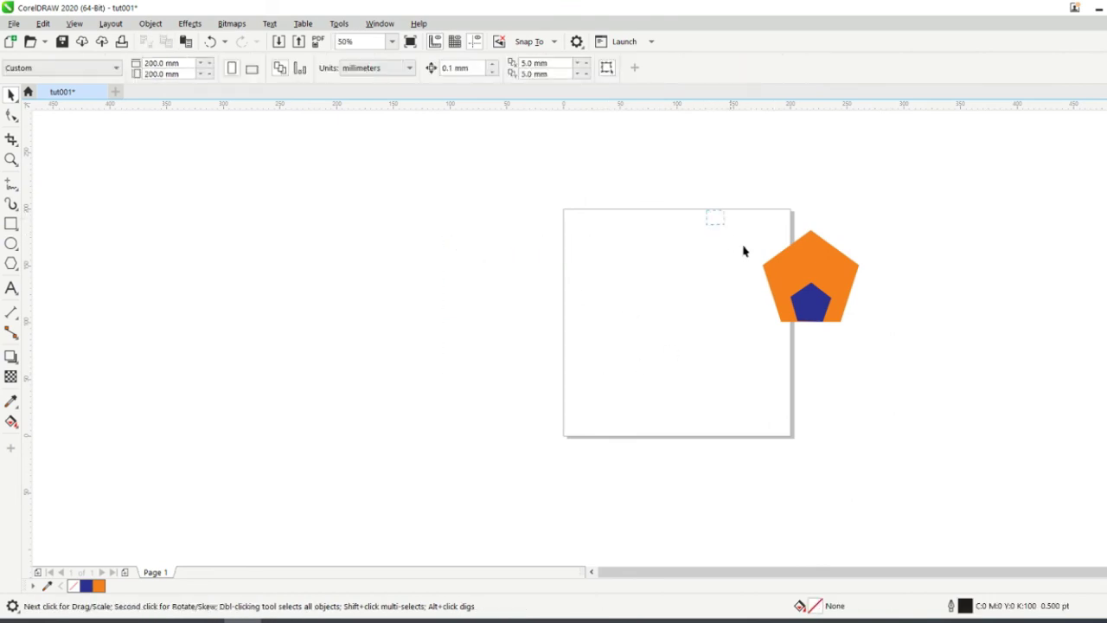
Move the remaining orange and blue pentagon pair into the upper-left part of the page and deselect it
{"action": "left_click", "coordinate": [830, 296]}
{"action": "left_click_drag", "start_coordinate": [830, 297], "coordinate": [662, 296]}
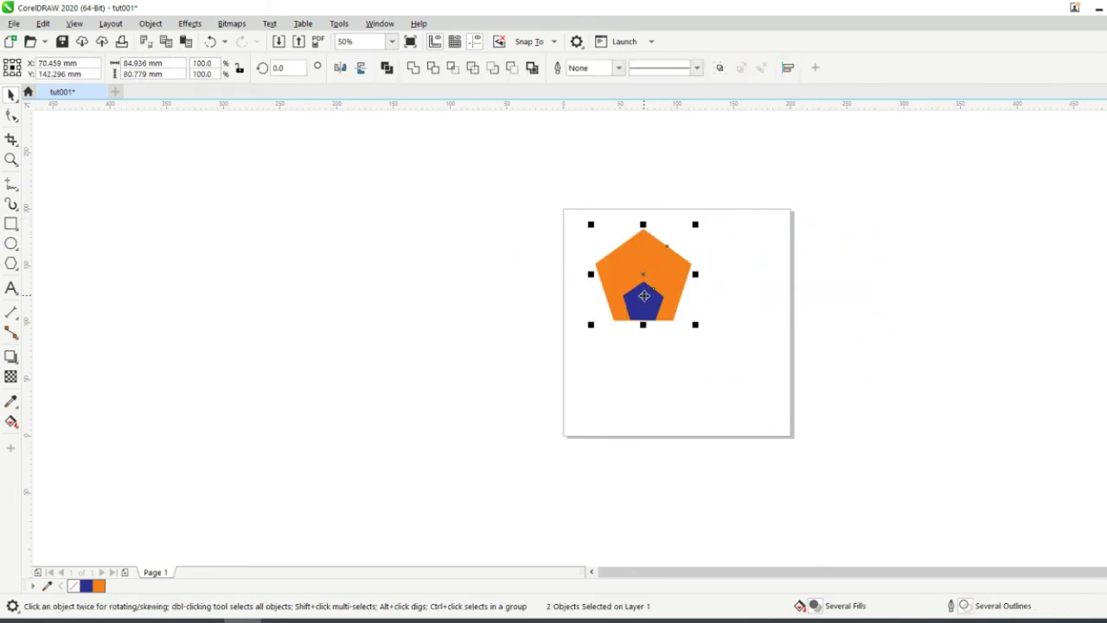
{"action": "scroll", "coordinate": [640, 292], "scroll_direction": "left", "scroll_amount": 1}
{"action": "scroll", "coordinate": [753, 292], "scroll_direction": "up", "scroll_amount": 3}
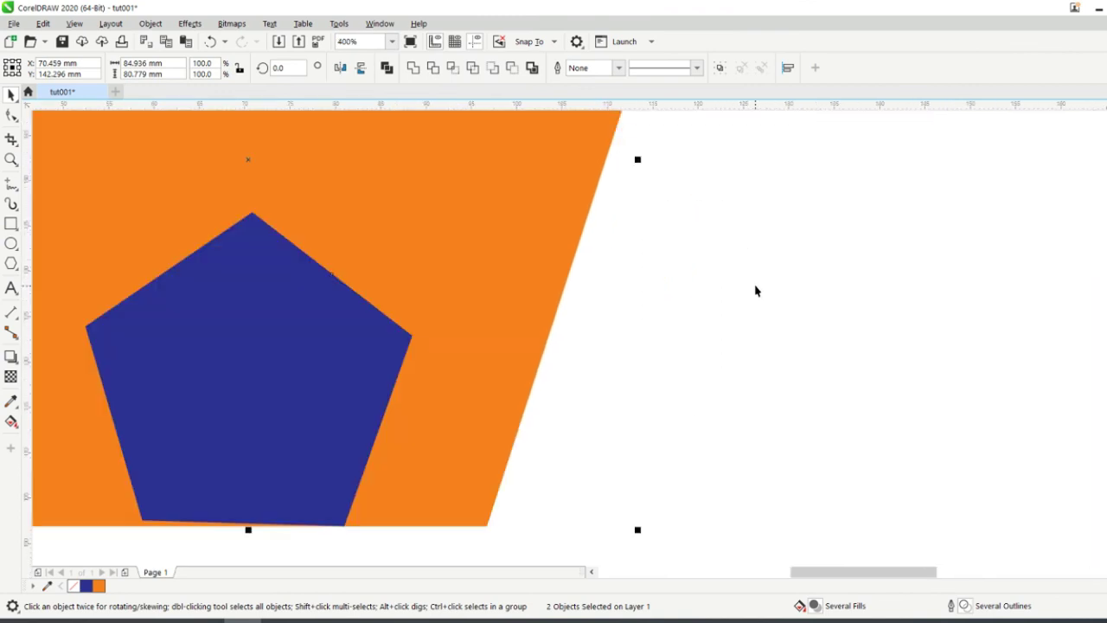
{"action": "scroll", "coordinate": [754, 299], "scroll_direction": "down", "scroll_amount": 2}
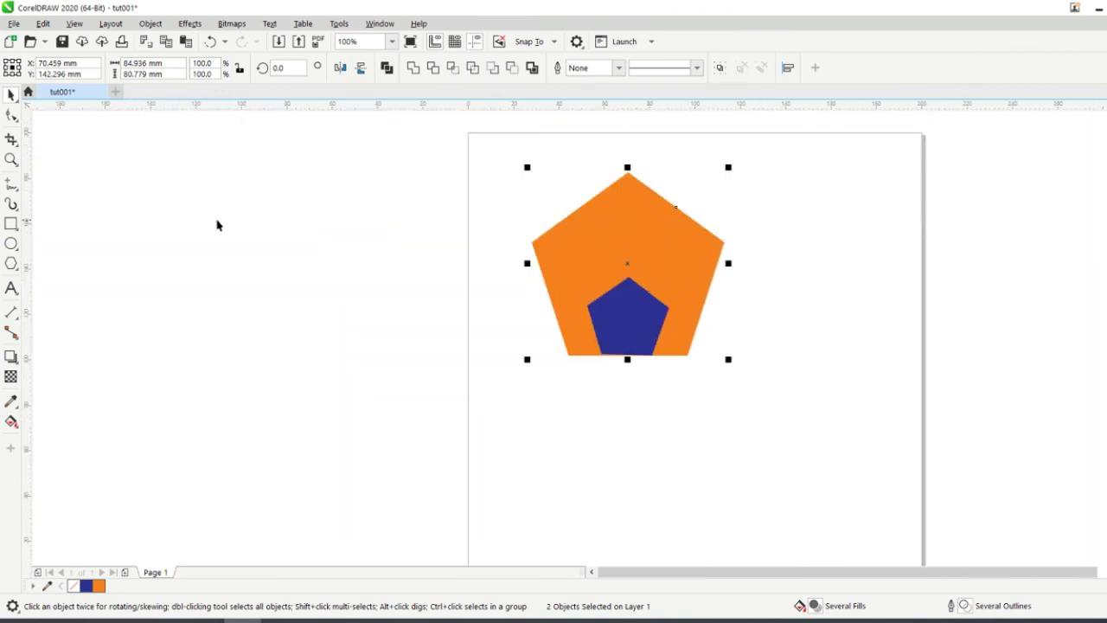
{"action": "left_click", "coordinate": [191, 222]}
Draw a rectangle about 126 × 51 mm from the page's upper-left corner across the top of the orange pentagon
{"action": "left_click", "coordinate": [10, 223]}
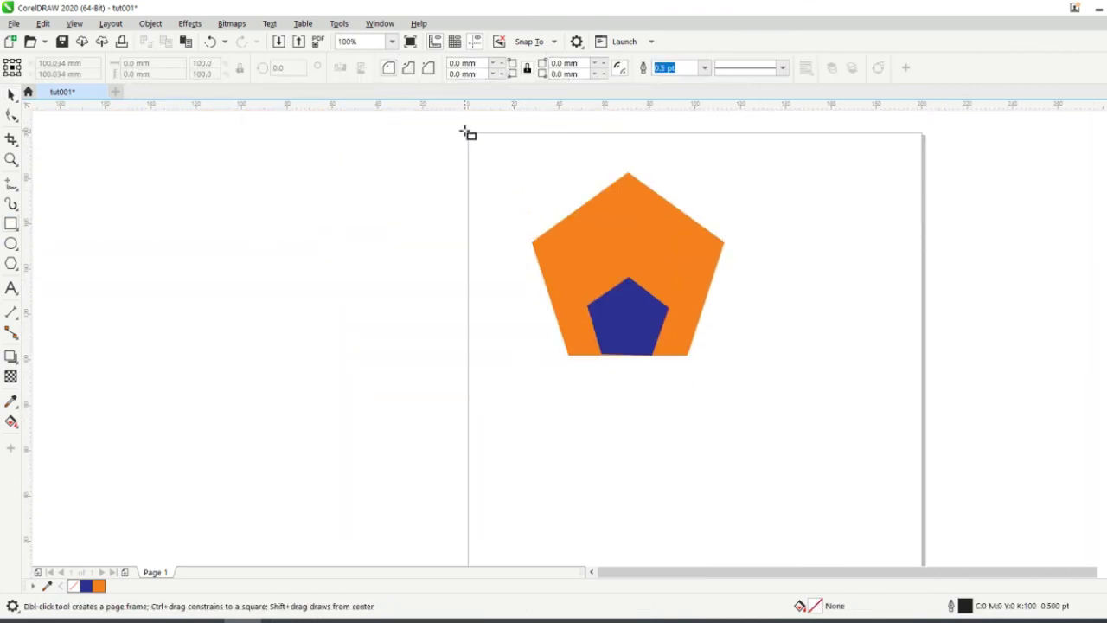
{"action": "left_click_drag", "start_coordinate": [465, 131], "coordinate": [750, 243]}
{"action": "left_click_drag", "start_coordinate": [749, 244], "coordinate": [750, 244]}
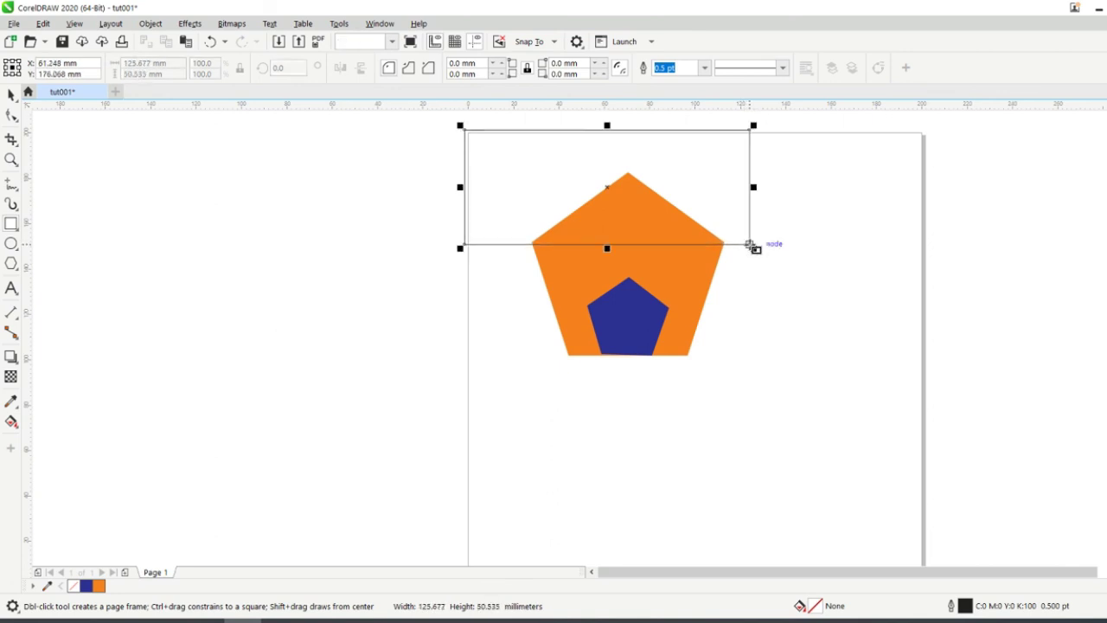
Intersect the rectangle with the large orange pentagon and delete the rectangle
{"action": "left_click", "coordinate": [10, 95]}
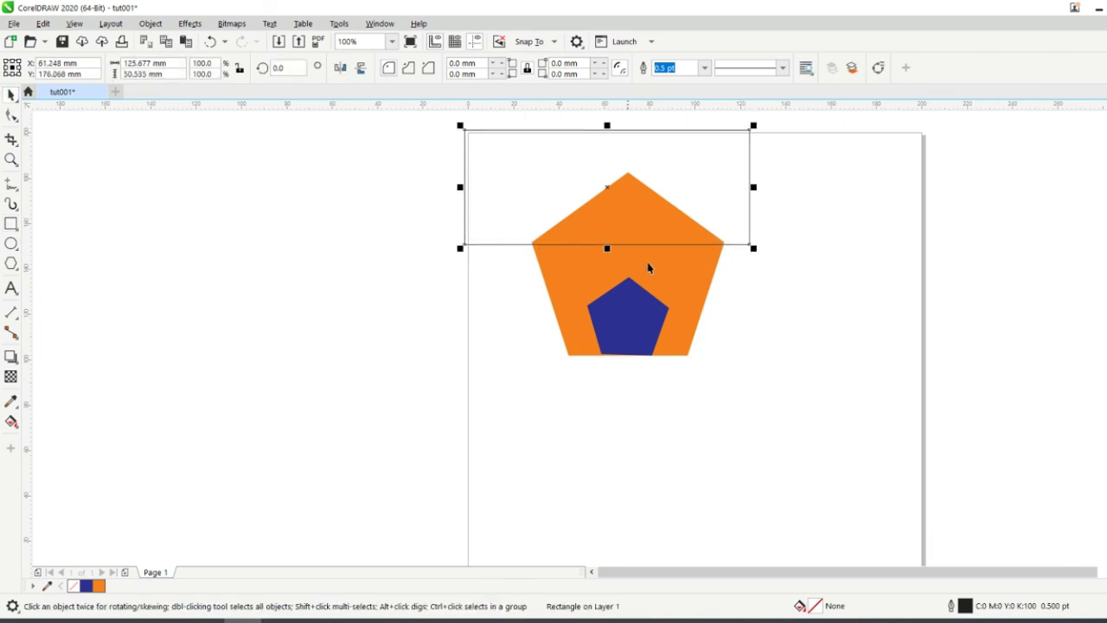
{"action": "left_click", "coordinate": [690, 286], "text": "shift"}
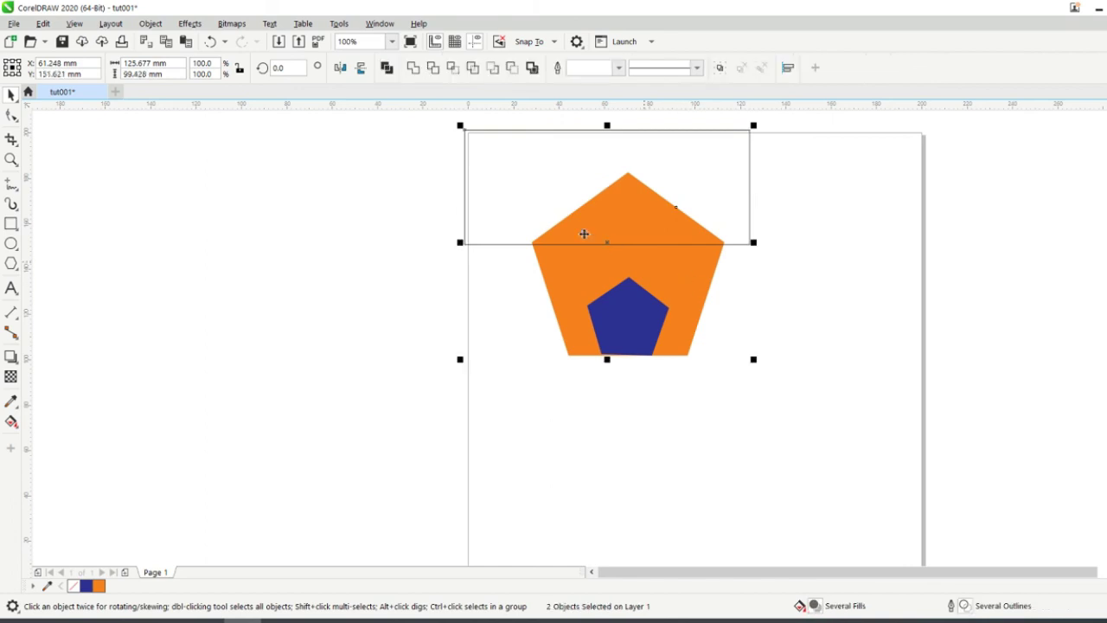
{"action": "left_click", "coordinate": [452, 68]}
{"action": "left_click", "coordinate": [520, 198]}
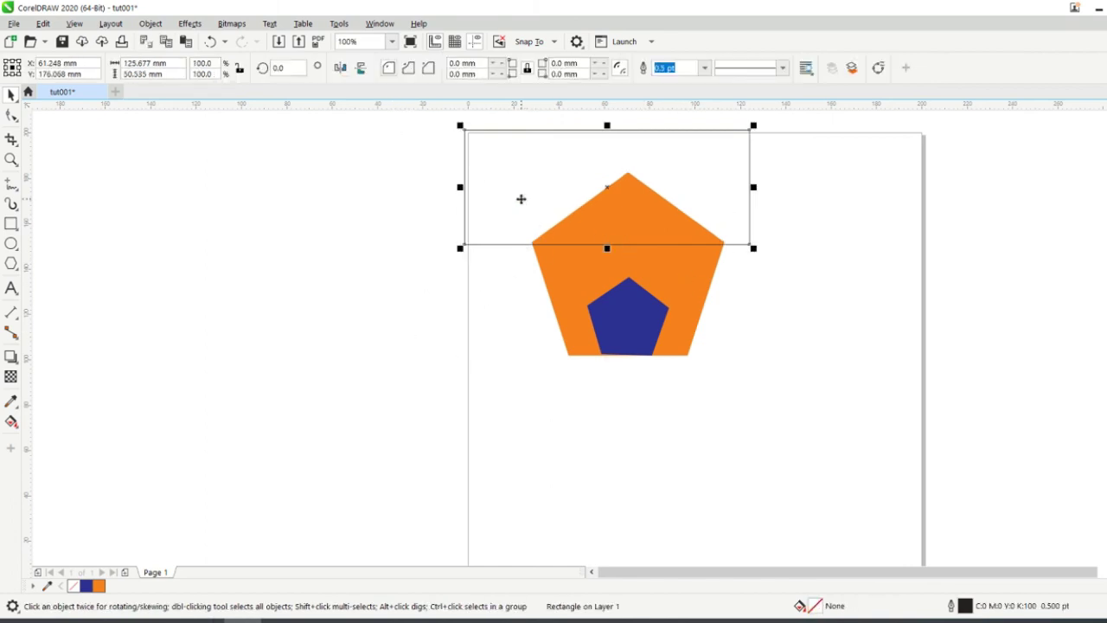
{"action": "key", "text": "Delete"}
Enlarge the orange intersection piece about its center to about 102 × 38 mm as a roof and fill it with grey-brown (C0 M20 Y20 K60)
{"action": "left_click", "coordinate": [717, 247]}
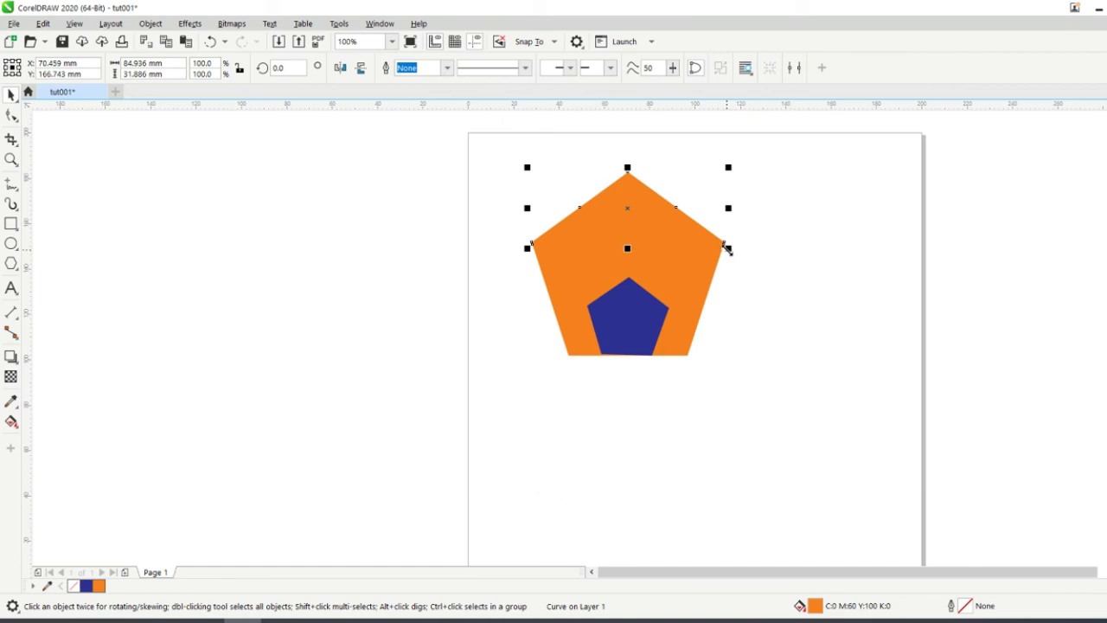
{"action": "left_click_drag", "start_coordinate": [728, 249], "coordinate": [751, 272]}
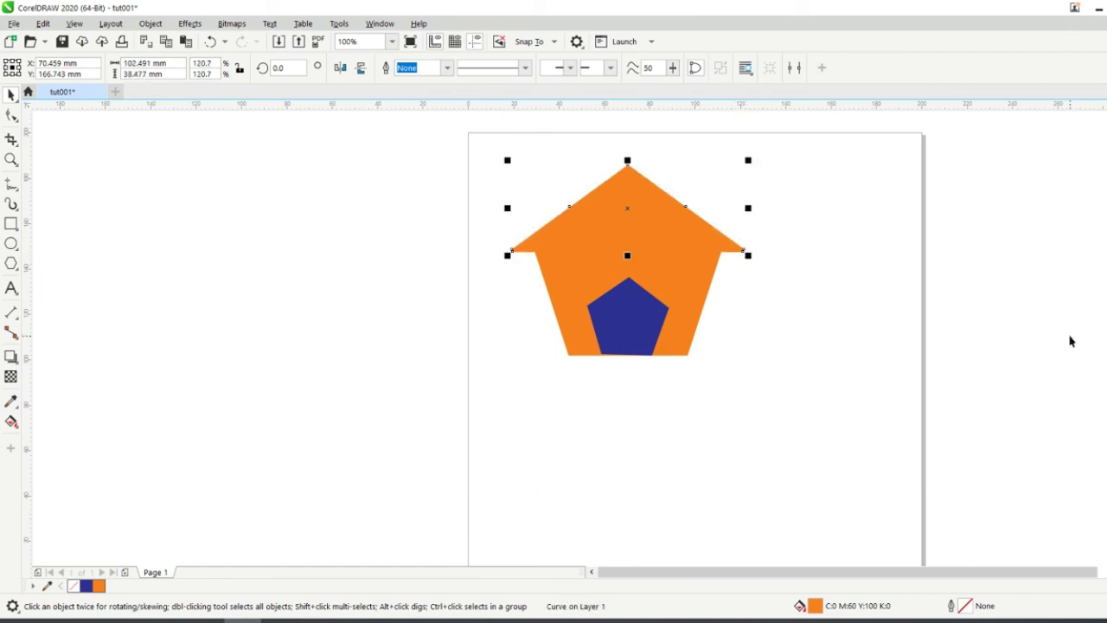
{"action": "left_click", "coordinate": [1105, 352]}
{"action": "left_click", "coordinate": [908, 353]}
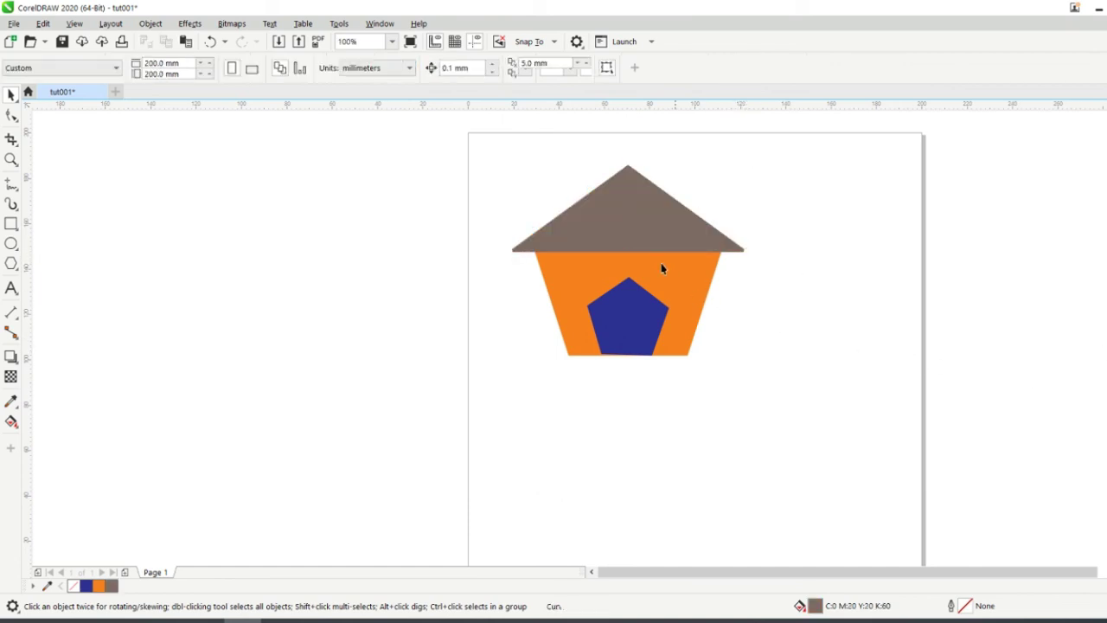
Move the grey roof to the page's upper-right corner, undo the move and deselect the roof
{"action": "left_click_drag", "start_coordinate": [628, 241], "coordinate": [913, 208]}
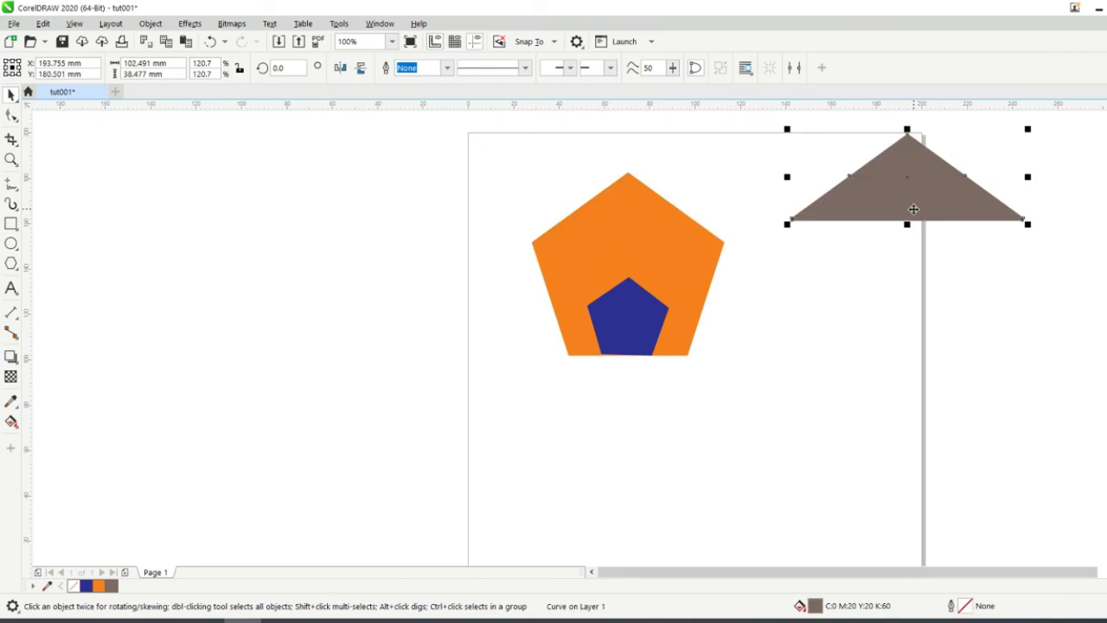
{"action": "key", "text": "ctrl+z"}
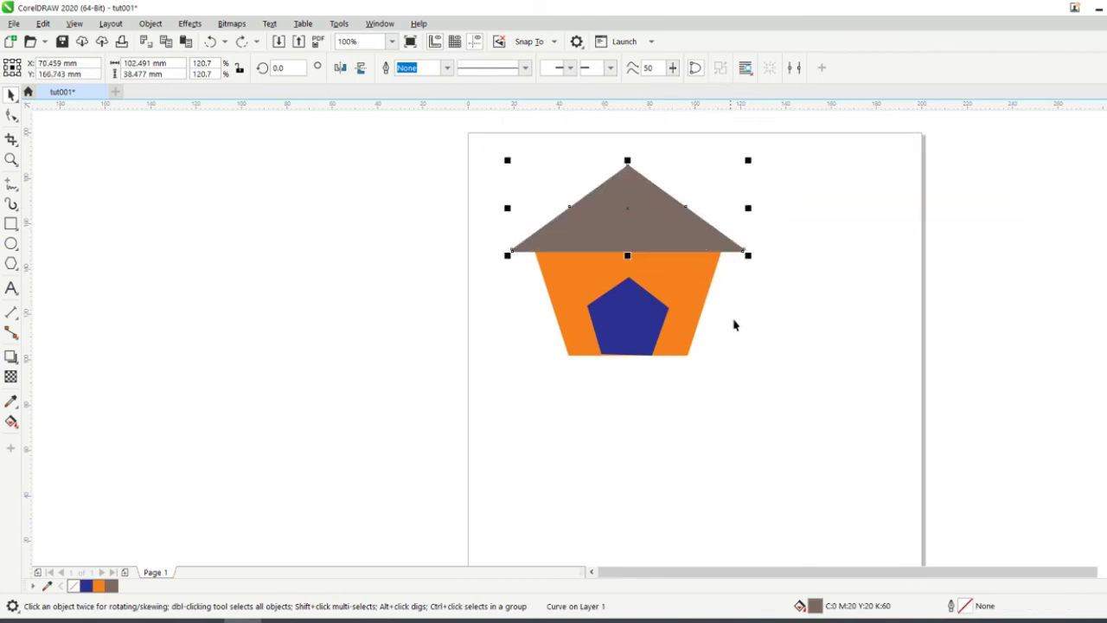
{"action": "left_click", "coordinate": [733, 326]}
Set the blue pentagon's rotation angle to 0
{"action": "left_click", "coordinate": [647, 318]}
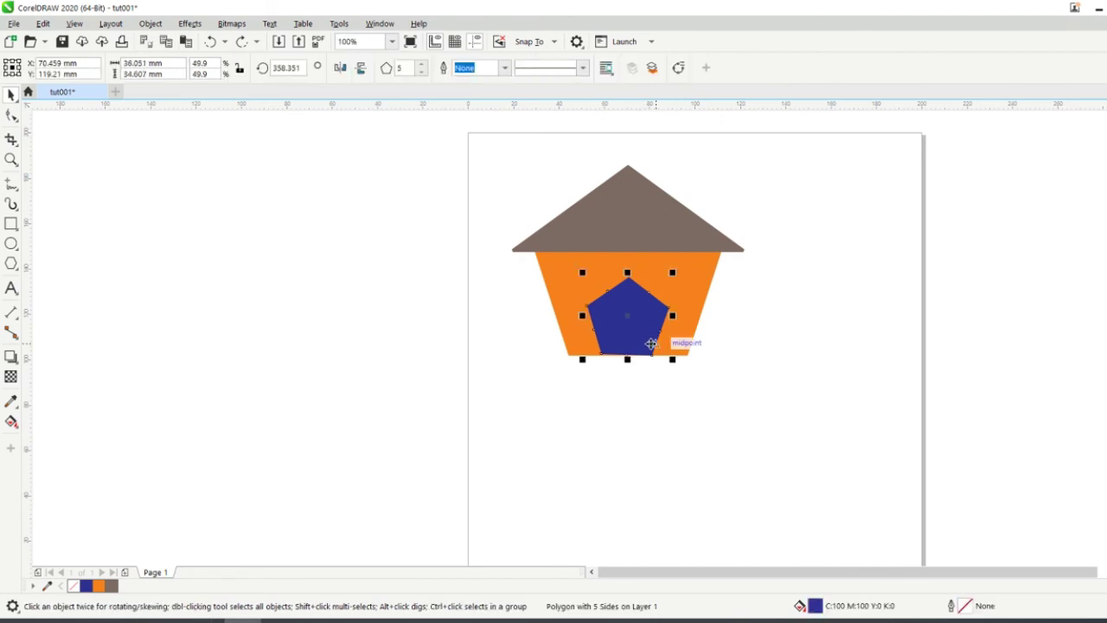
{"action": "scroll", "coordinate": [674, 339], "scroll_direction": "up", "scroll_amount": 2}
{"action": "left_click", "coordinate": [684, 329]}
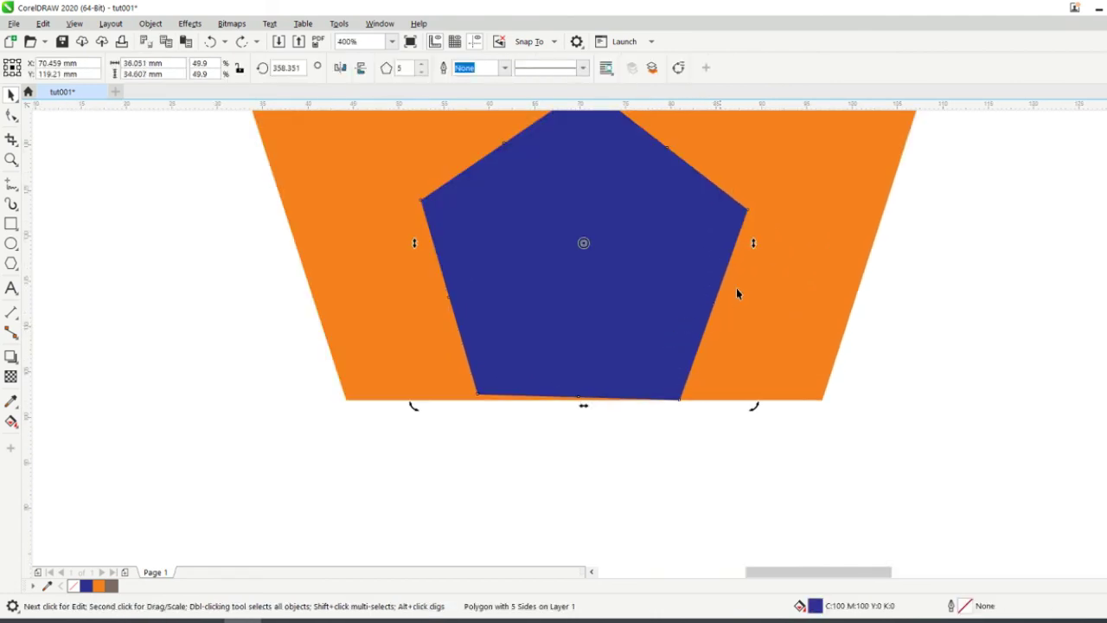
{"action": "left_click", "coordinate": [677, 282]}
{"action": "double_click", "coordinate": [294, 69]}
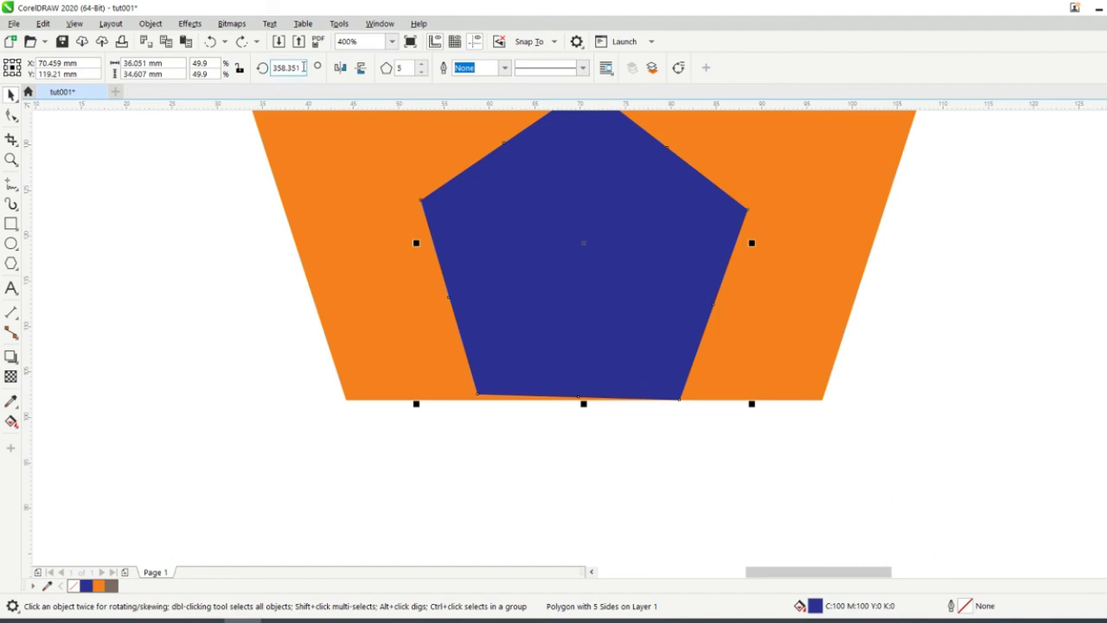
{"action": "type", "text": "0"}
{"action": "key", "text": "Return"}
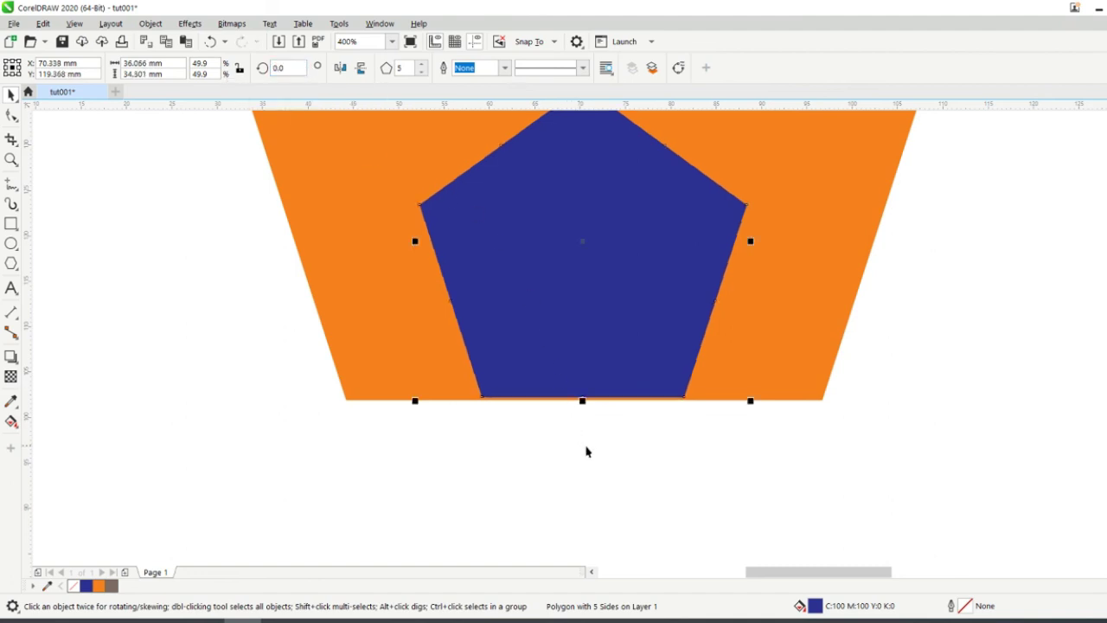
Align the bottom edge of the blue pentagon with the bottom of the orange pentagon and deselect both
{"action": "left_click", "coordinate": [585, 452]}
{"action": "left_click", "coordinate": [610, 337]}
{"action": "left_click", "coordinate": [749, 361], "text": "shift"}
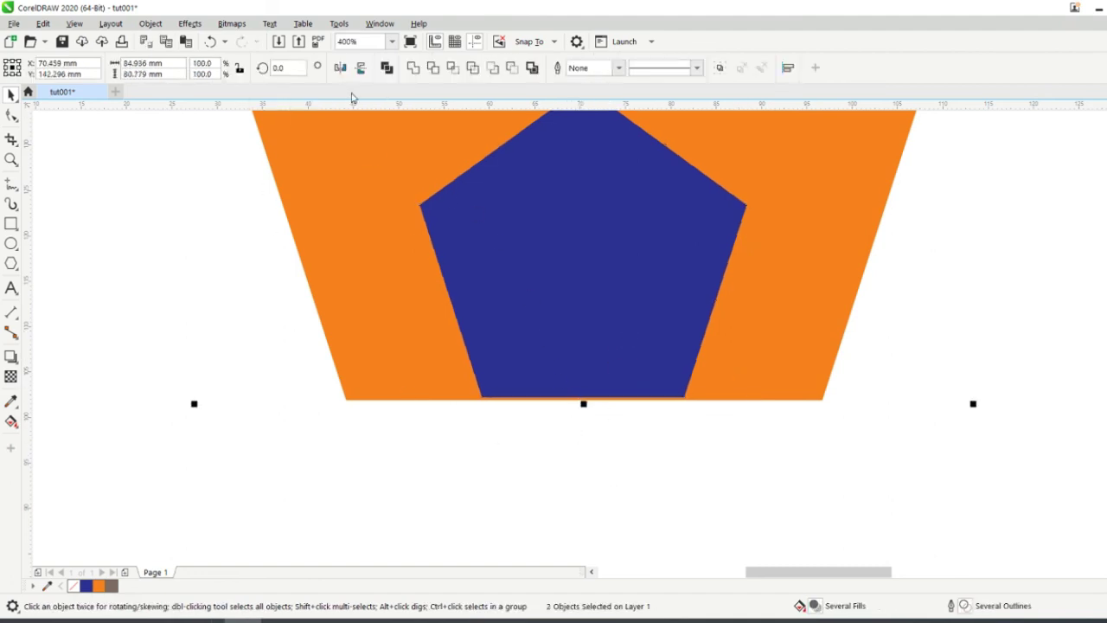
{"action": "key", "text": "b"}
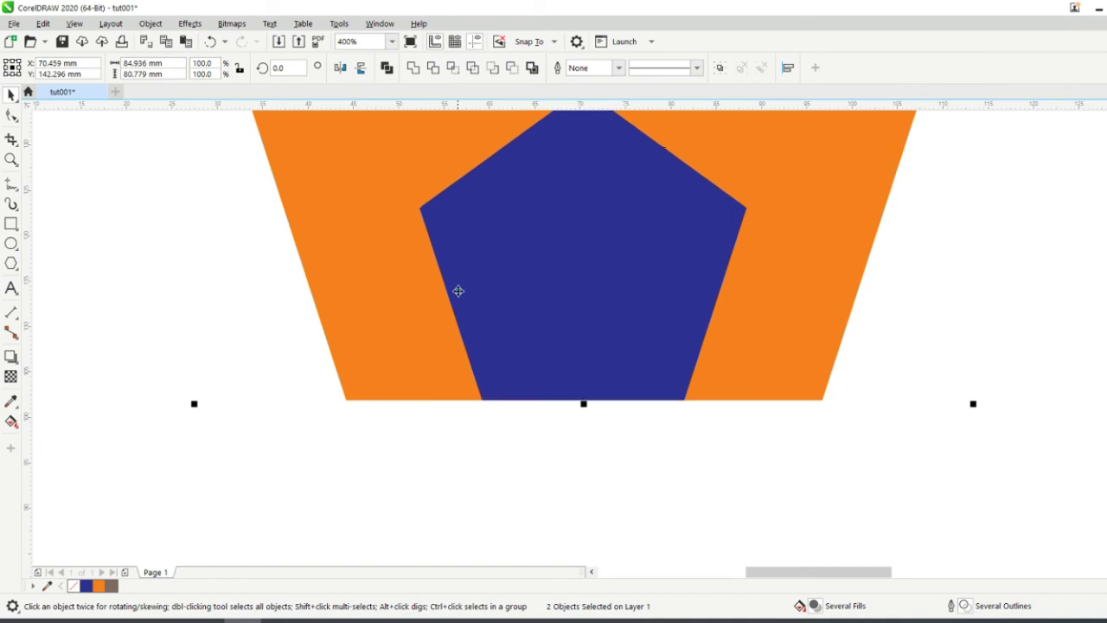
{"action": "left_click", "coordinate": [329, 459]}
Narrow the blue pentagon to about 26 mm wide and shift it back toward the middle of the orange wall
{"action": "scroll", "coordinate": [378, 448], "scroll_direction": "right", "scroll_amount": 1}
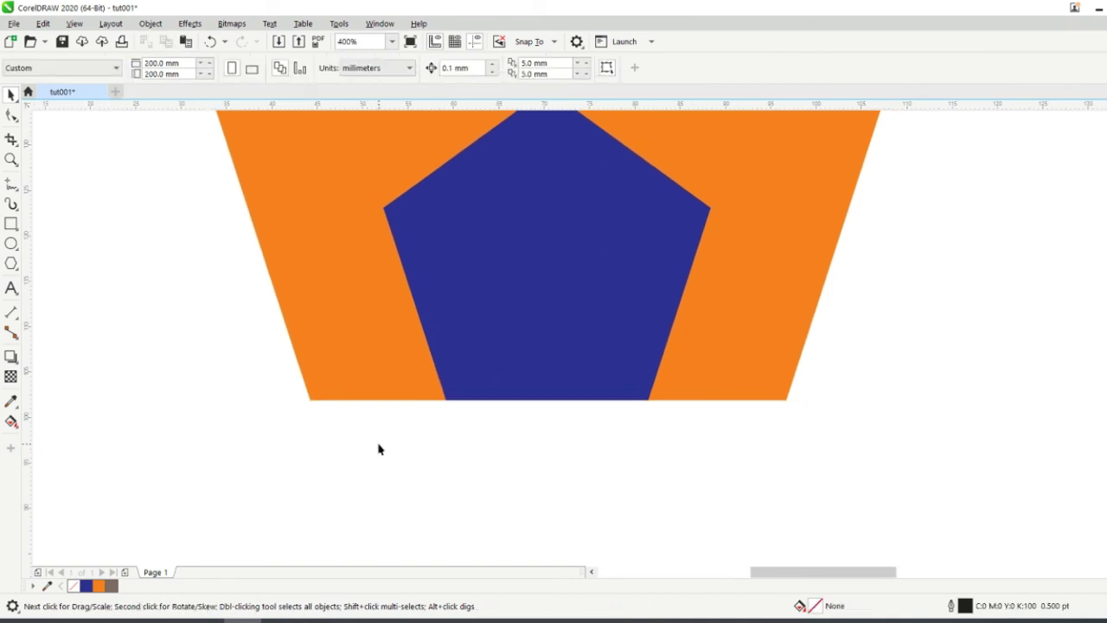
{"action": "scroll", "coordinate": [506, 485], "scroll_direction": "down", "scroll_amount": 3}
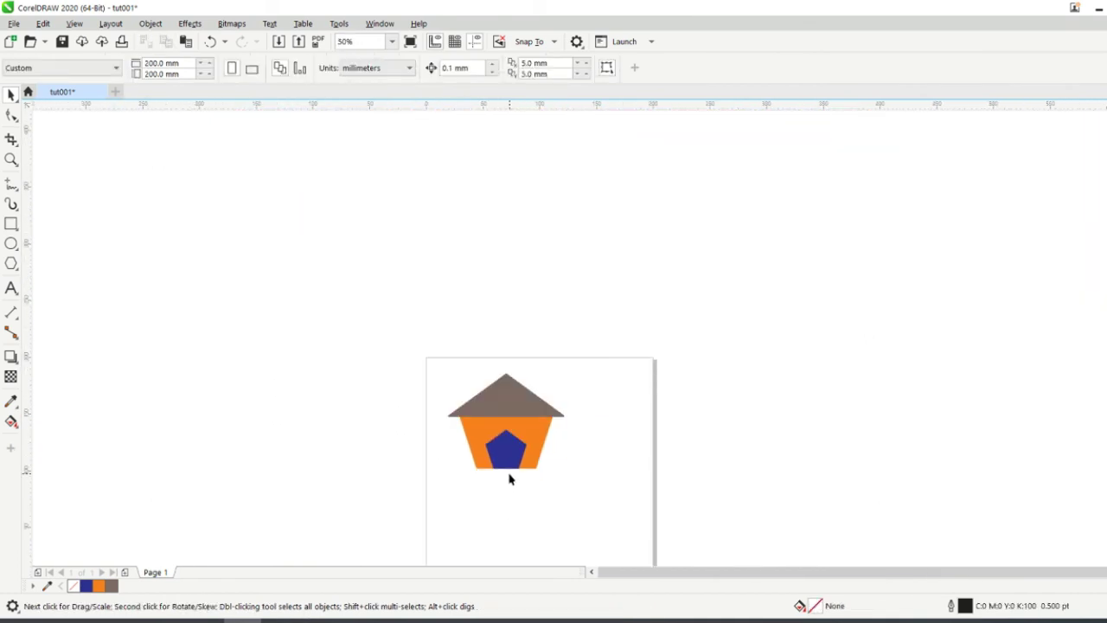
{"action": "scroll", "coordinate": [480, 488], "scroll_direction": "up", "scroll_amount": 2}
{"action": "scroll", "coordinate": [521, 415], "scroll_direction": "down", "scroll_amount": 1}
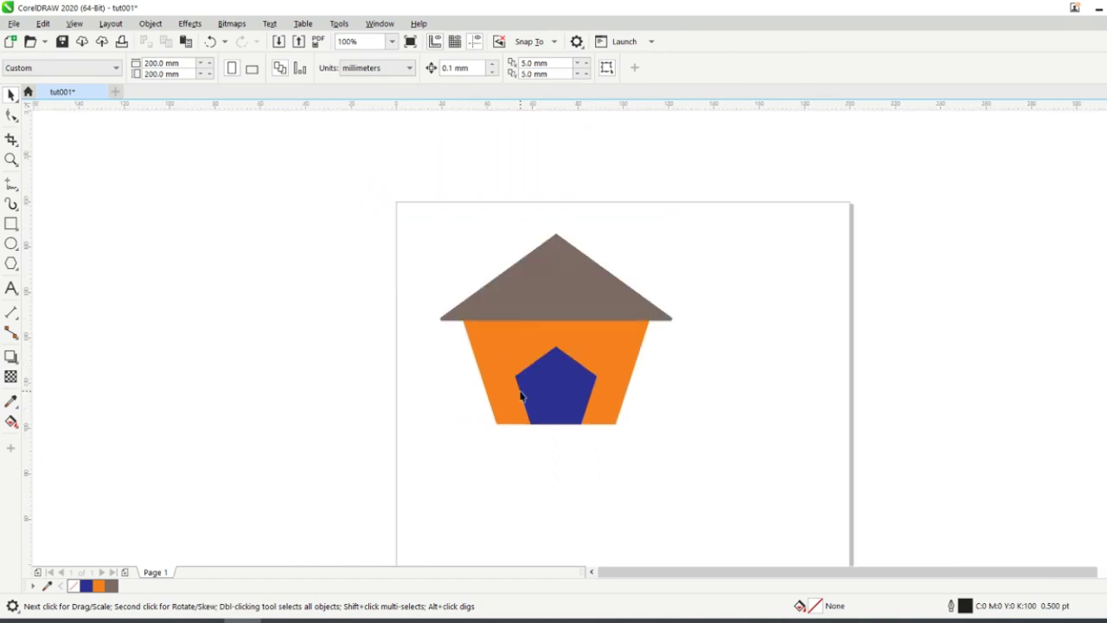
{"action": "scroll", "coordinate": [554, 382], "scroll_direction": "up", "scroll_amount": 1}
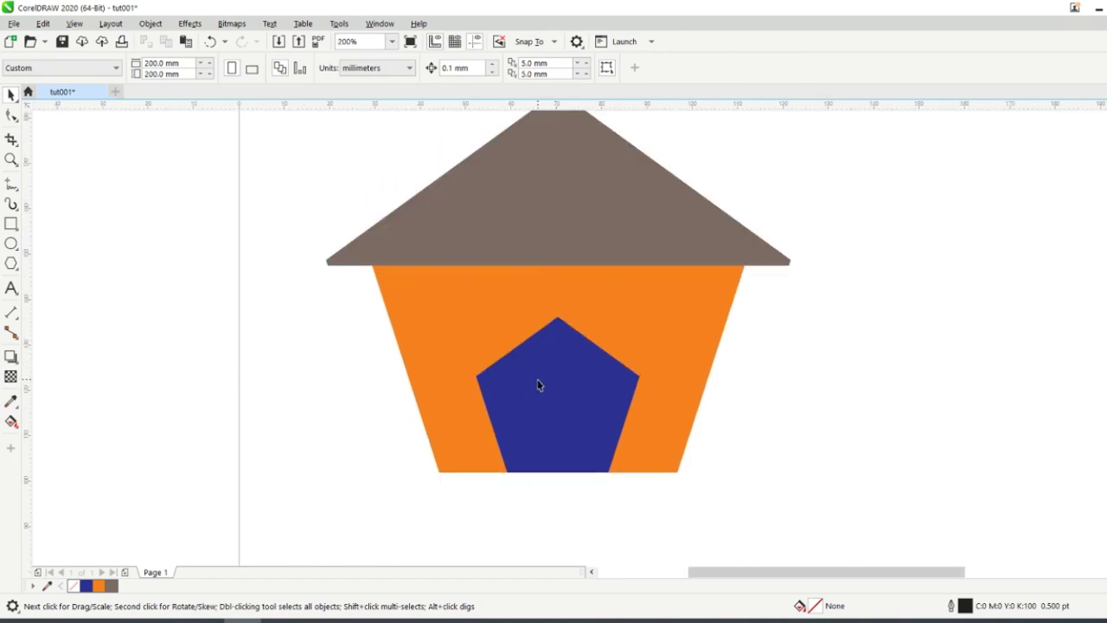
{"action": "left_click", "coordinate": [539, 384]}
{"action": "left_click_drag", "start_coordinate": [645, 395], "coordinate": [597, 389]}
{"action": "left_click_drag", "start_coordinate": [526, 412], "coordinate": [546, 415]}
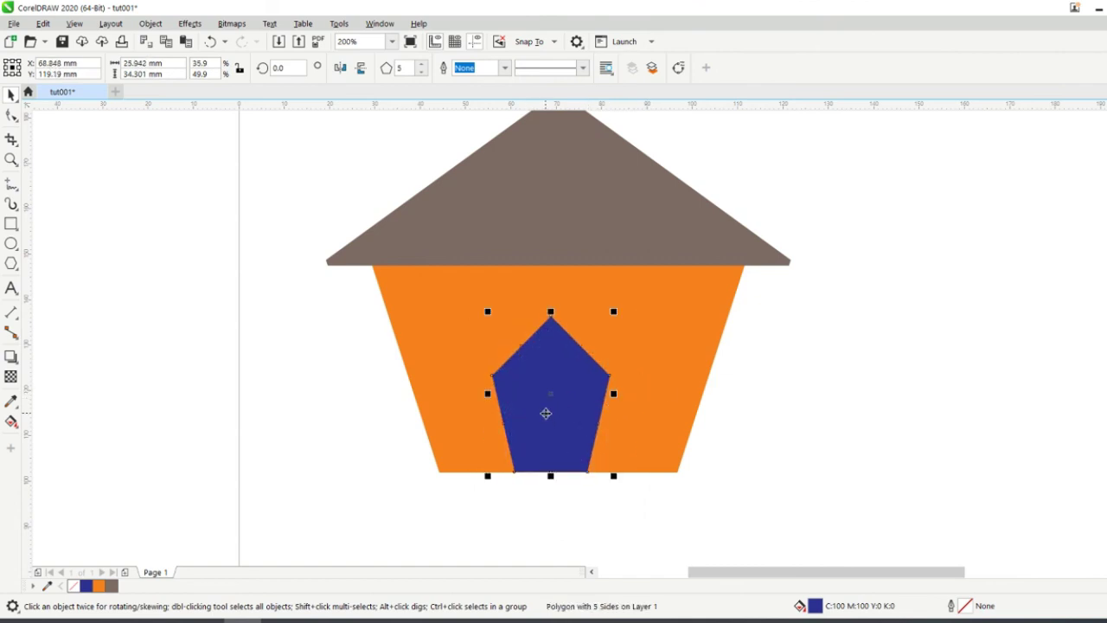
Draw a rectangle about 49 × 20 mm covering the pointed top of the blue pentagon
{"action": "key", "text": "F6"}
{"action": "left_click_drag", "start_coordinate": [451, 290], "coordinate": [675, 378]}
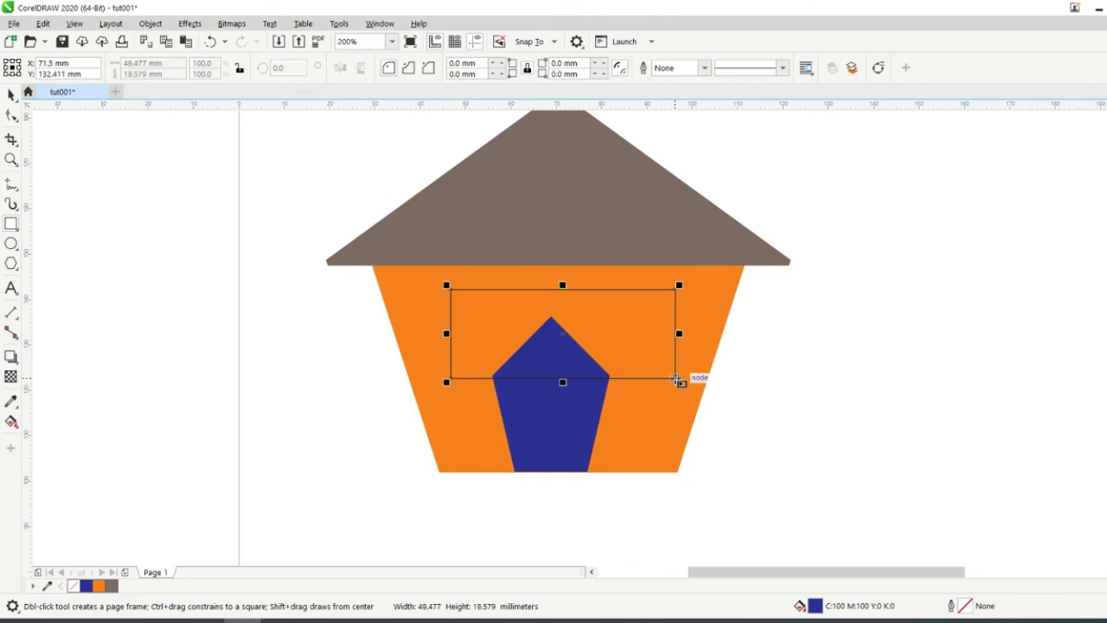
{"action": "left_click", "coordinate": [11, 95]}
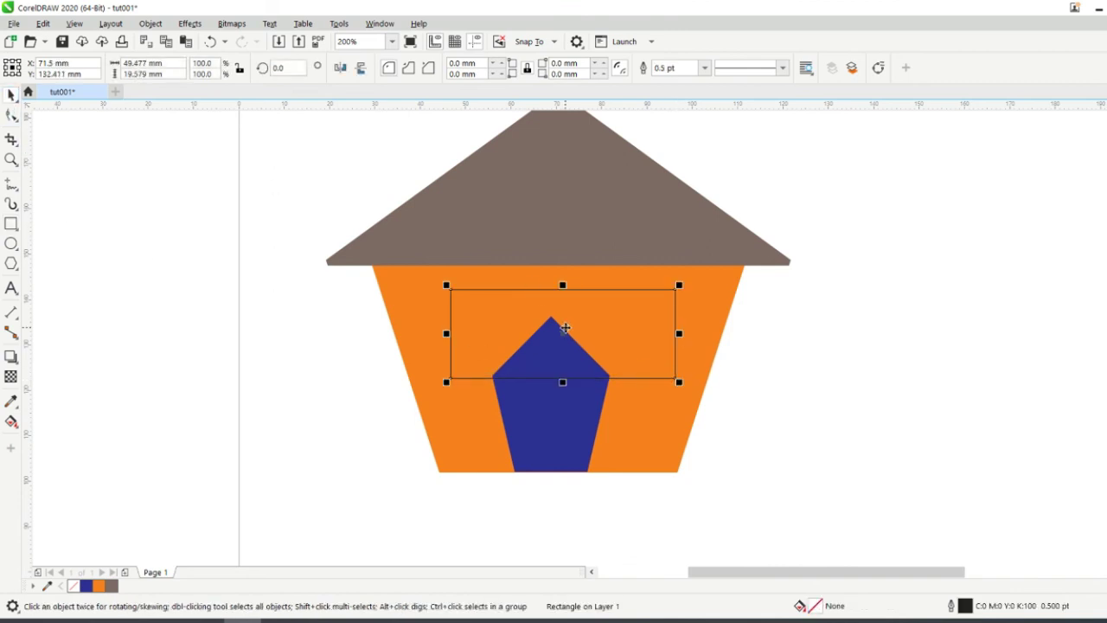
Trim the blue pentagon's pointed top with the rectangle and delete the rectangle
{"action": "left_click", "coordinate": [569, 430], "text": "shift"}
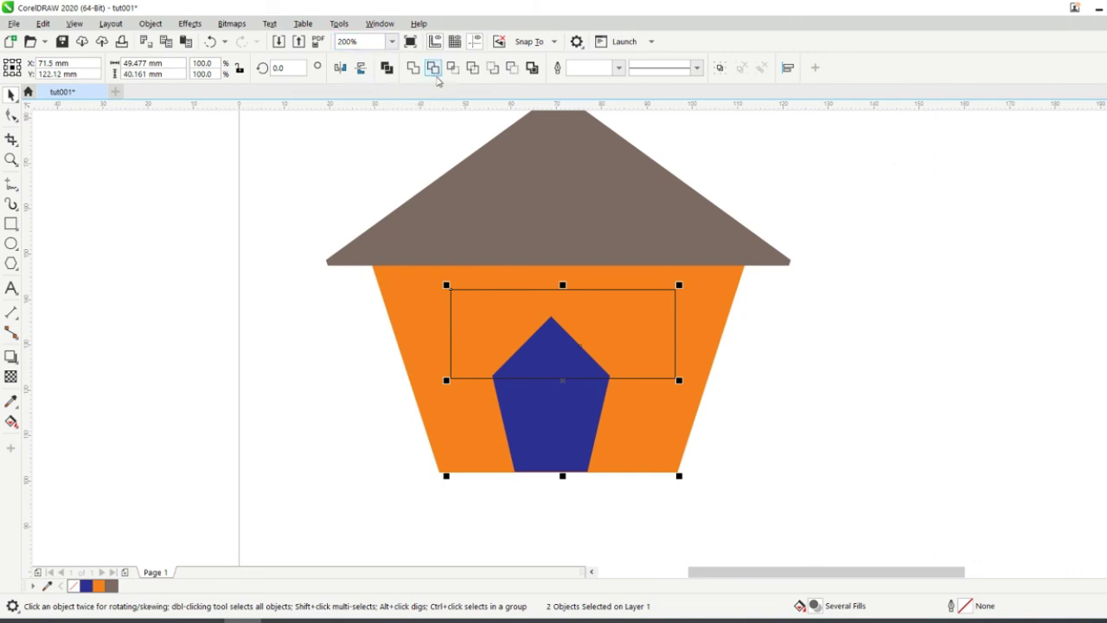
{"action": "left_click", "coordinate": [434, 68]}
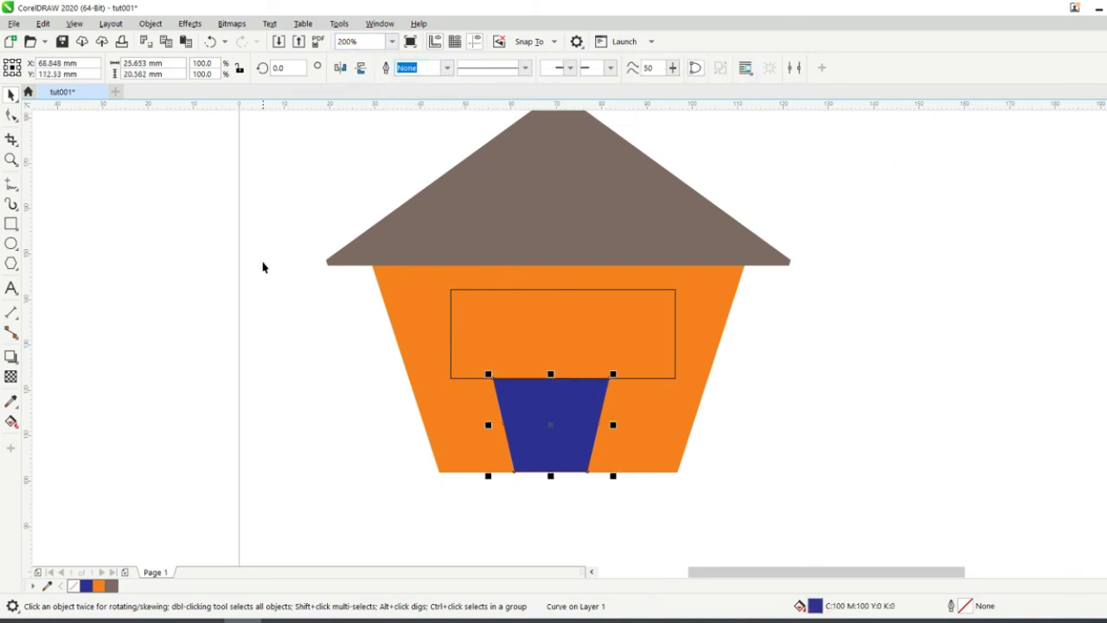
{"action": "left_click", "coordinate": [530, 363]}
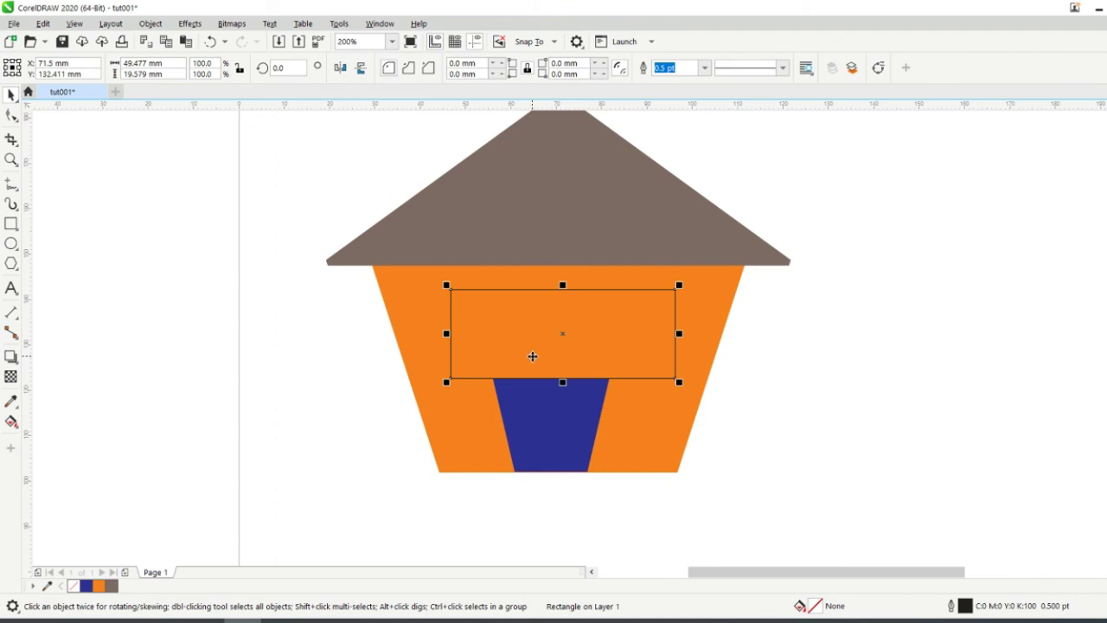
{"action": "key", "text": "Delete"}
Stretch the trimmed blue door upward, make it slightly narrower and deselect it
{"action": "left_click", "coordinate": [555, 379]}
{"action": "left_click_drag", "start_coordinate": [550, 374], "coordinate": [551, 332]}
{"action": "left_click_drag", "start_coordinate": [614, 404], "coordinate": [610, 403]}
{"action": "left_click", "coordinate": [278, 445]}
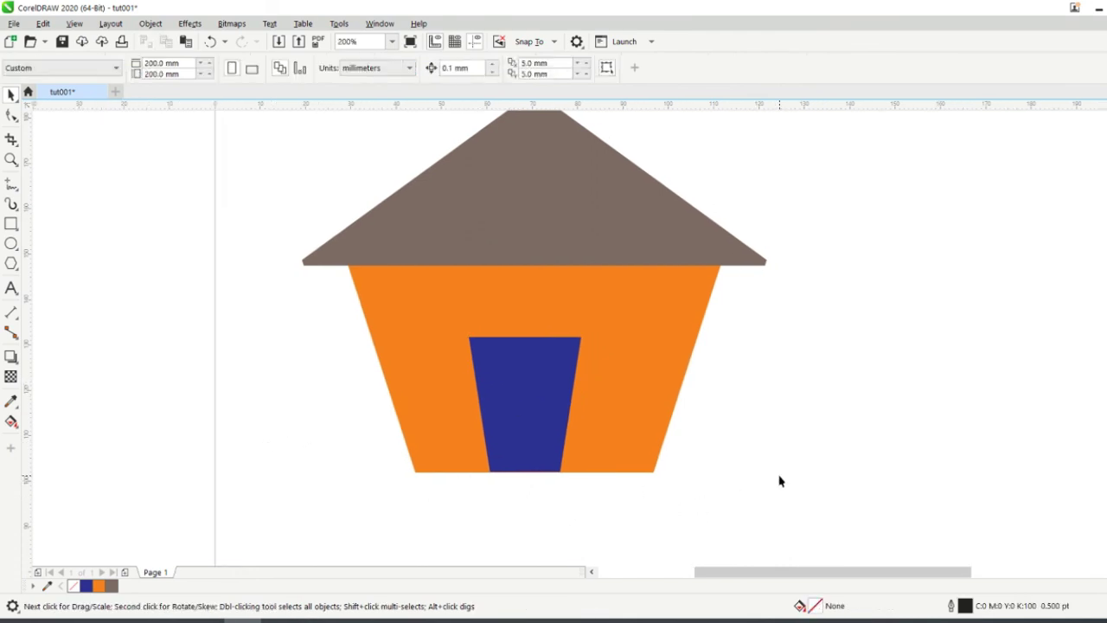
Center the blue door horizontally on the orange wall and deselect both shapes
{"action": "scroll", "coordinate": [784, 472], "scroll_direction": "down", "scroll_amount": 1}
{"action": "scroll", "coordinate": [783, 475], "scroll_direction": "up", "scroll_amount": 1}
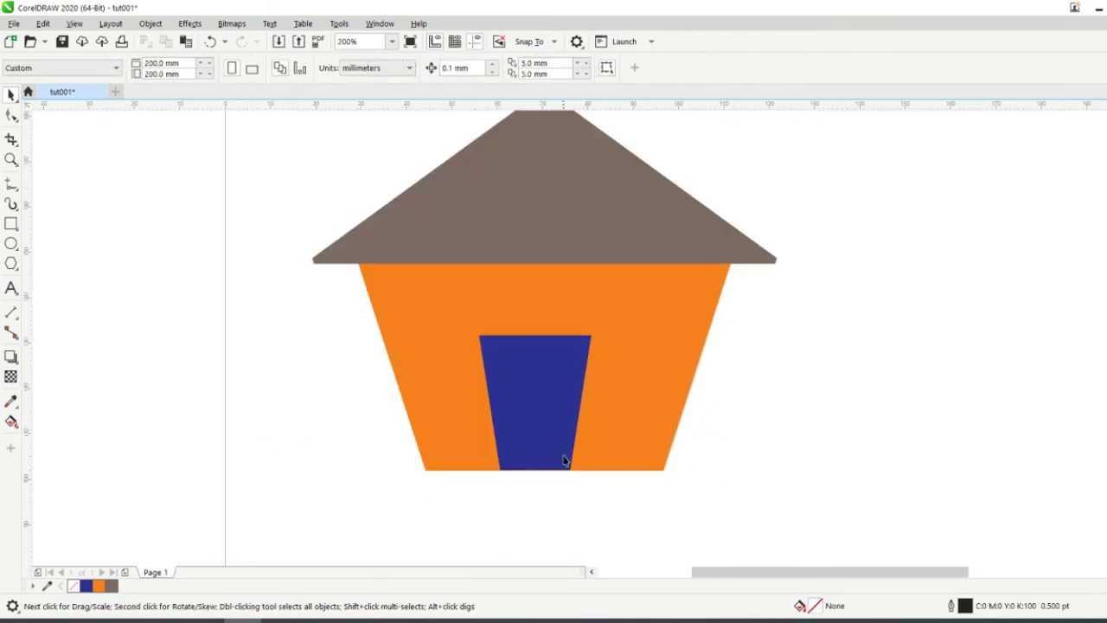
{"action": "left_click", "coordinate": [564, 448]}
{"action": "left_click", "coordinate": [633, 420], "text": "shift"}
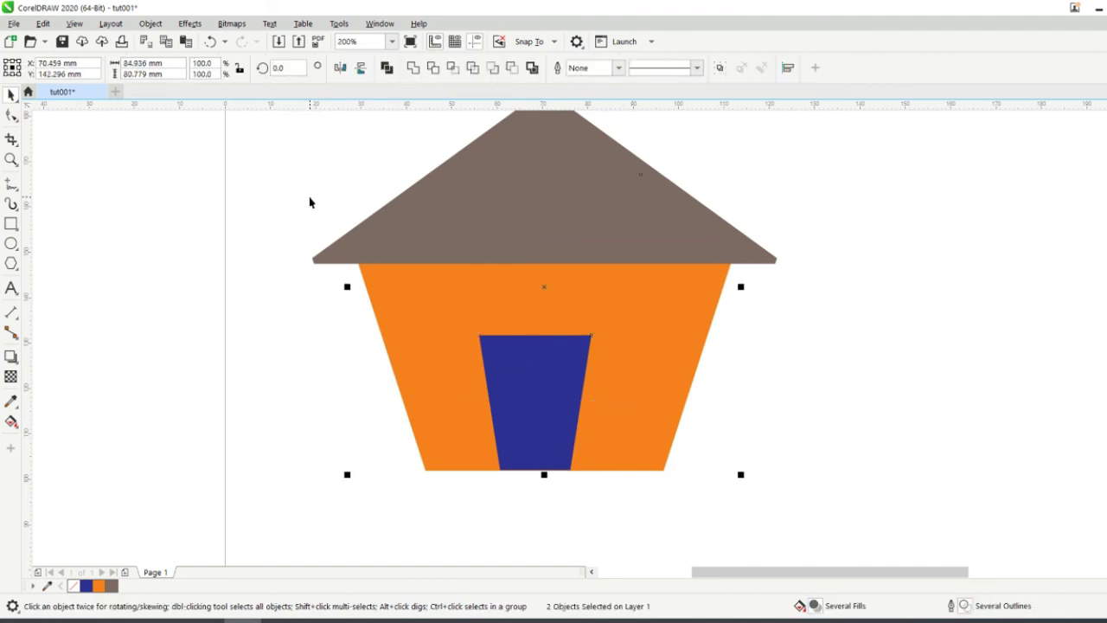
{"action": "key", "text": "c"}
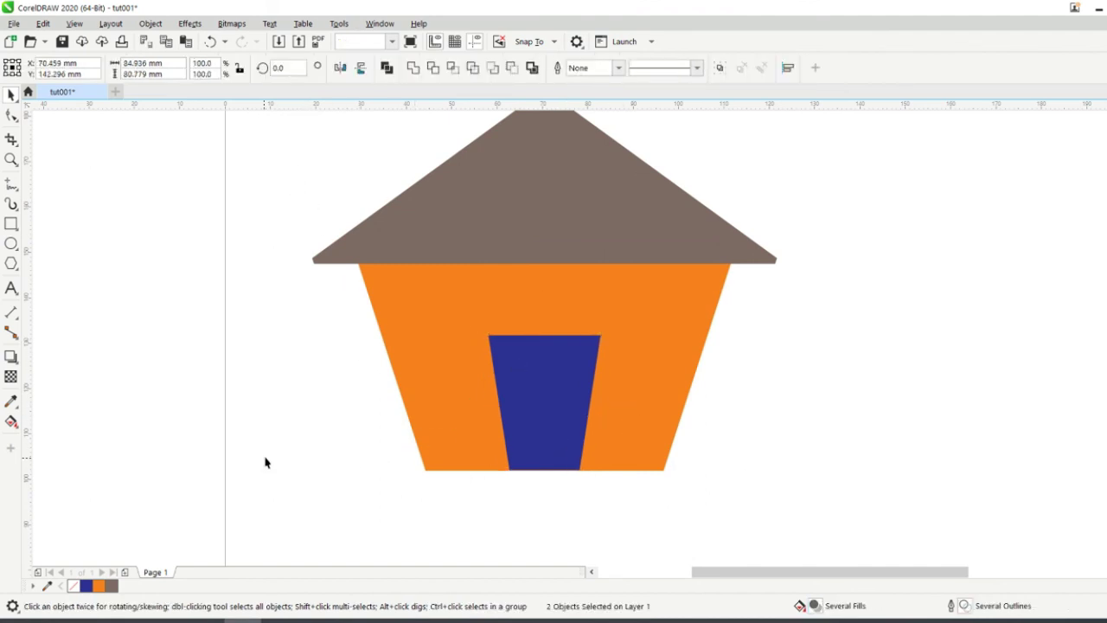
{"action": "left_click", "coordinate": [267, 459]}
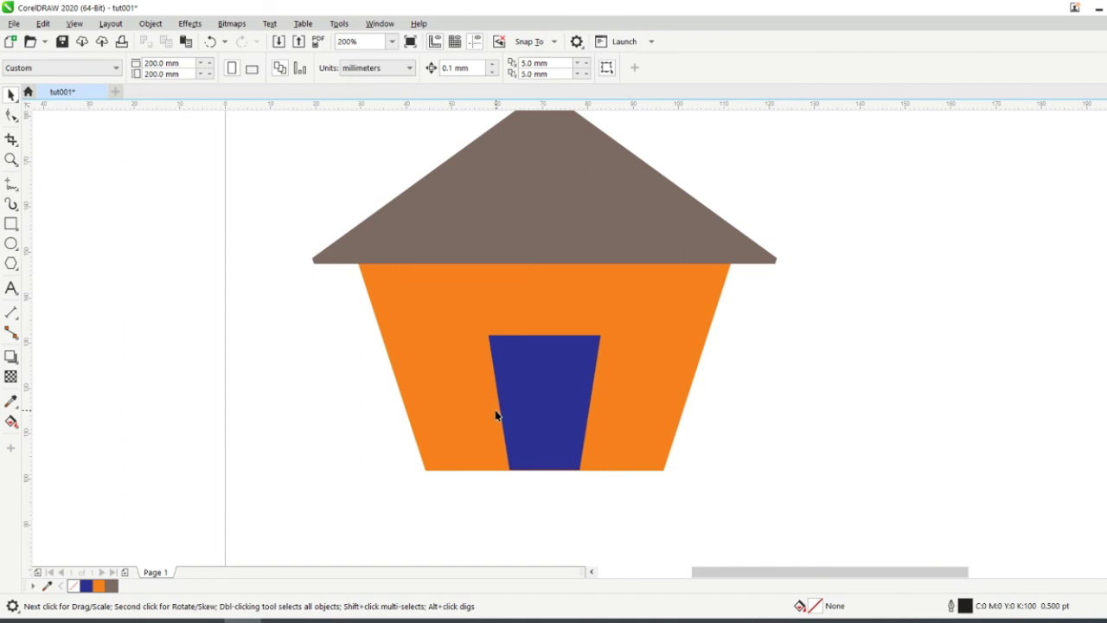
{"action": "scroll", "coordinate": [613, 465], "scroll_direction": "down", "scroll_amount": 1}
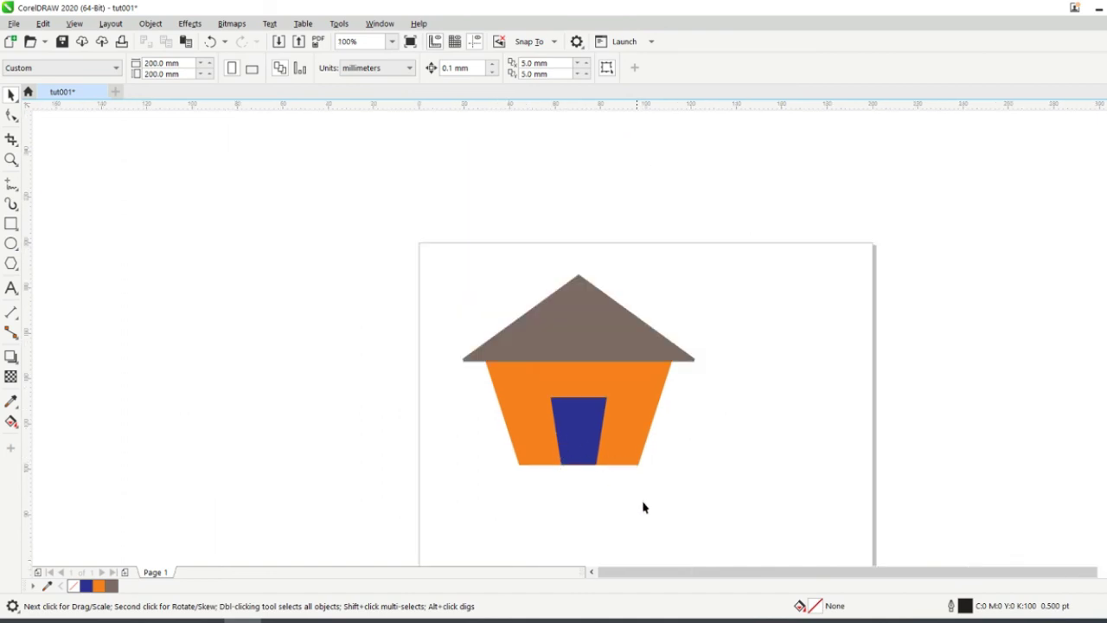
{"action": "left_click_drag", "start_coordinate": [664, 507], "coordinate": [409, 307]}
{"action": "left_click_drag", "start_coordinate": [396, 239], "coordinate": [749, 503]}
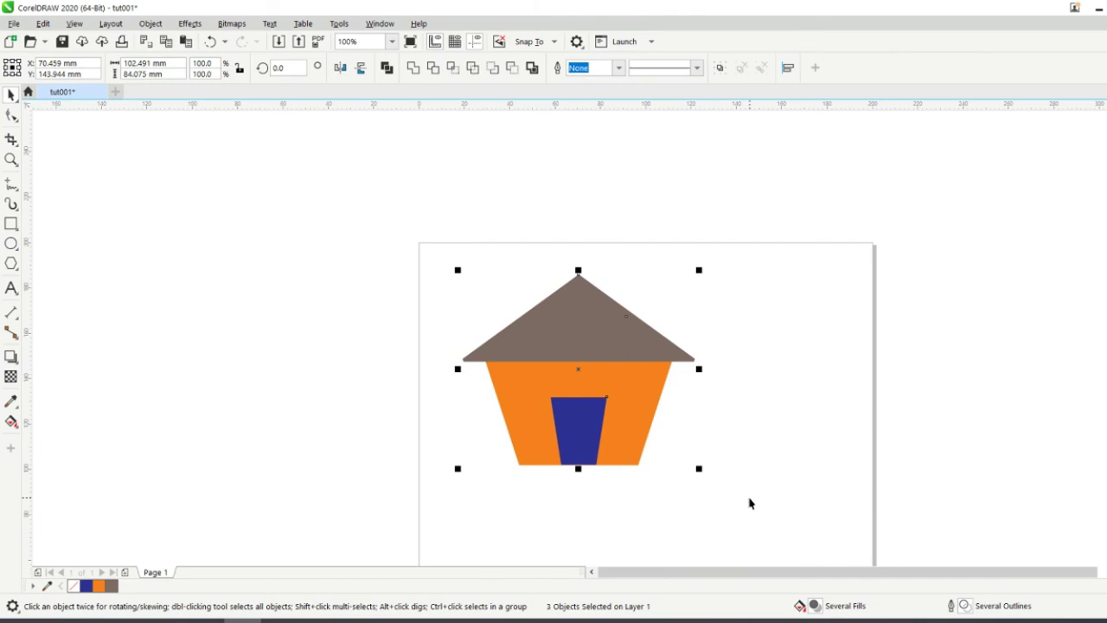
{"action": "left_click", "coordinate": [733, 507]}
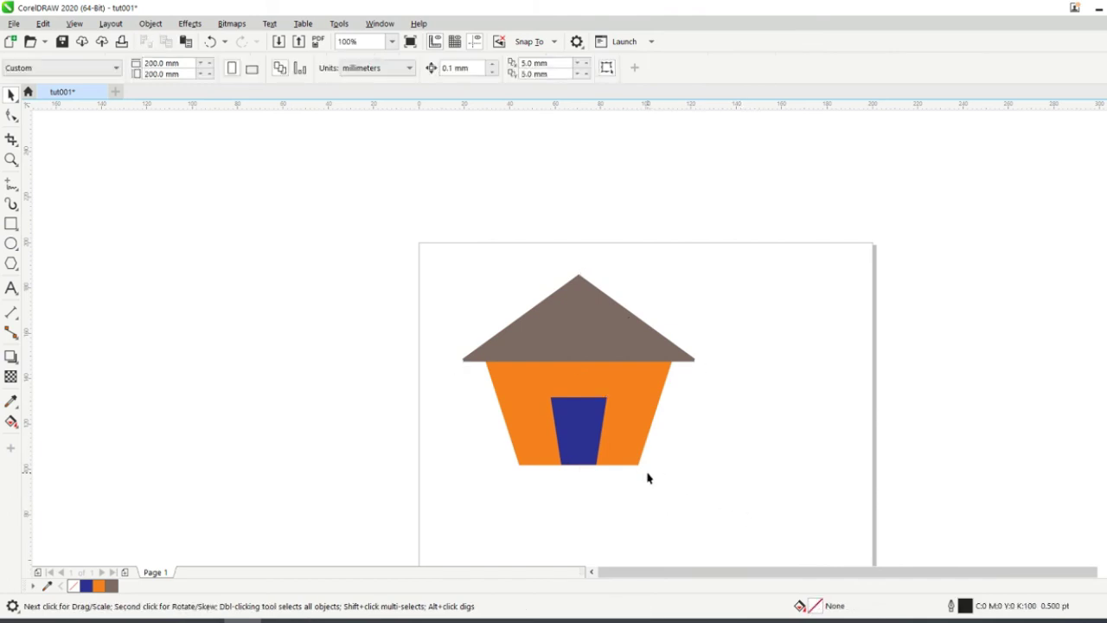
Draw a small ellipse about 2.1 × 2.2 mm near the right edge of the blue door as its knob
{"action": "scroll", "coordinate": [574, 479], "scroll_direction": "left", "scroll_amount": 2}
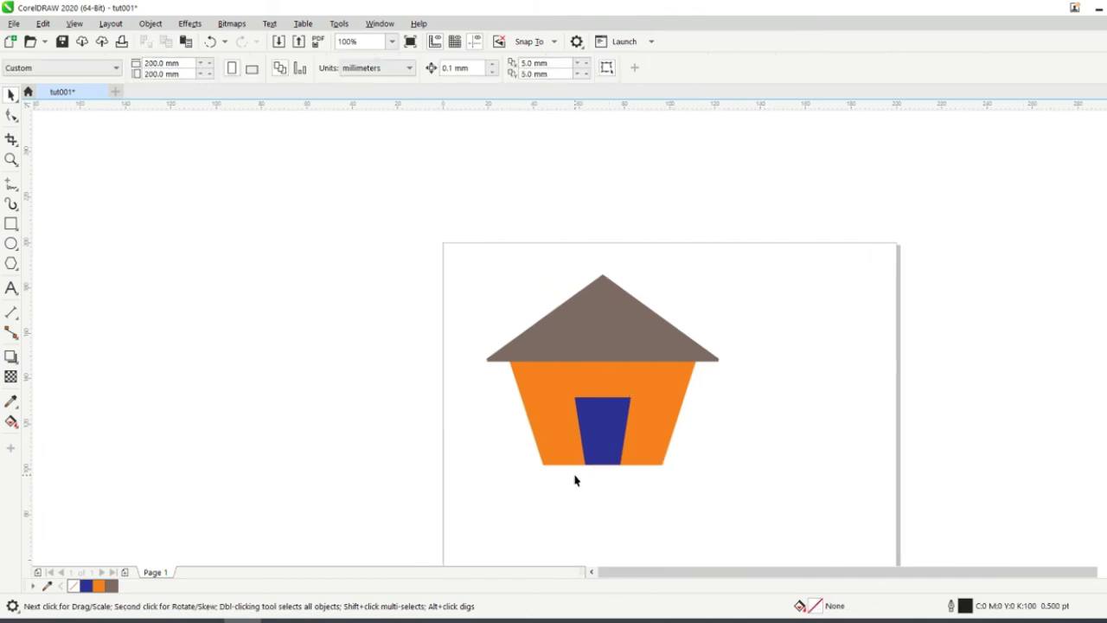
{"action": "scroll", "coordinate": [613, 451], "scroll_direction": "up", "scroll_amount": 2}
{"action": "scroll", "coordinate": [613, 451], "scroll_direction": "down", "scroll_amount": 1}
{"action": "scroll", "coordinate": [614, 456], "scroll_direction": "down", "scroll_amount": 1}
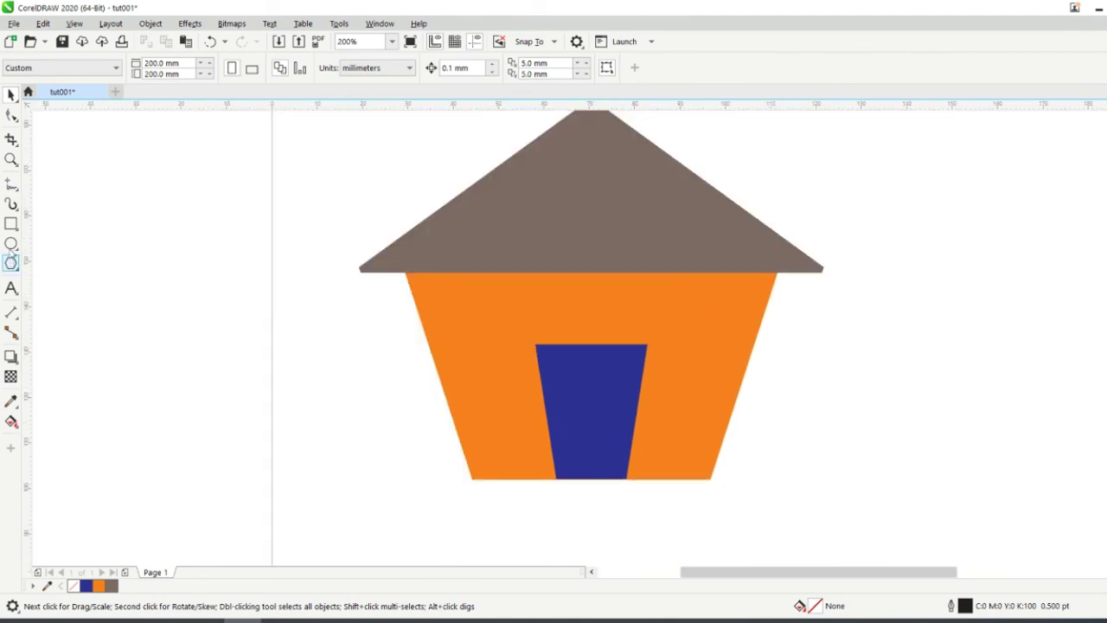
{"action": "left_click", "coordinate": [11, 243]}
{"action": "scroll", "coordinate": [613, 414], "scroll_direction": "left", "scroll_amount": 2}
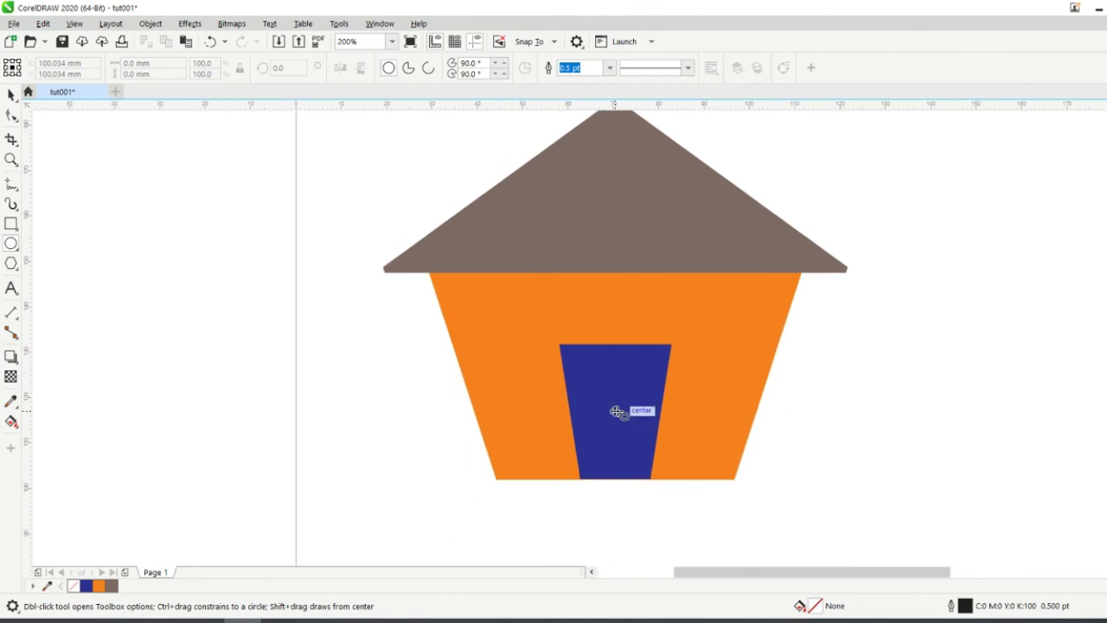
{"action": "scroll", "coordinate": [671, 409], "scroll_direction": "up", "scroll_amount": 3}
{"action": "scroll", "coordinate": [668, 411], "scroll_direction": "down", "scroll_amount": 2}
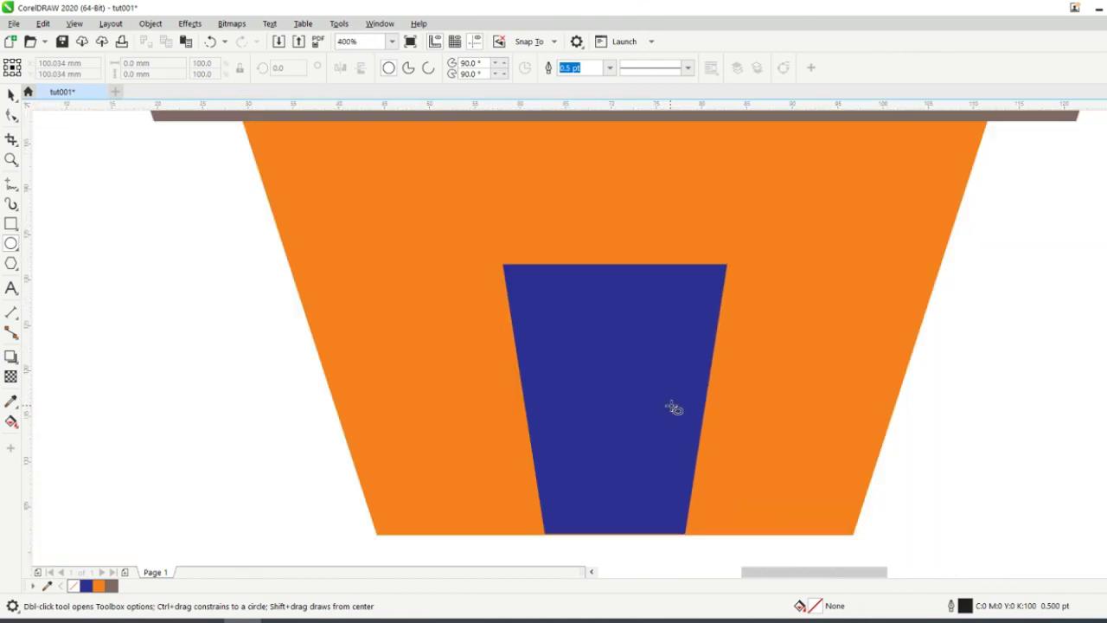
{"action": "mouse_move", "coordinate": [666, 404]}
{"action": "left_mouse_down"}
{"action": "mouse_move", "coordinate": [697, 437]}
{"action": "mouse_move", "coordinate": [688, 425]}
{"action": "left_mouse_up"}
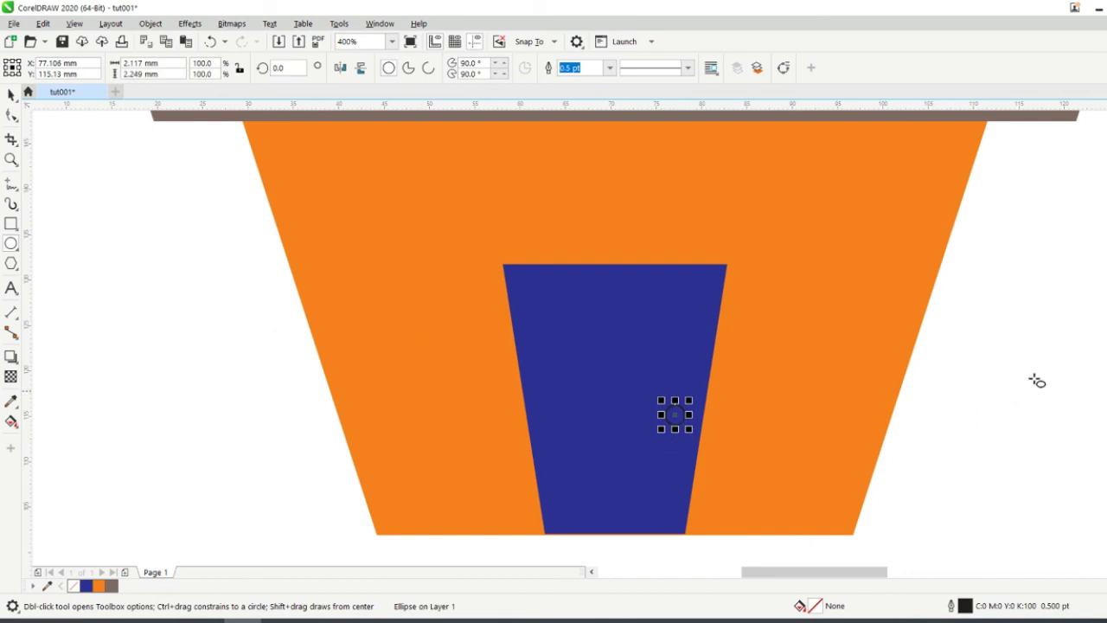
Fill the door knob ellipse with yellow, remove its outline and deselect it
{"action": "left_click", "coordinate": [1106, 343]}
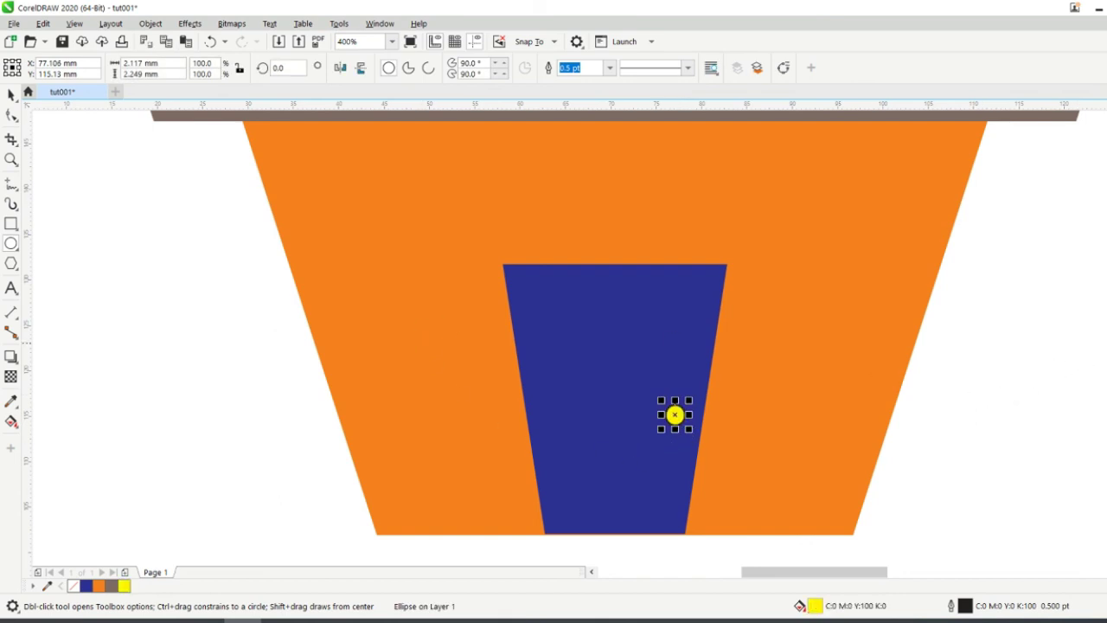
{"action": "right_click", "coordinate": [1106, 117]}
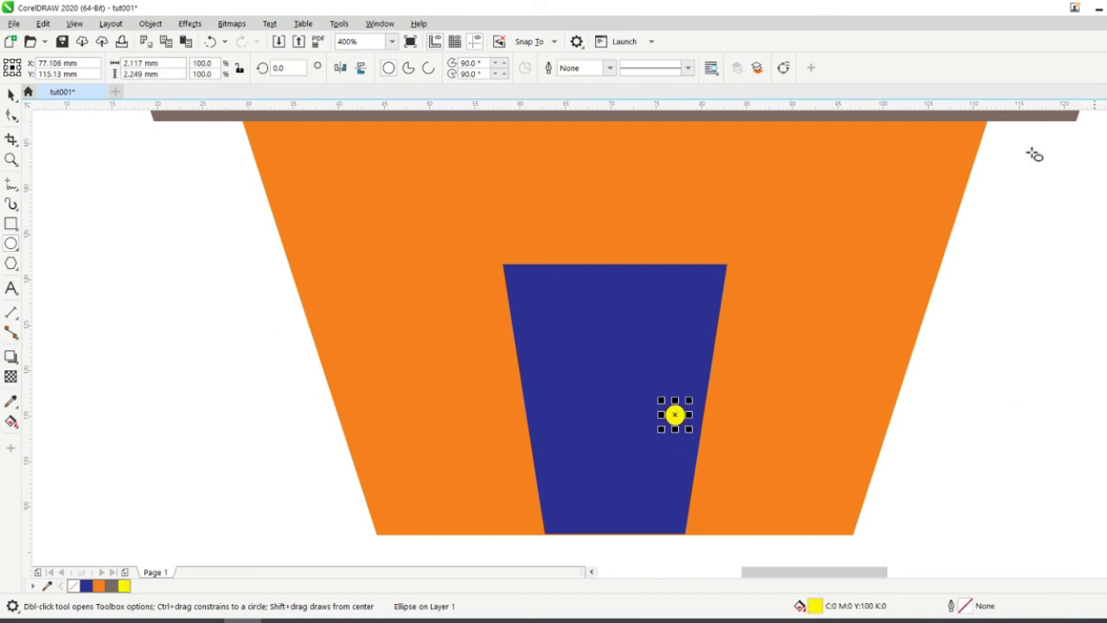
{"action": "left_click", "coordinate": [11, 96]}
{"action": "left_click", "coordinate": [174, 290]}
{"action": "scroll", "coordinate": [253, 311], "scroll_direction": "down", "scroll_amount": 2}
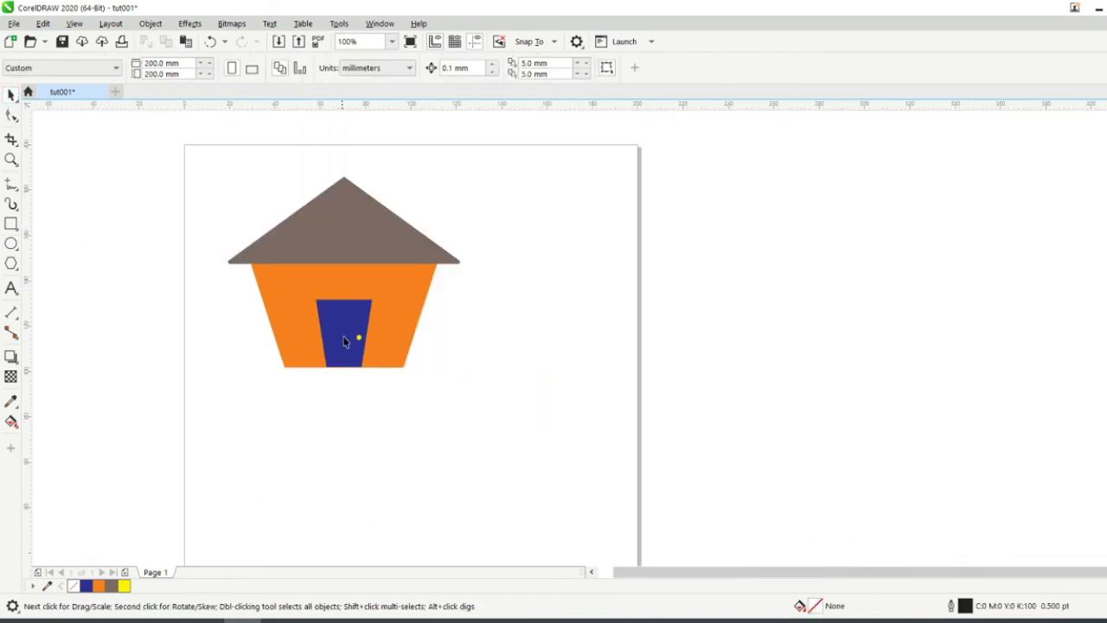
{"action": "scroll", "coordinate": [268, 301], "scroll_direction": "up", "scroll_amount": 1}
{"action": "scroll", "coordinate": [479, 420], "scroll_direction": "down", "scroll_amount": 1}
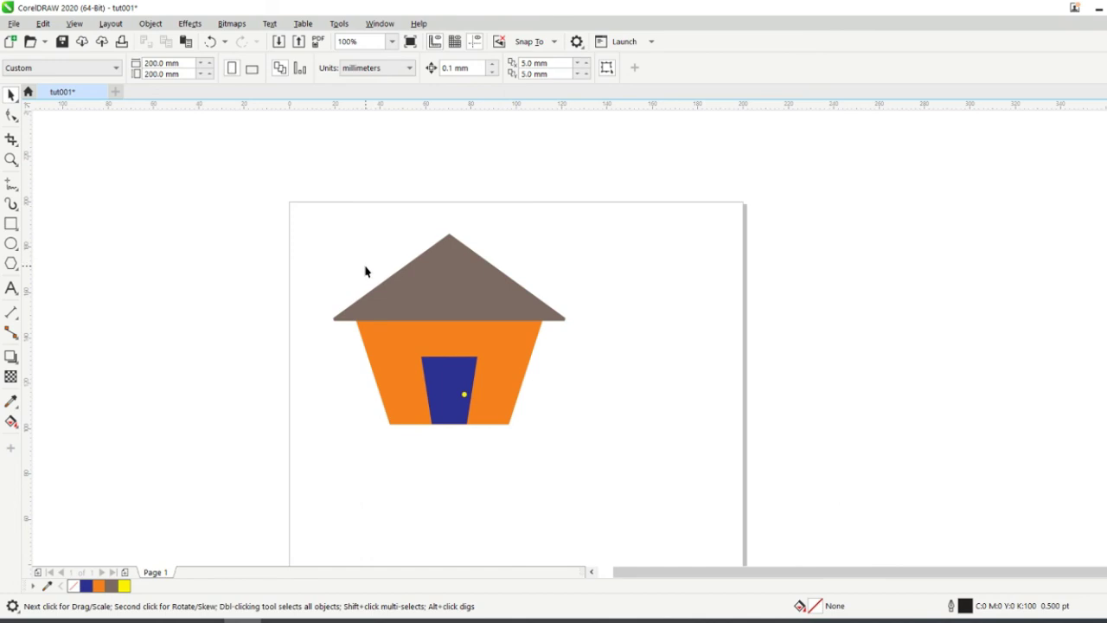
{"action": "scroll", "coordinate": [365, 274], "scroll_direction": "up", "scroll_amount": 1}
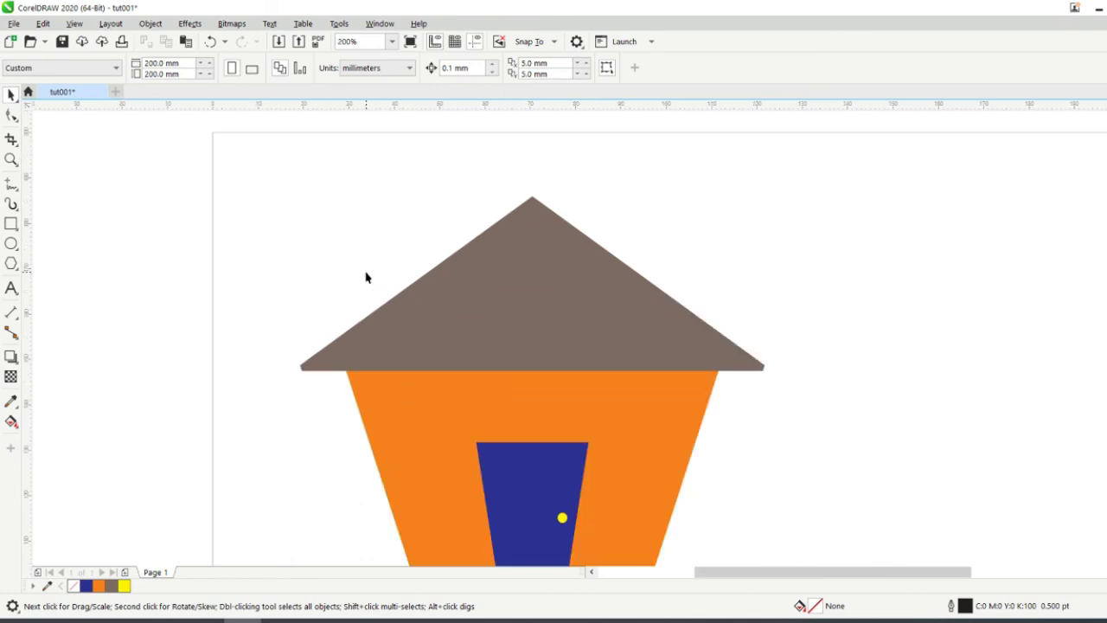
{"action": "scroll", "coordinate": [378, 321], "scroll_direction": "down", "scroll_amount": 2}
{"action": "scroll", "coordinate": [377, 323], "scroll_direction": "up", "scroll_amount": 1}
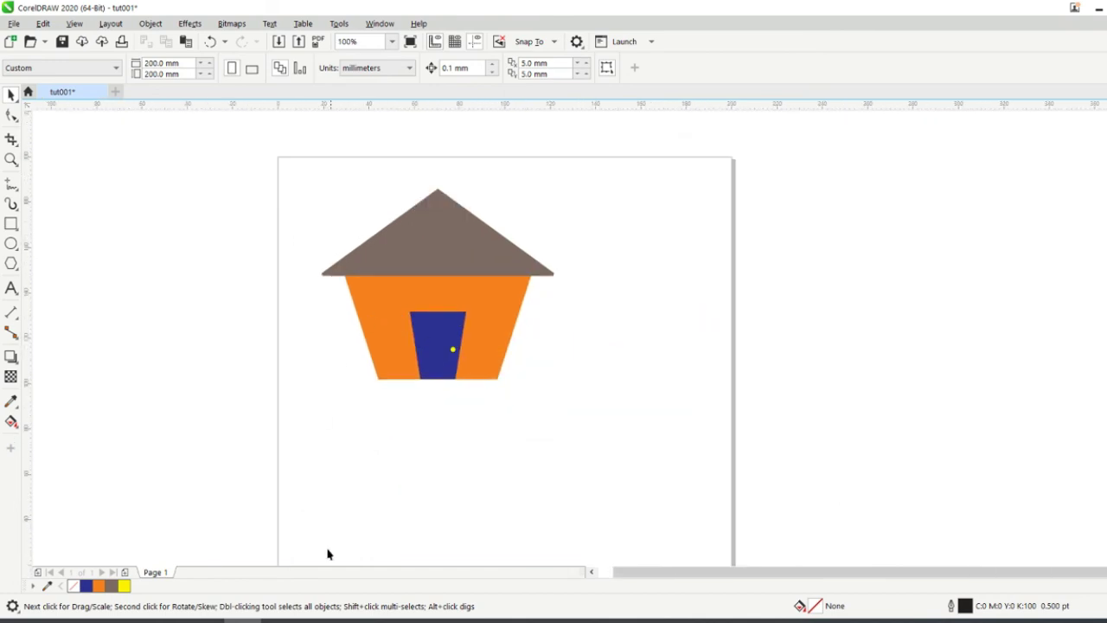